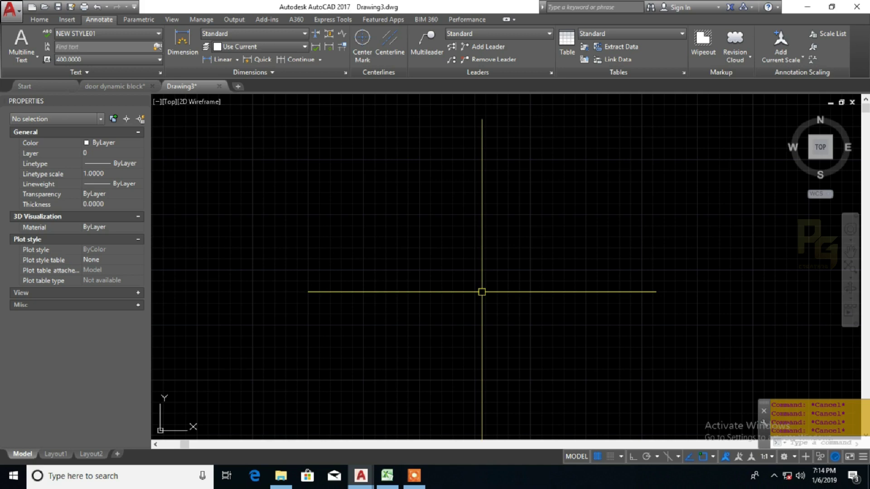
Create a new dimension style named DIM STYLE 1 based on Standard for all dimensions
{"action": "type", "text": "D"}
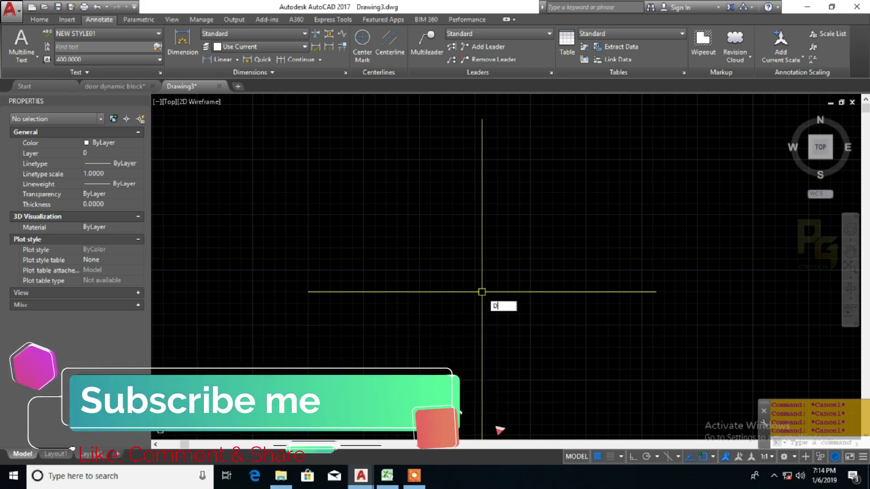
{"action": "key", "text": "Return"}
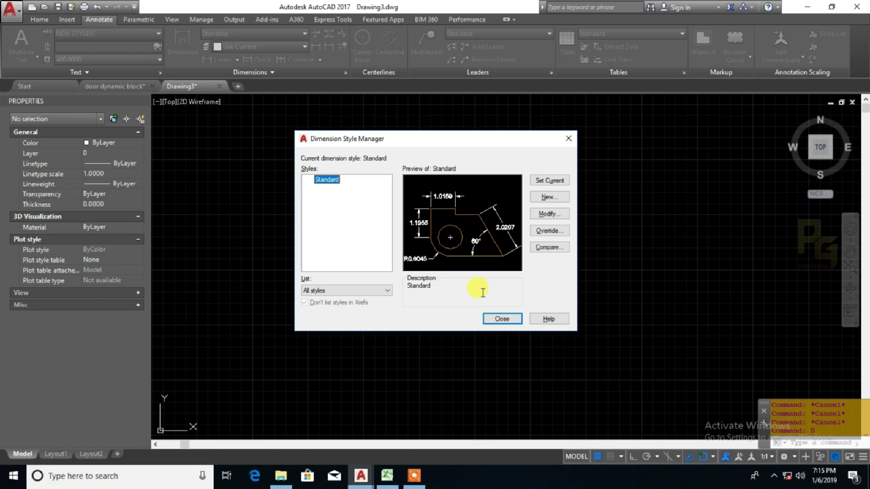
{"action": "left_click", "coordinate": [547, 215]}
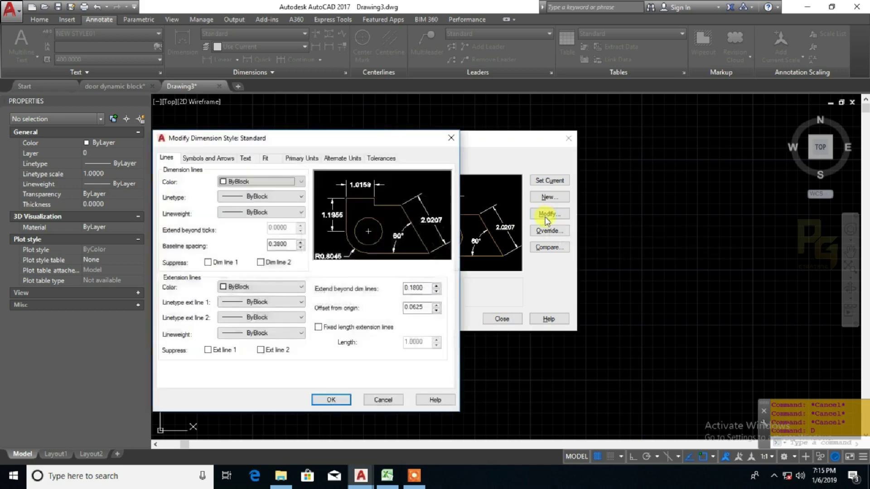
{"action": "left_click", "coordinate": [451, 138]}
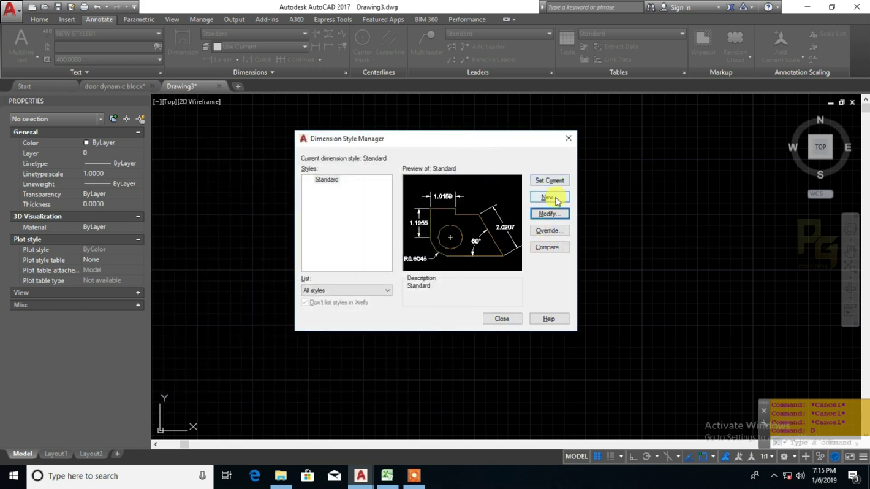
{"action": "left_click", "coordinate": [556, 200]}
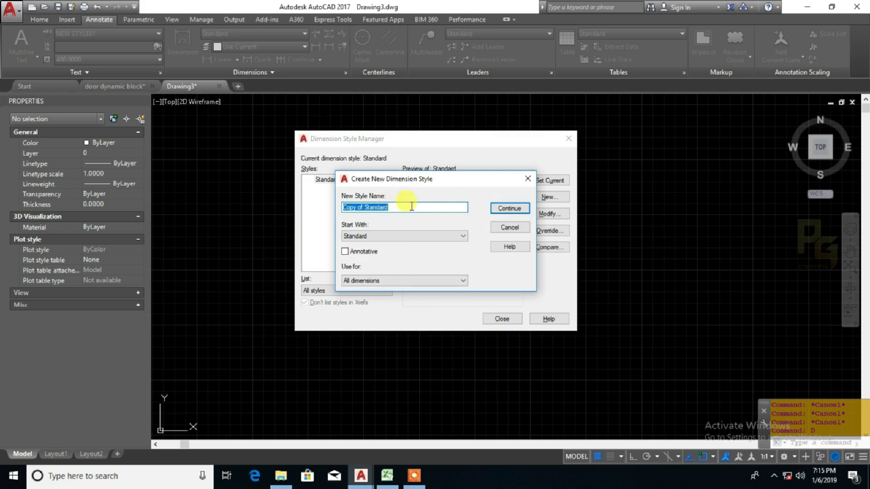
{"action": "type", "text": "DI"}
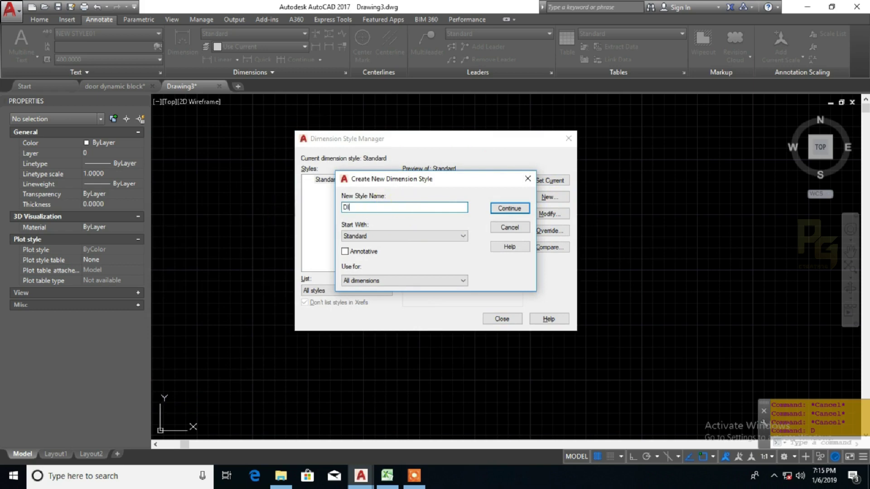
{"action": "type", "text": "M STYLE 1"}
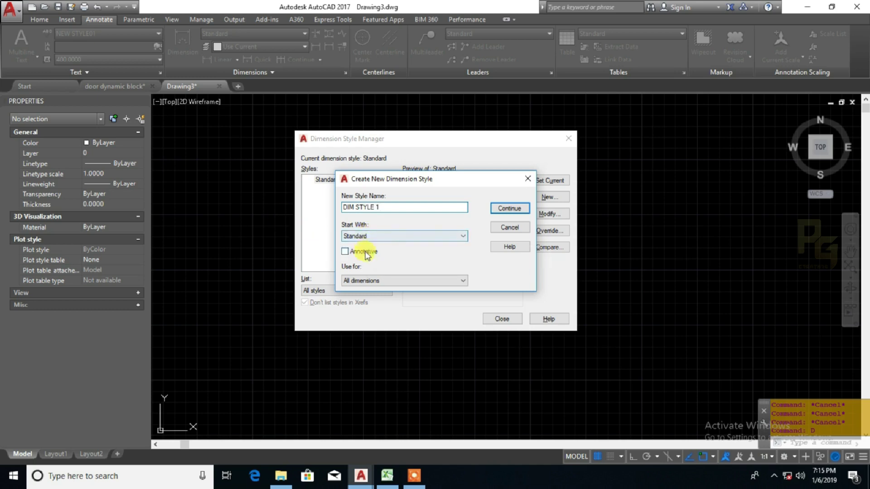
{"action": "left_click", "coordinate": [509, 210]}
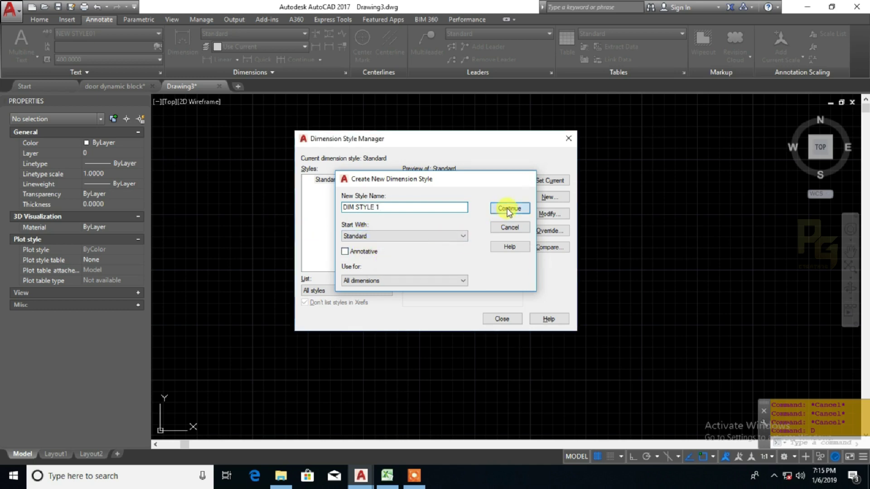
Review the new style's settings for lines, symbols and arrows, text, fit, primary units, alternate units and tolerances
{"action": "left_click", "coordinate": [297, 118]}
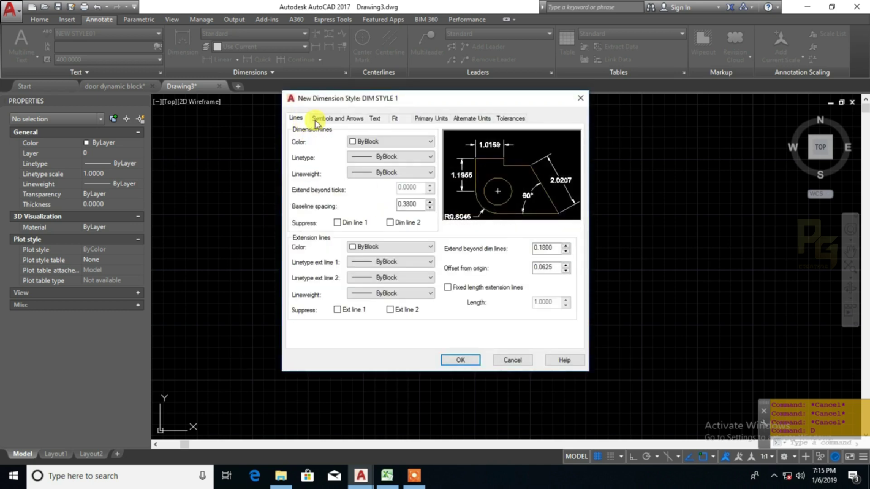
{"action": "left_click", "coordinate": [338, 118]}
{"action": "left_click", "coordinate": [374, 118]}
{"action": "left_click", "coordinate": [394, 118]}
{"action": "left_click", "coordinate": [430, 118]}
{"action": "left_click", "coordinate": [471, 118]}
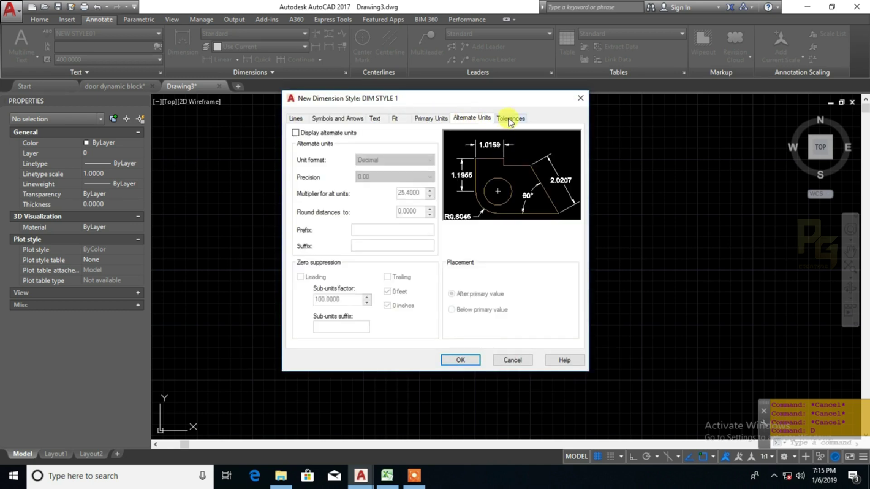
{"action": "left_click", "coordinate": [511, 120]}
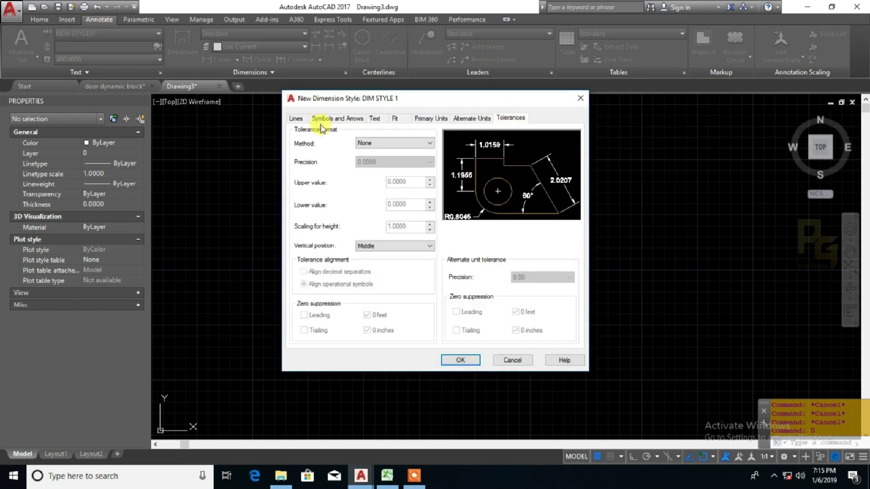
{"action": "left_click", "coordinate": [296, 119]}
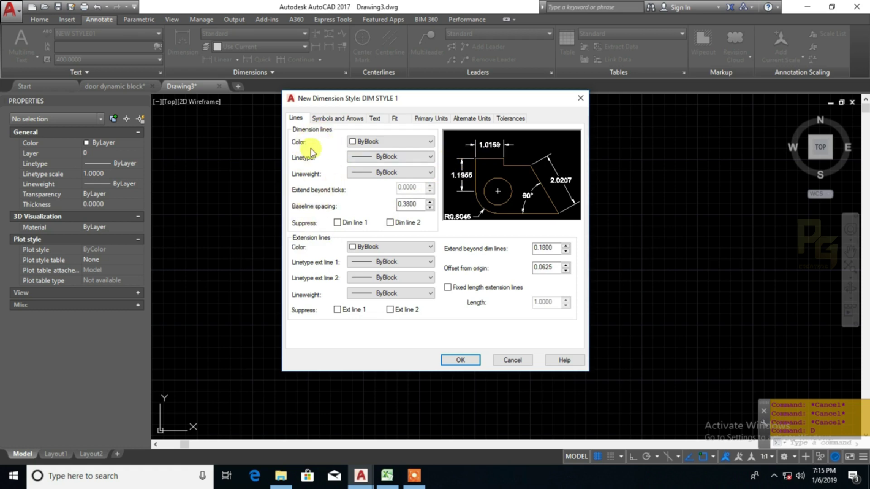
Set the dimension lines' color to Red and their linetype to ByLayer
{"action": "left_click", "coordinate": [394, 144]}
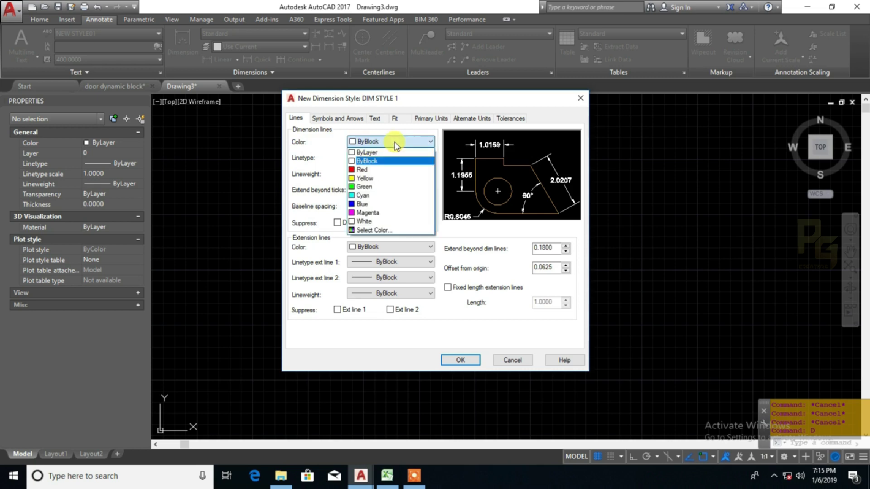
{"action": "left_click", "coordinate": [371, 170]}
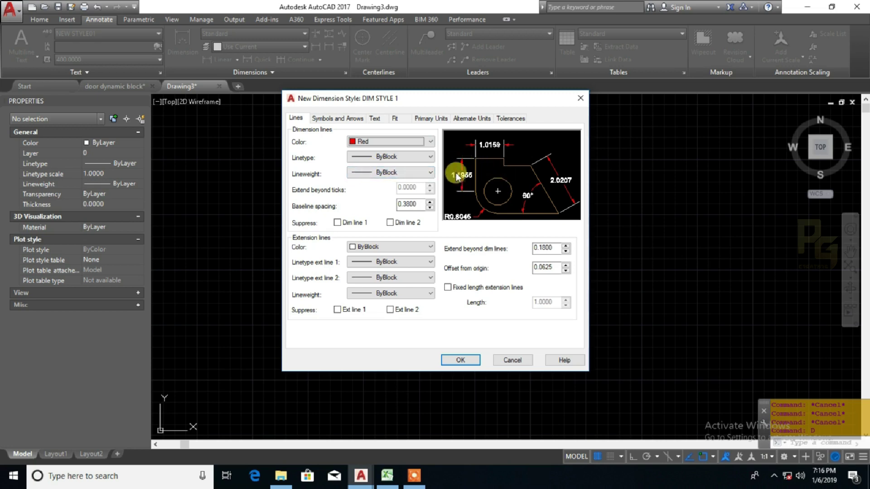
{"action": "left_click", "coordinate": [381, 157]}
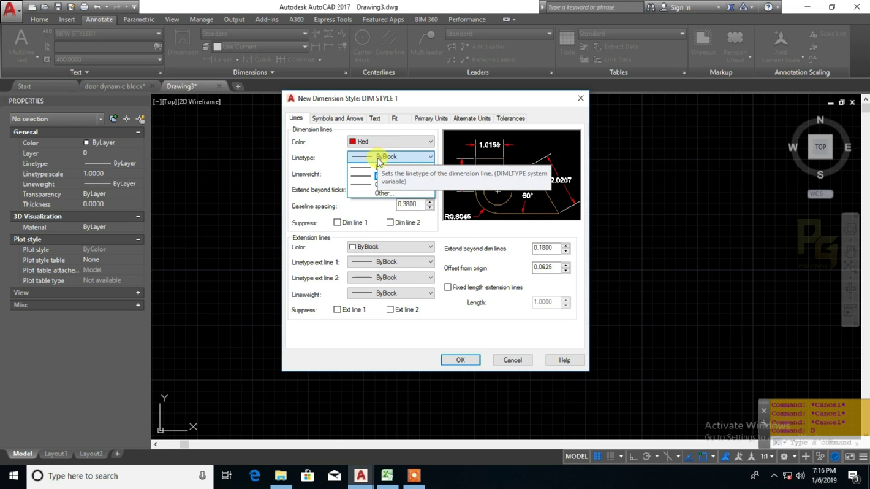
{"action": "left_click", "coordinate": [380, 160]}
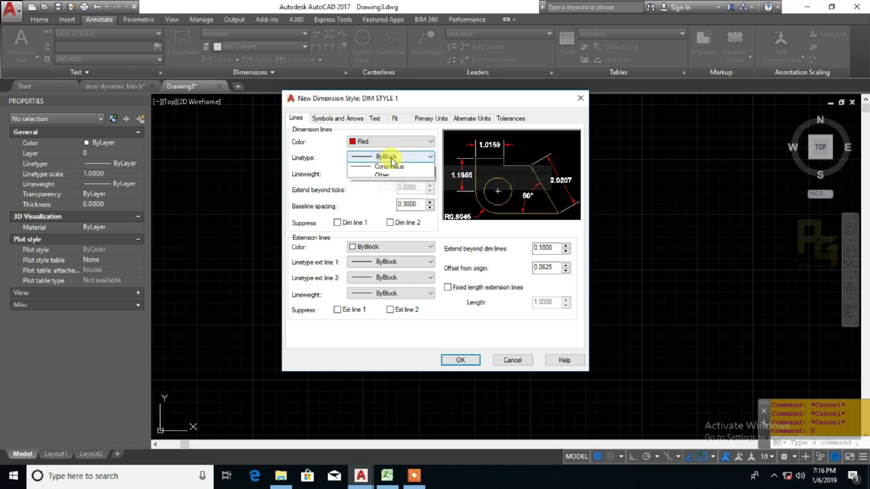
{"action": "left_click", "coordinate": [382, 159]}
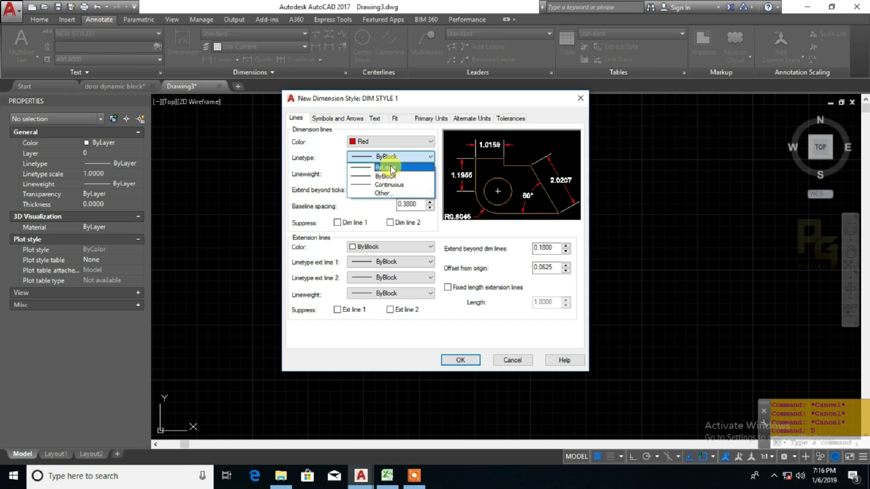
{"action": "left_click", "coordinate": [390, 168]}
Set the dimension lines' lineweight to ByLayer
{"action": "left_click", "coordinate": [393, 174]}
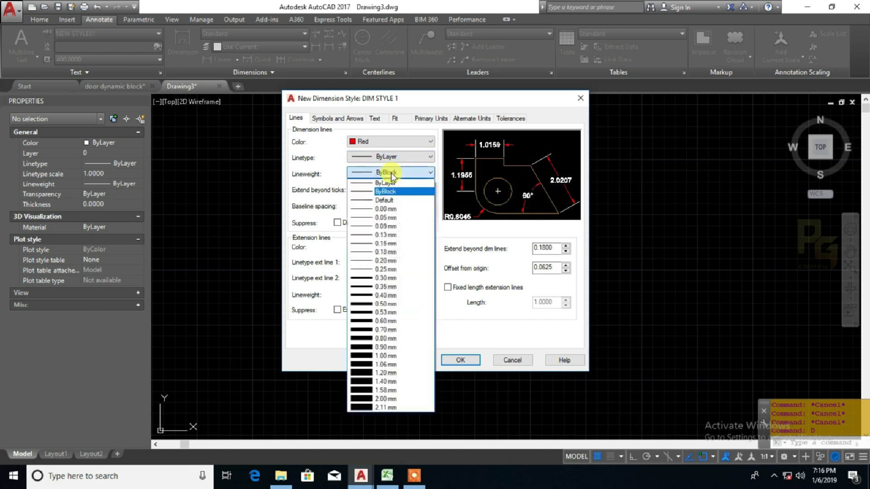
{"action": "left_click", "coordinate": [393, 174]}
{"action": "left_click", "coordinate": [392, 173]}
{"action": "left_click", "coordinate": [382, 179]}
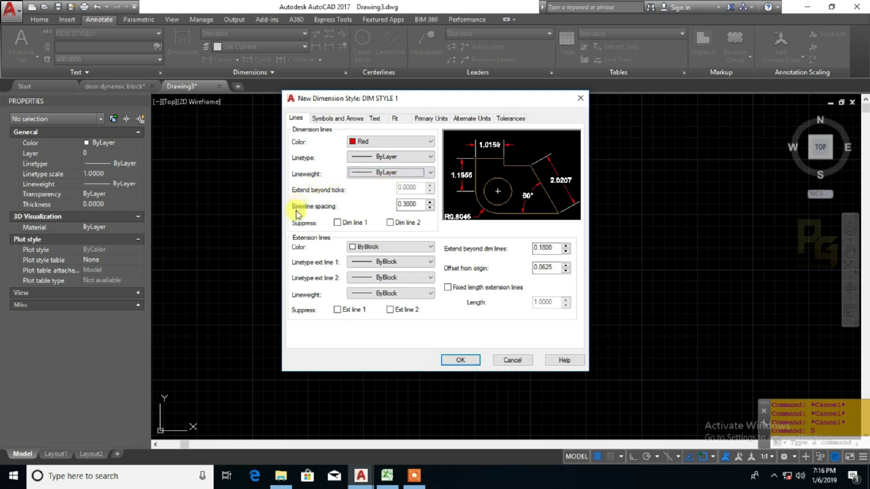
Try suppressing dimension line 1 and dimension line 2 to compare their effect in the preview
{"action": "left_click", "coordinate": [337, 224]}
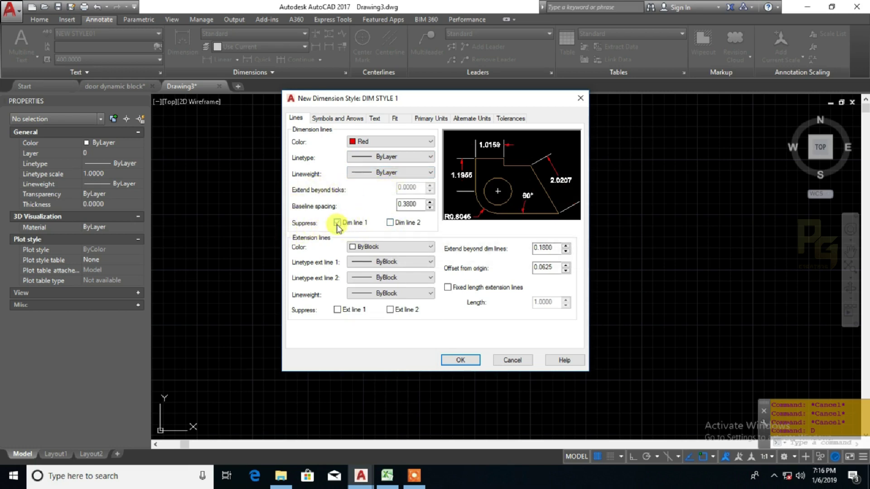
{"action": "left_click", "coordinate": [337, 223]}
{"action": "left_click", "coordinate": [390, 223]}
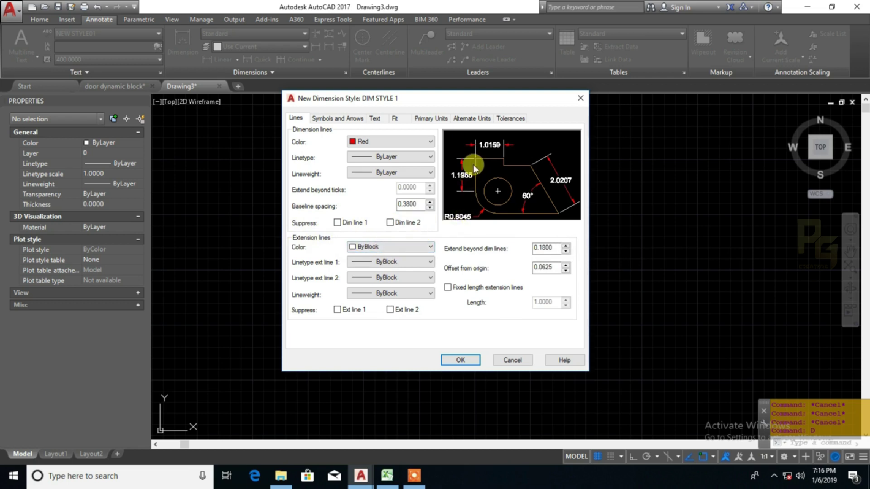
Try Magenta for the extension lines and settle on Yellow as their color
{"action": "left_click", "coordinate": [381, 247]}
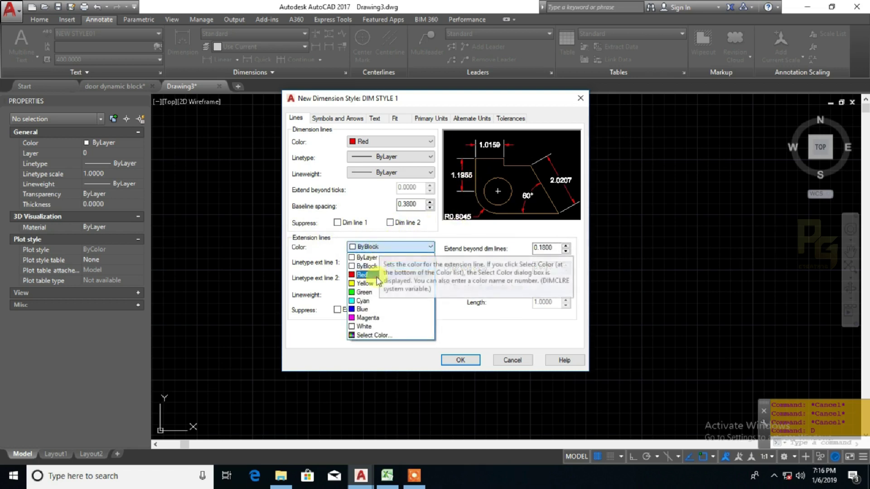
{"action": "left_click", "coordinate": [369, 319]}
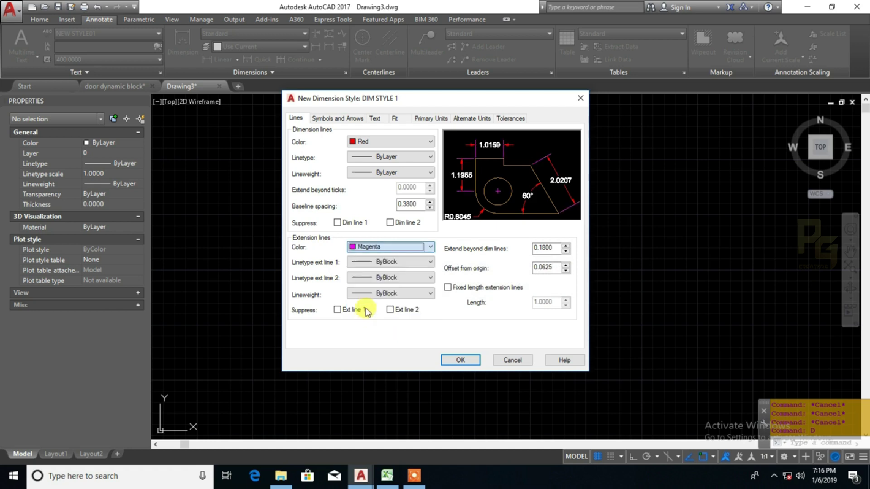
{"action": "left_click", "coordinate": [356, 247]}
{"action": "left_click", "coordinate": [365, 284]}
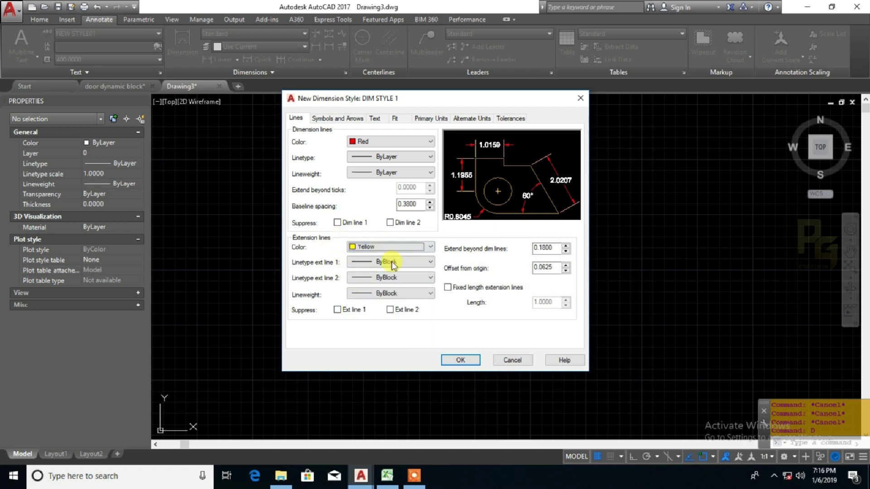
Load the HIDDEN linetype from acad.lin and assign it to extension line 1
{"action": "left_click", "coordinate": [386, 263]}
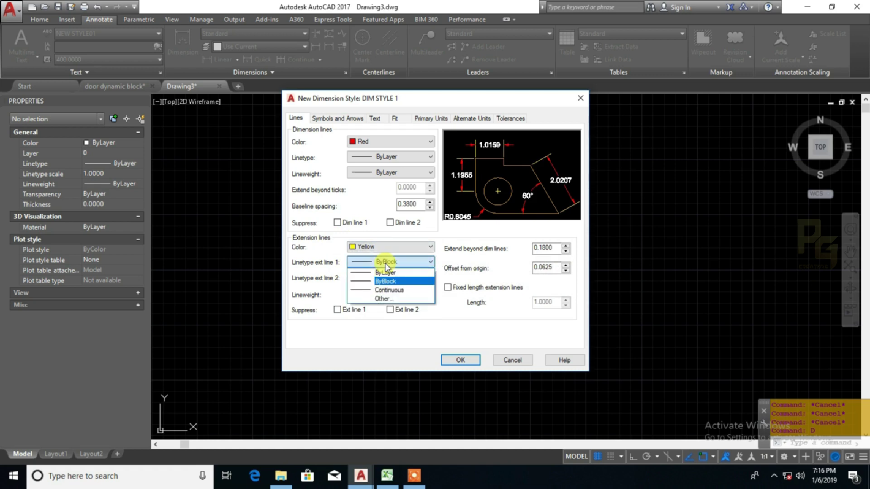
{"action": "left_click", "coordinate": [383, 298]}
{"action": "left_click", "coordinate": [457, 295]}
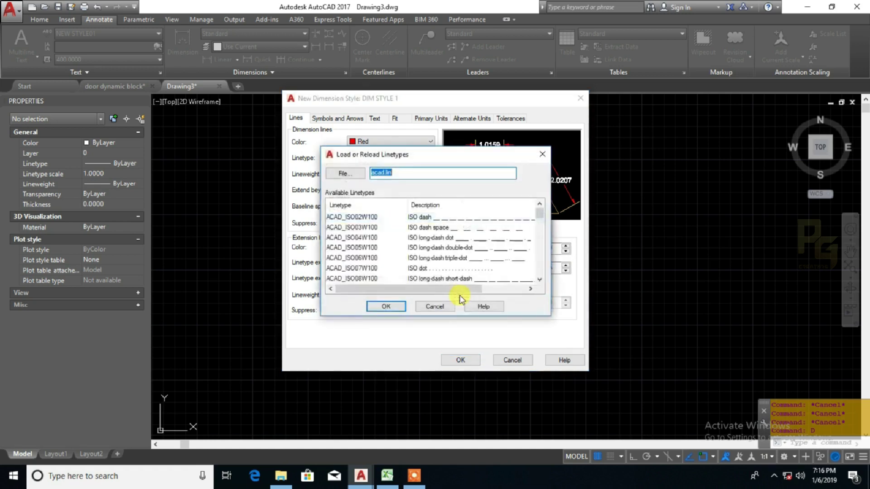
{"action": "left_click", "coordinate": [351, 249]}
{"action": "key", "text": "h"}
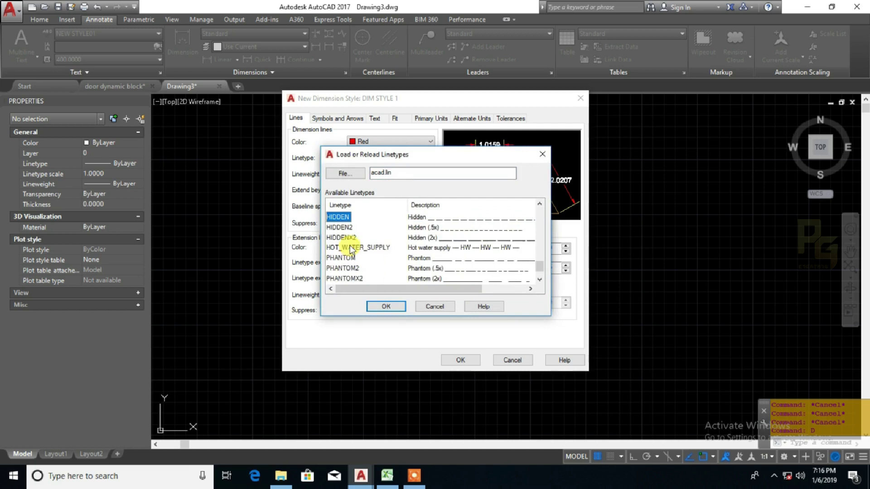
{"action": "left_click", "coordinate": [393, 308]}
{"action": "left_click", "coordinate": [424, 239]}
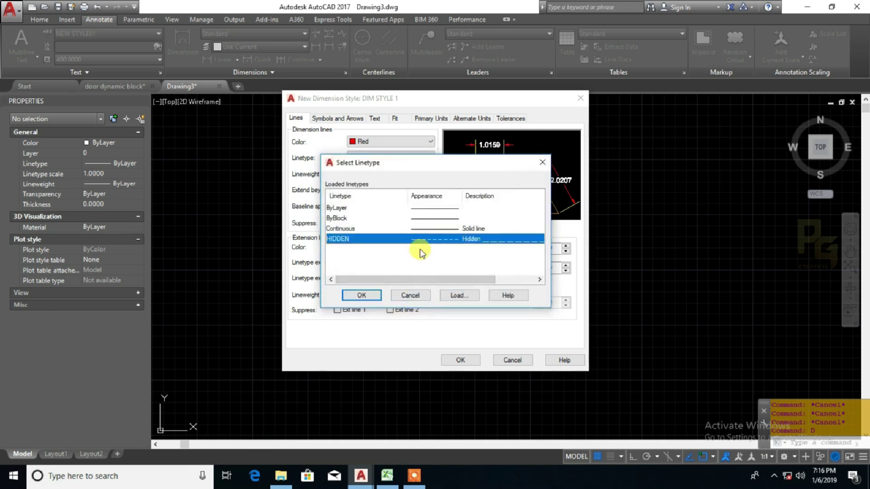
{"action": "left_click", "coordinate": [362, 296]}
Set extension line 2's linetype to HIDDEN and the extension lines' lineweight to ByLayer
{"action": "left_click", "coordinate": [393, 278]}
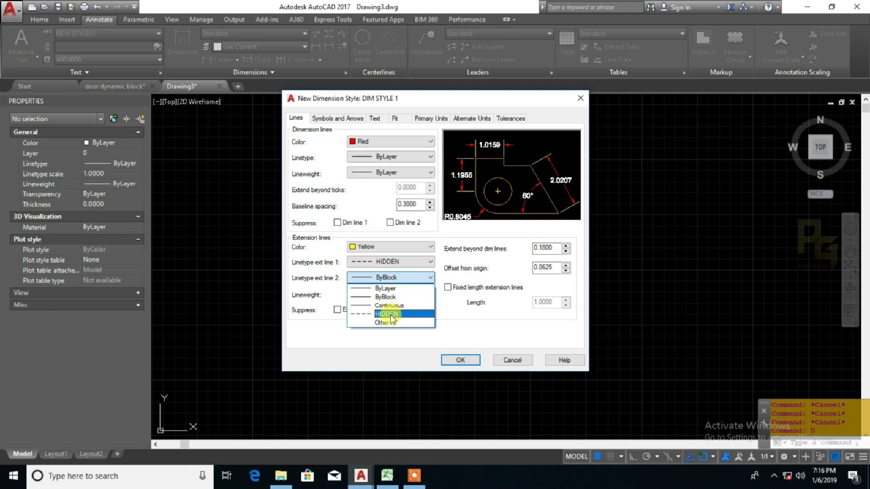
{"action": "left_click", "coordinate": [387, 314]}
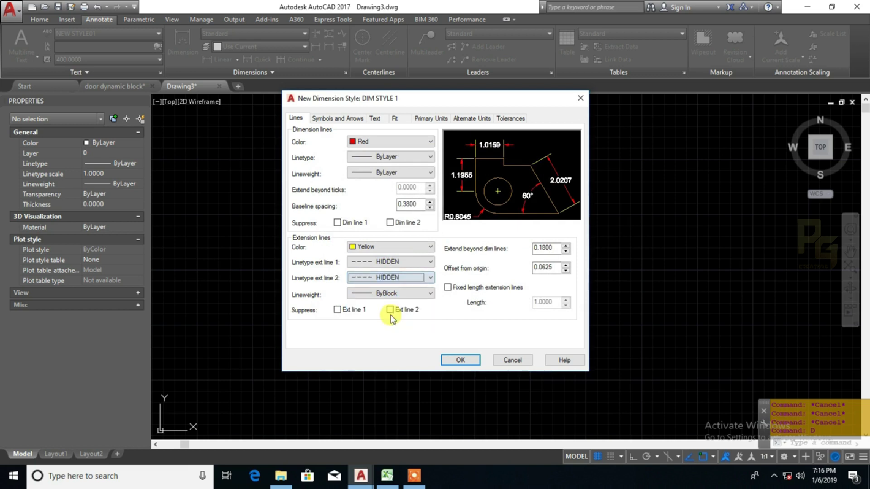
{"action": "left_click", "coordinate": [370, 293]}
{"action": "left_click", "coordinate": [385, 58]}
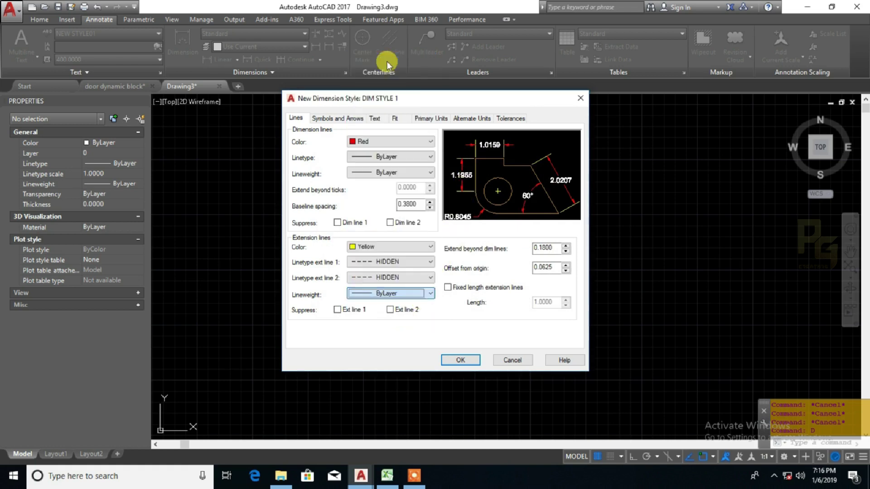
Try suppressing extension line 1 and extension line 2 to compare their effect in the preview
{"action": "left_click", "coordinate": [337, 310]}
{"action": "left_click", "coordinate": [337, 310]}
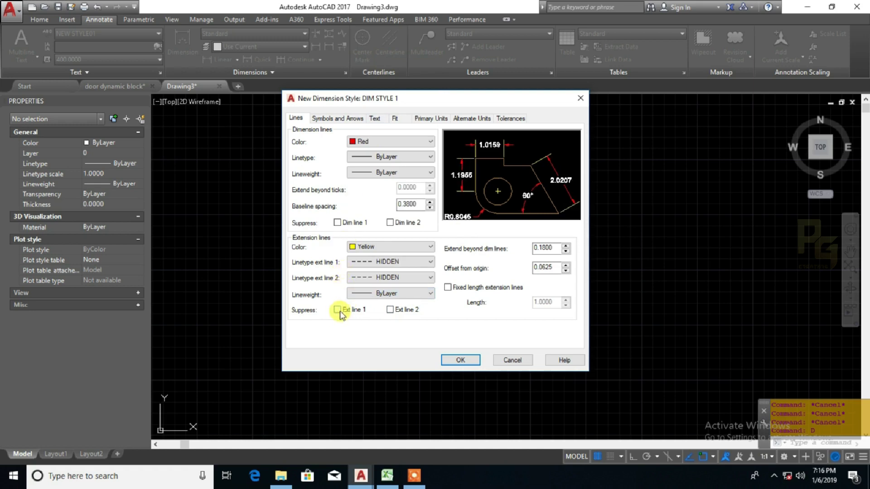
{"action": "left_click", "coordinate": [389, 310]}
{"action": "left_click", "coordinate": [389, 310]}
Set the extension lines to extend 2 beyond the dimension lines with an offset from origin of 1
{"action": "double_click", "coordinate": [545, 248]}
{"action": "type", "text": "2"}
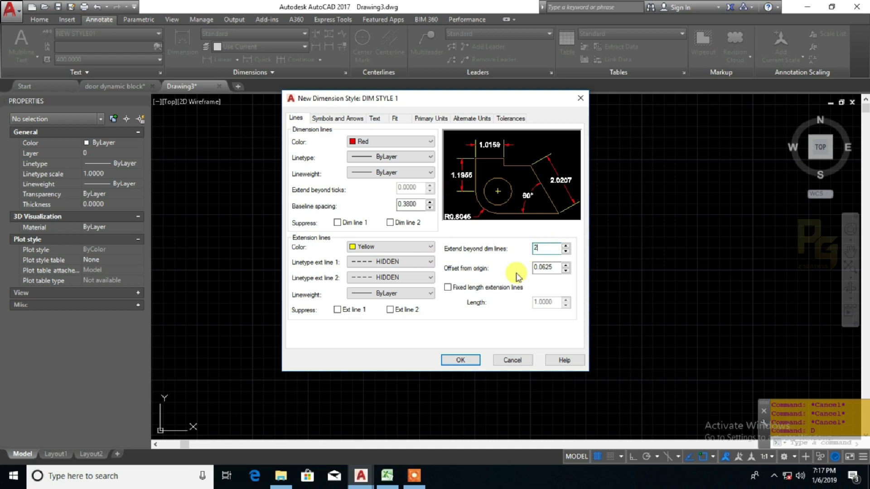
{"action": "key", "text": "Tab"}
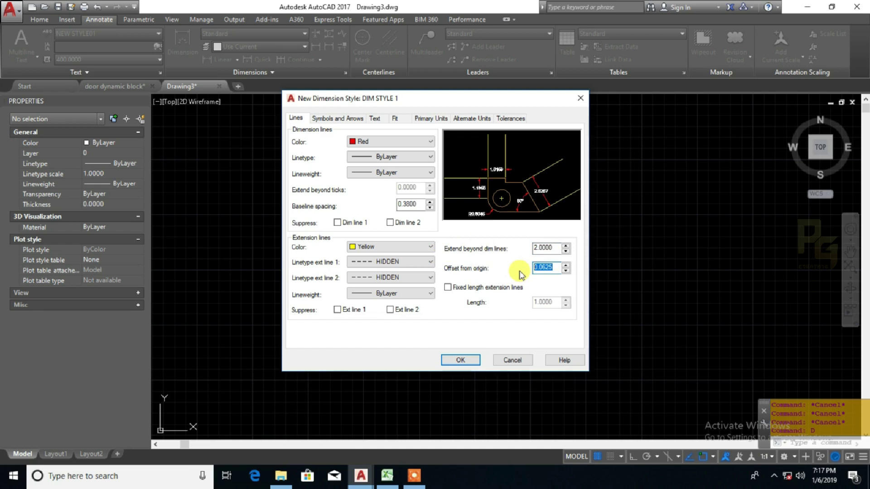
{"action": "type", "text": "1"}
{"action": "left_click", "coordinate": [556, 250]}
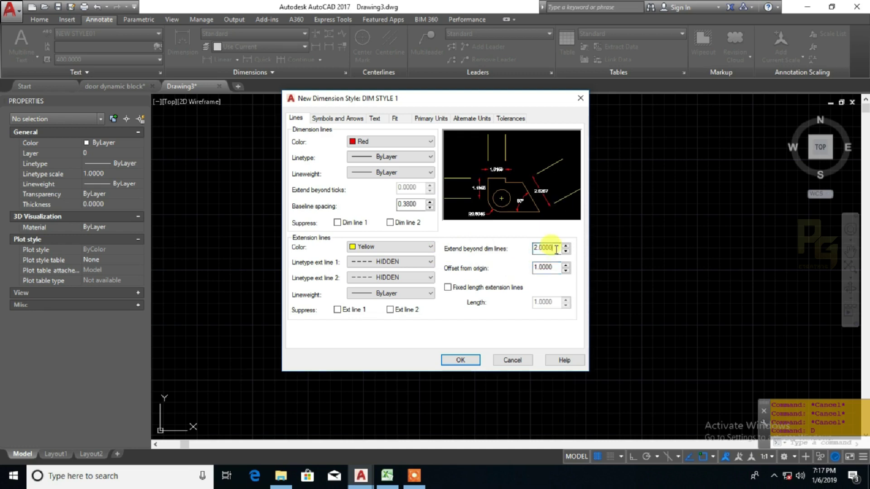
Change the text height of DIM STYLE 1
{"action": "left_click", "coordinate": [548, 268]}
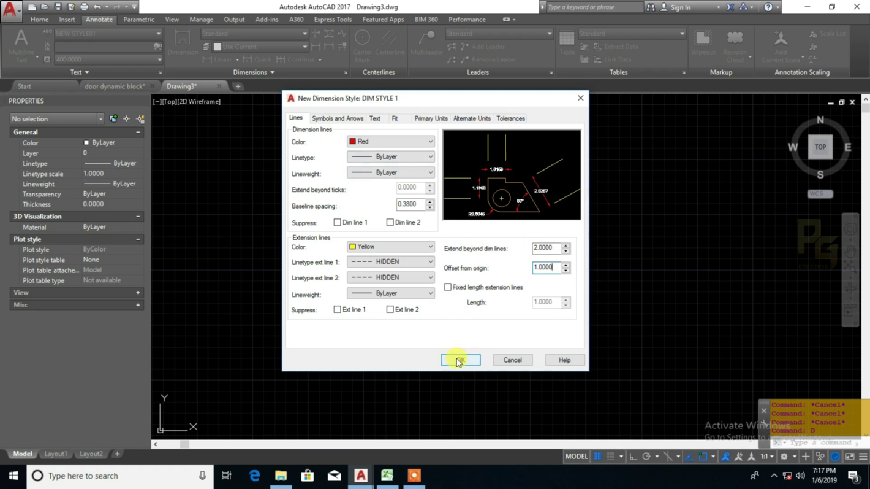
{"action": "left_click", "coordinate": [379, 123]}
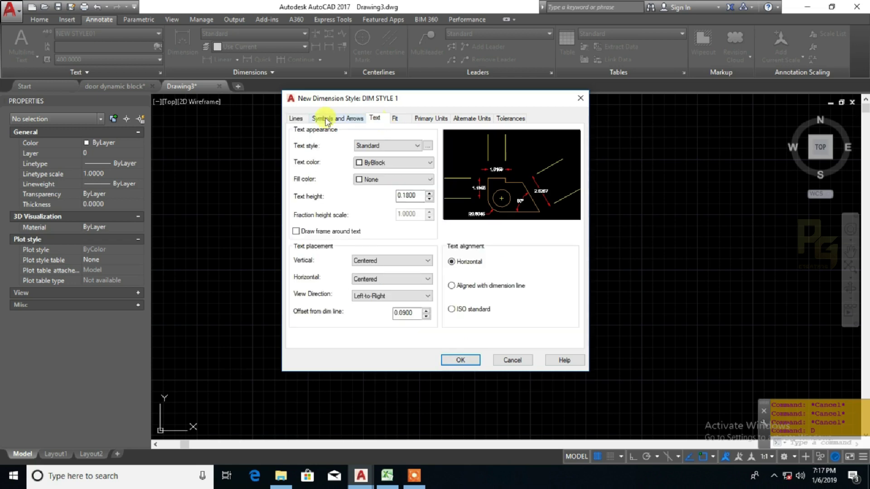
{"action": "left_click_drag", "start_coordinate": [394, 196], "coordinate": [355, 201]}
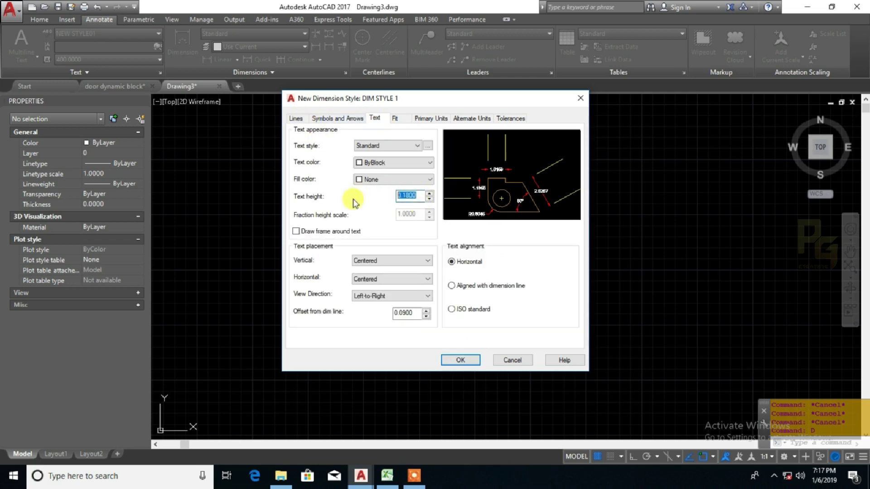
{"action": "left_click", "coordinate": [299, 121]}
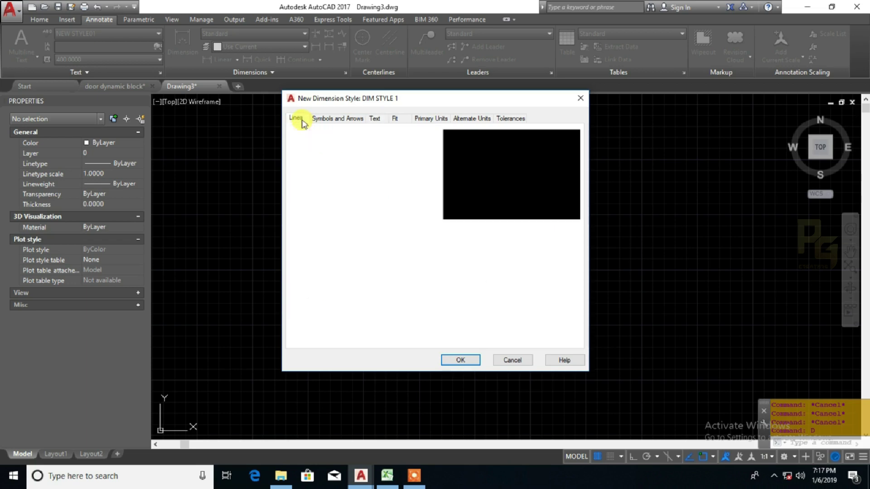
Save the DIM STYLE 1 settings and make it the current dimension style
{"action": "left_click", "coordinate": [466, 361]}
{"action": "left_click", "coordinate": [546, 182]}
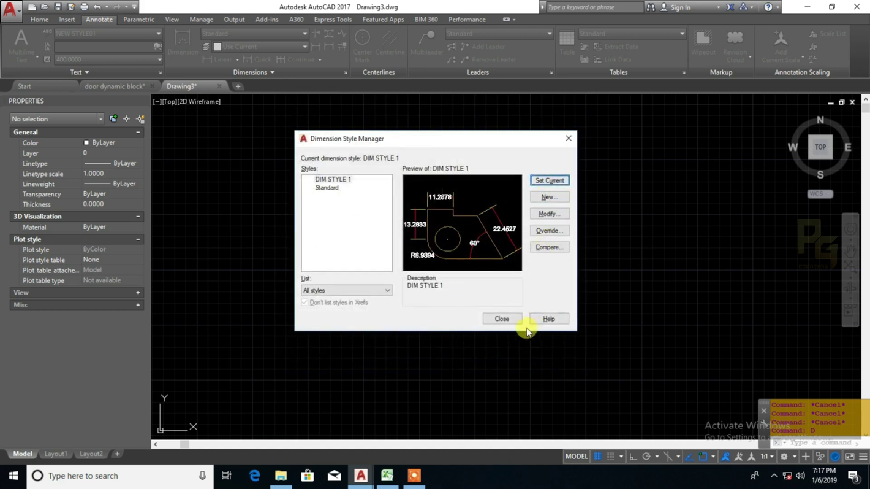
{"action": "left_click", "coordinate": [502, 319]}
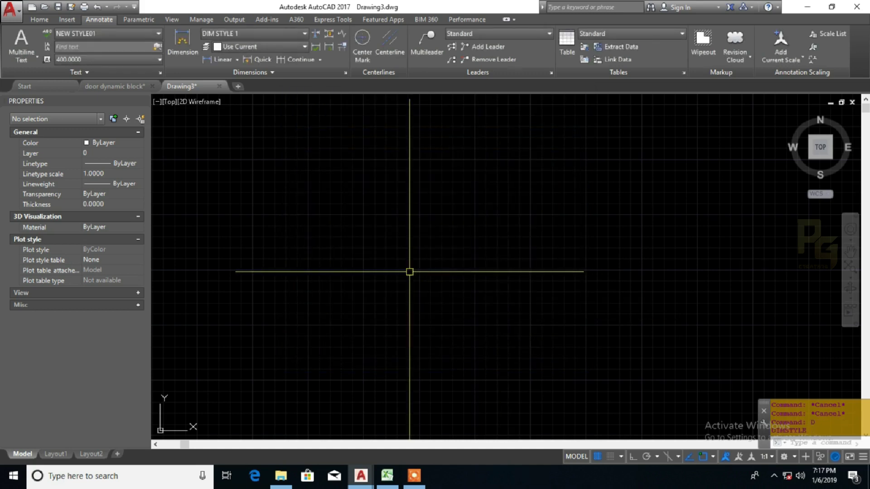
Place a horizontal linear dimension about 108 units wide between two free points, with Ortho mode toggled
{"action": "left_click", "coordinate": [220, 60]}
{"action": "left_click", "coordinate": [334, 277]}
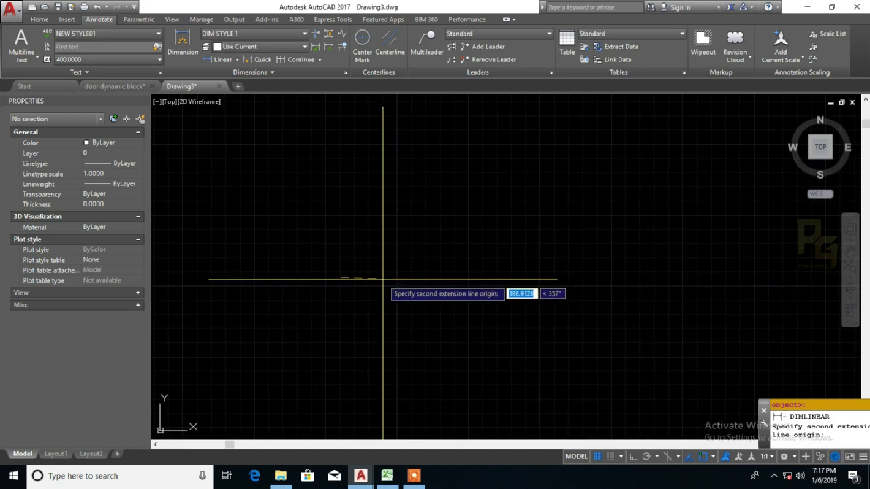
{"action": "key", "text": "F8"}
{"action": "left_click", "coordinate": [346, 278]}
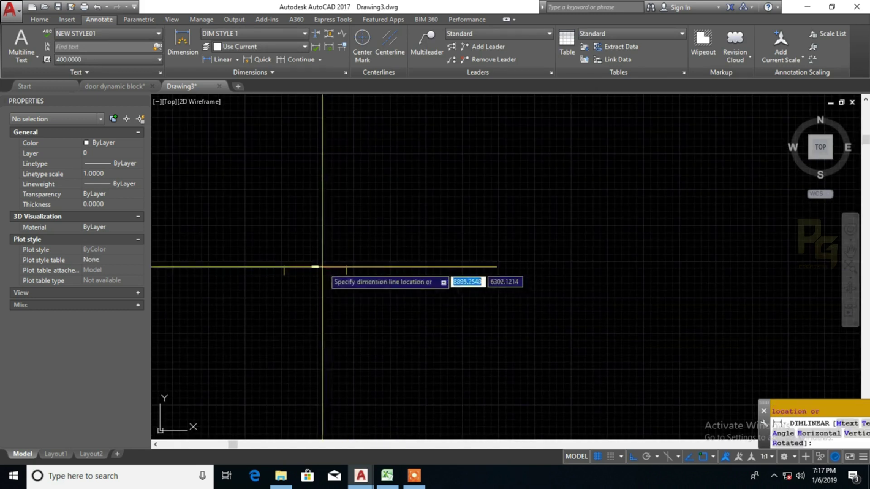
{"action": "left_click", "coordinate": [311, 267]}
{"action": "scroll", "coordinate": [311, 271], "scroll_direction": "up", "scroll_amount": 3}
{"action": "middle_click_drag", "start_coordinate": [310, 271], "coordinate": [375, 288]}
Place a shorter horizontal linear dimension about 18 units wide above the first one
{"action": "key", "text": "Return"}
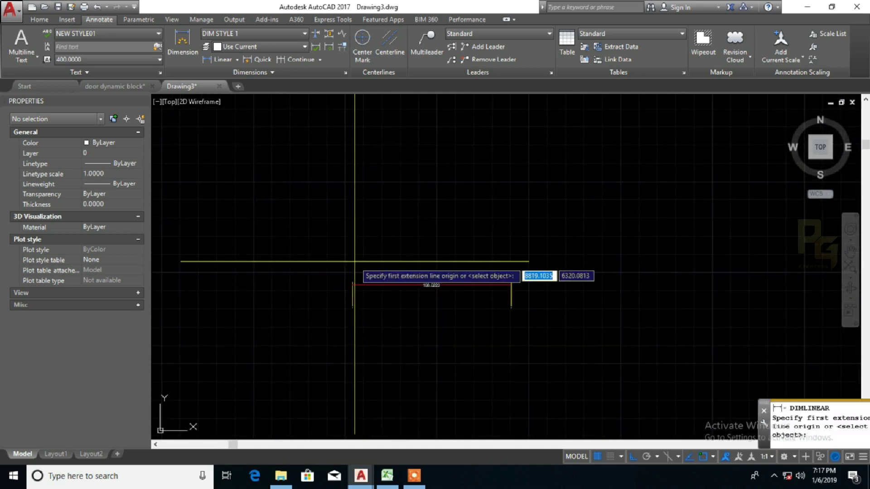
{"action": "left_click", "coordinate": [354, 259]}
{"action": "left_click", "coordinate": [511, 267]}
{"action": "left_click", "coordinate": [368, 247]}
{"action": "scroll", "coordinate": [368, 251], "scroll_direction": "up", "scroll_amount": 3}
Erase the wide lower linear dimension
{"action": "left_click", "coordinate": [383, 302]}
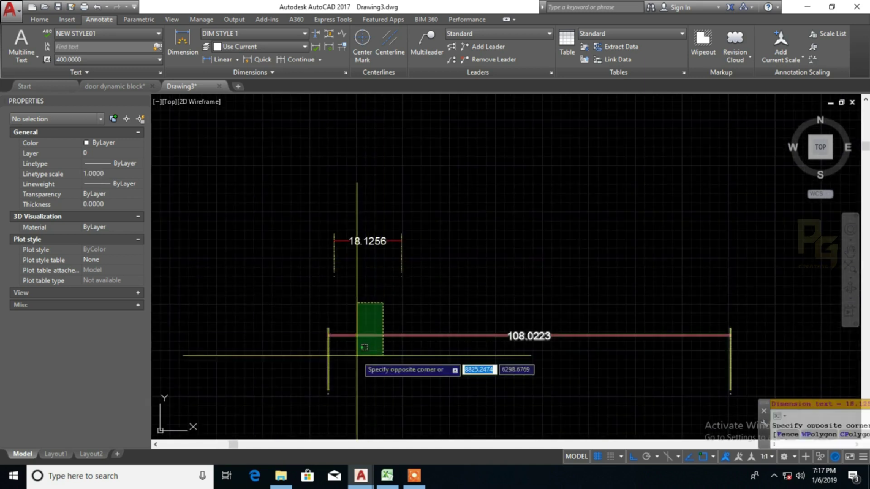
{"action": "left_click", "coordinate": [356, 350]}
{"action": "scroll", "coordinate": [347, 292], "scroll_direction": "up", "scroll_amount": 3}
{"action": "type", "text": "E"}
{"action": "key", "text": "Return"}
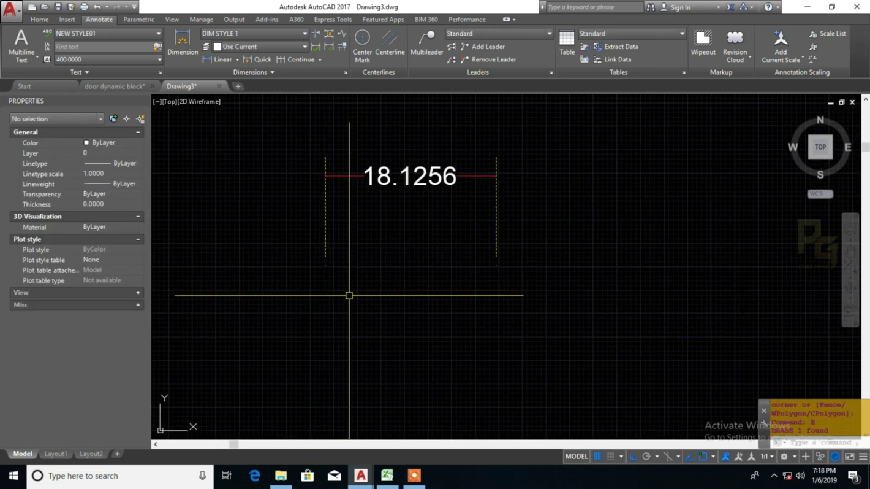
Turn the grid display off and draw a horizontal line about 12.6 units long below the remaining dimension
{"action": "key", "text": "F7"}
{"action": "type", "text": "l"}
{"action": "key", "text": "Return"}
{"action": "left_click", "coordinate": [330, 322]}
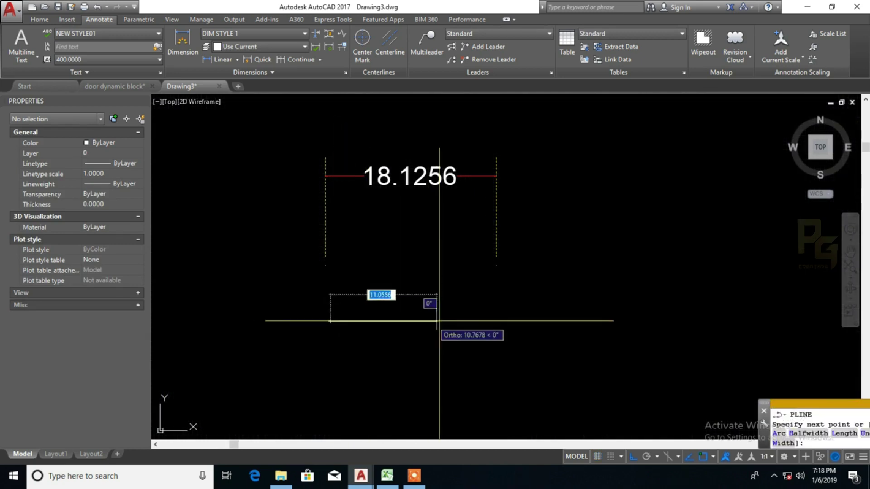
{"action": "left_click", "coordinate": [450, 321]}
{"action": "key", "text": "Escape"}
Delete the remaining freehand linear dimension above the line
{"action": "left_click", "coordinate": [489, 295]}
{"action": "left_click", "coordinate": [493, 241]}
{"action": "key", "text": "Delete"}
Add a linear dimension to the horizontal line by selecting the line, placing the dimension above it
{"action": "type", "text": "dli"}
{"action": "key", "text": "Return"}
{"action": "key", "text": "Return"}
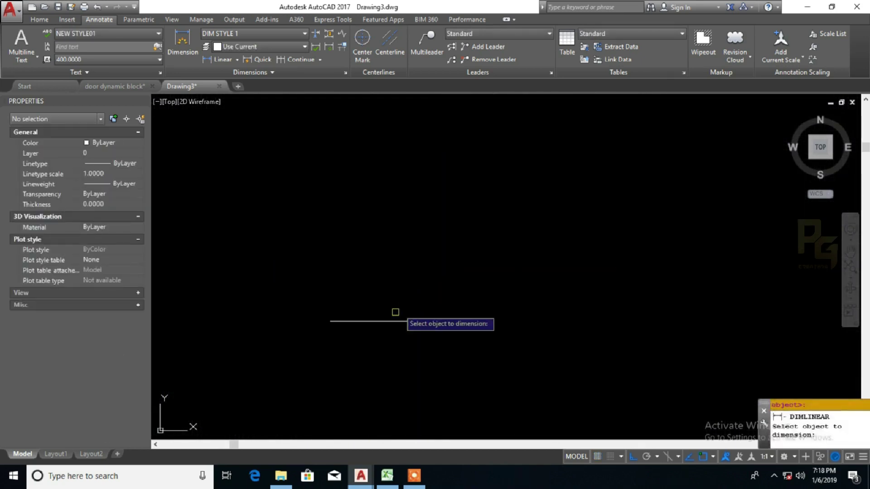
{"action": "left_click", "coordinate": [390, 321]}
{"action": "left_click", "coordinate": [390, 234]}
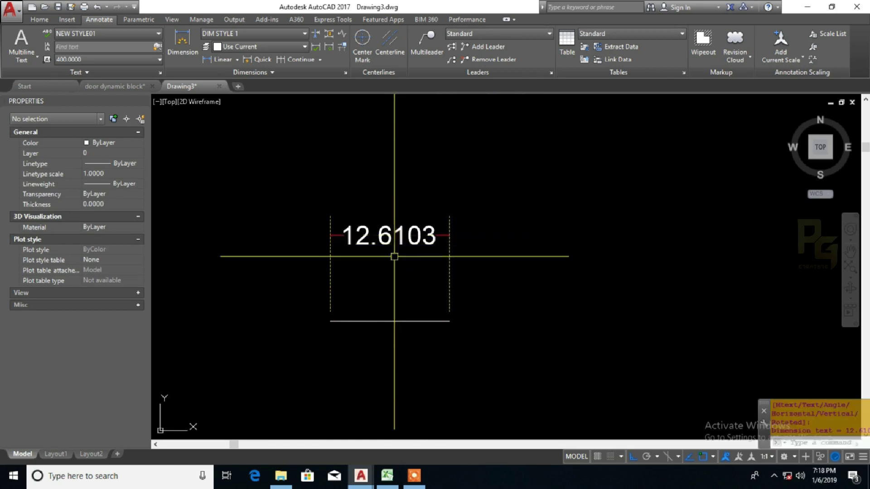
Examine the dimension line and the extension lines of the new dimension up close
{"action": "middle_click_drag", "start_coordinate": [388, 322], "coordinate": [460, 309]}
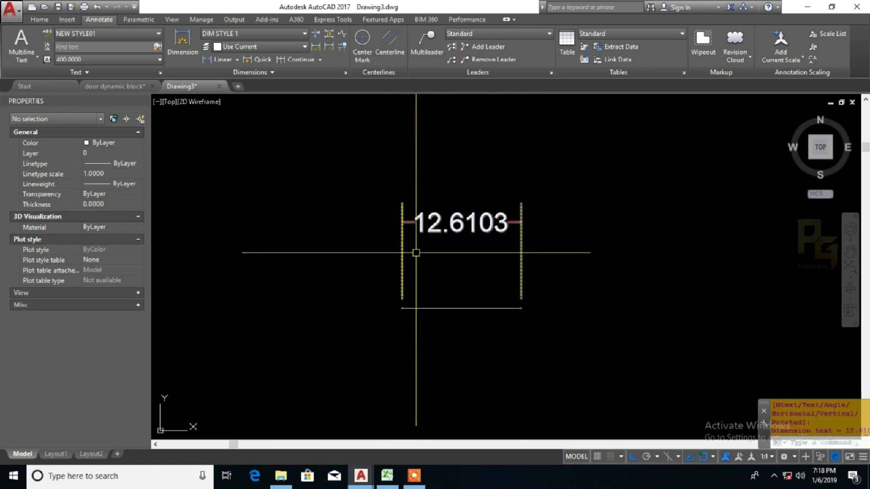
{"action": "scroll", "coordinate": [415, 253], "scroll_direction": "up", "scroll_amount": 1}
{"action": "scroll", "coordinate": [415, 254], "scroll_direction": "up", "scroll_amount": 2}
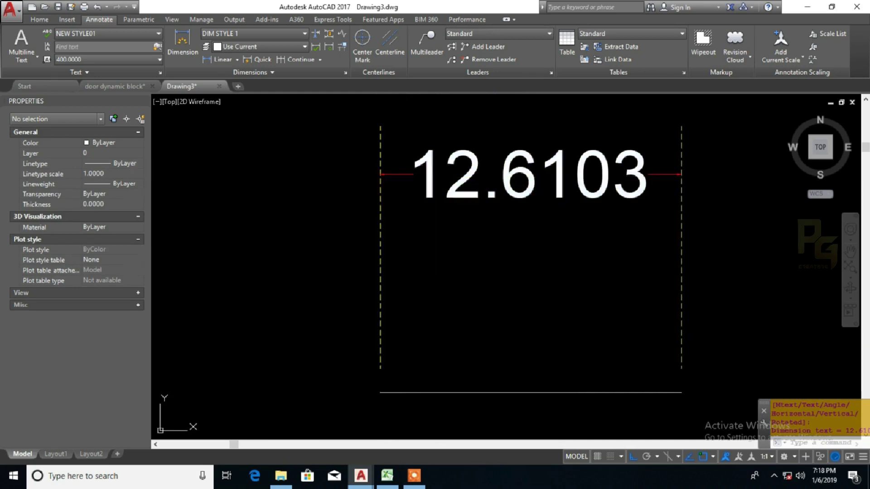
{"action": "left_click", "coordinate": [397, 174]}
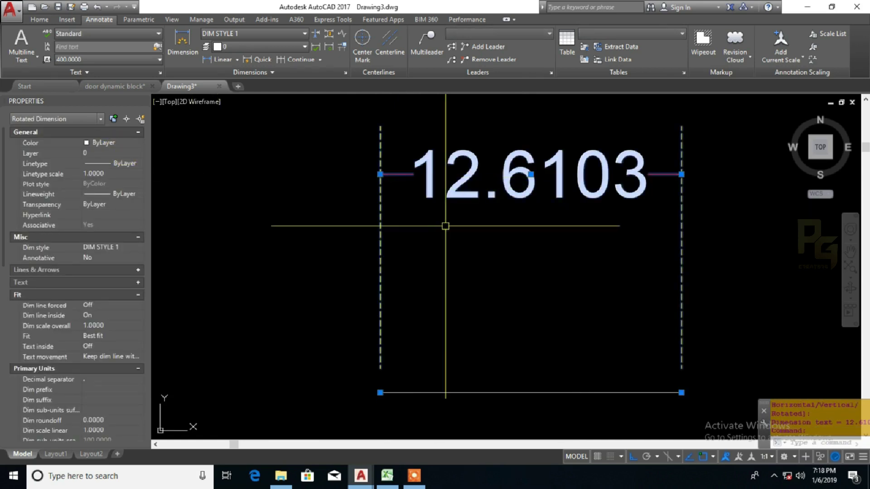
{"action": "key", "text": "Escape"}
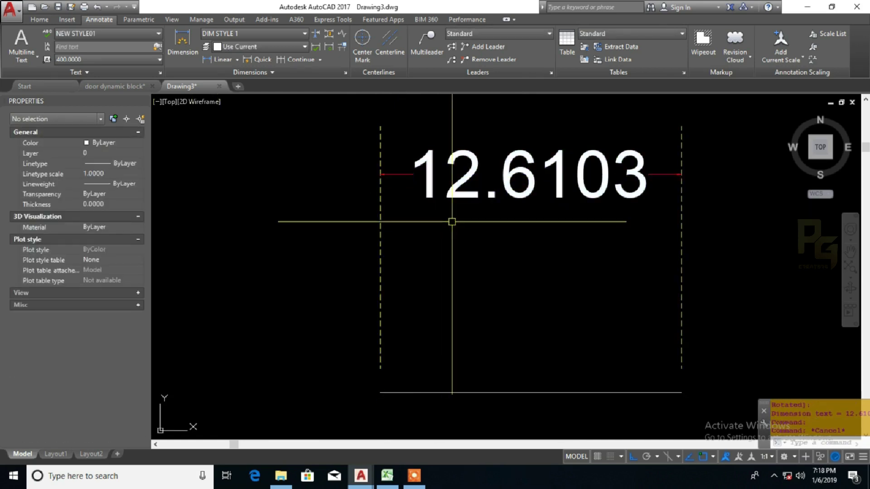
{"action": "left_click", "coordinate": [405, 175]}
{"action": "key", "text": "Escape"}
{"action": "left_click", "coordinate": [380, 217]}
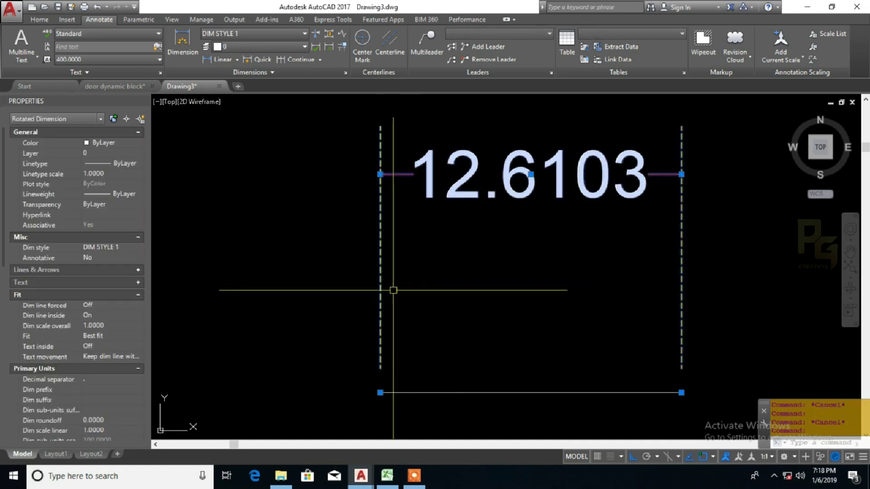
{"action": "key", "text": "Escape"}
{"action": "middle_click_drag", "start_coordinate": [390, 301], "coordinate": [408, 270]}
Dimension vertically how far the first extension line projects beyond the dimension line, placing the dimension beside it
{"action": "type", "text": "D"}
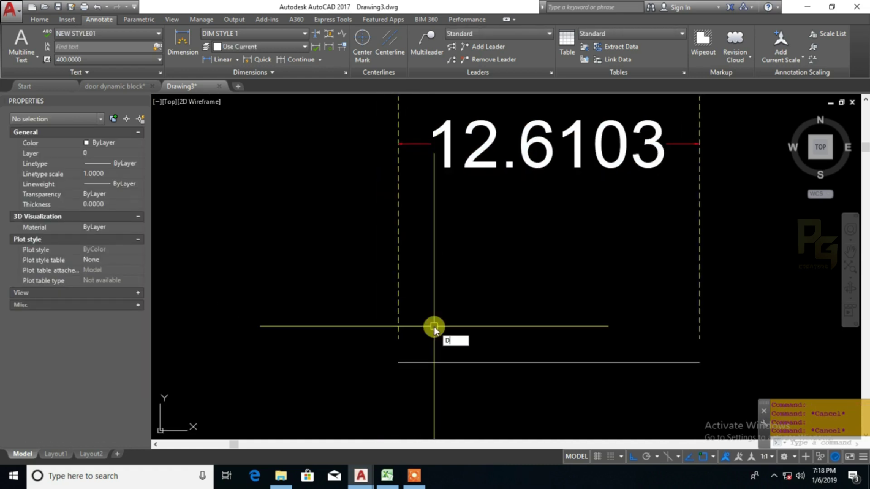
{"action": "type", "text": "IMLI"}
{"action": "key", "text": "Return"}
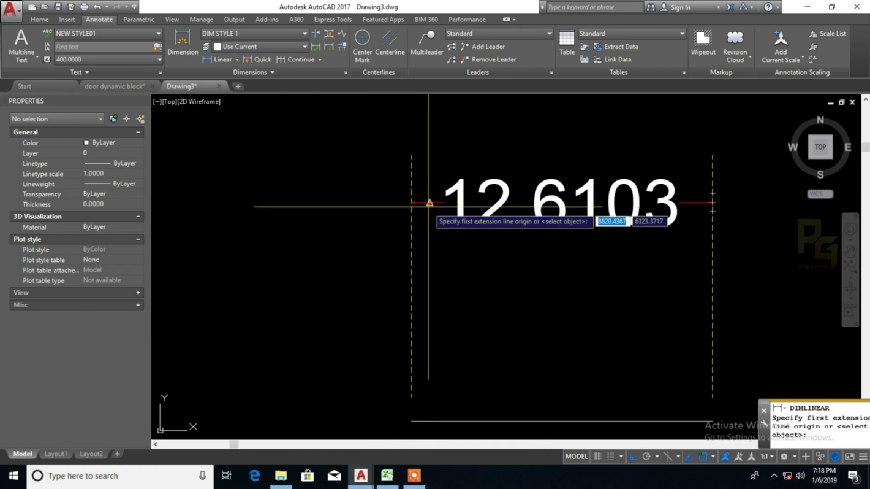
{"action": "left_click", "coordinate": [412, 202]}
{"action": "left_click", "coordinate": [411, 155]}
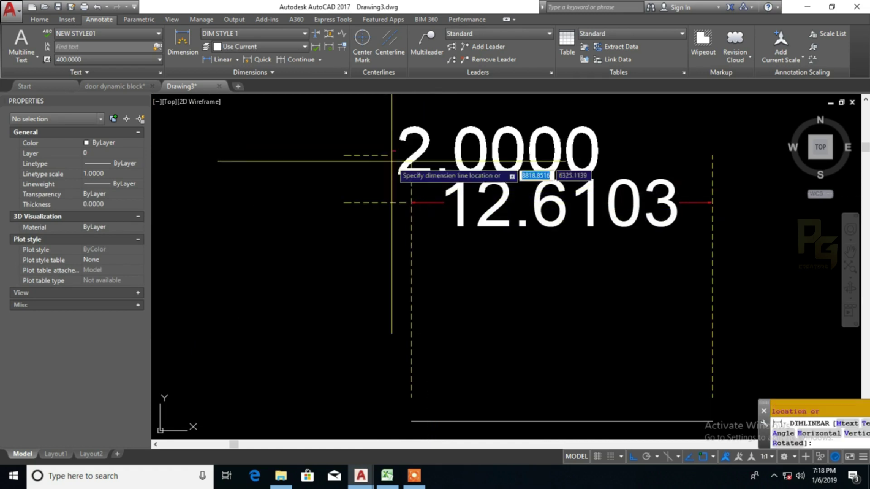
{"action": "scroll", "coordinate": [392, 161], "scroll_direction": "down", "scroll_amount": 1}
{"action": "left_click", "coordinate": [260, 190]}
{"action": "scroll", "coordinate": [315, 170], "scroll_direction": "down", "scroll_amount": 1}
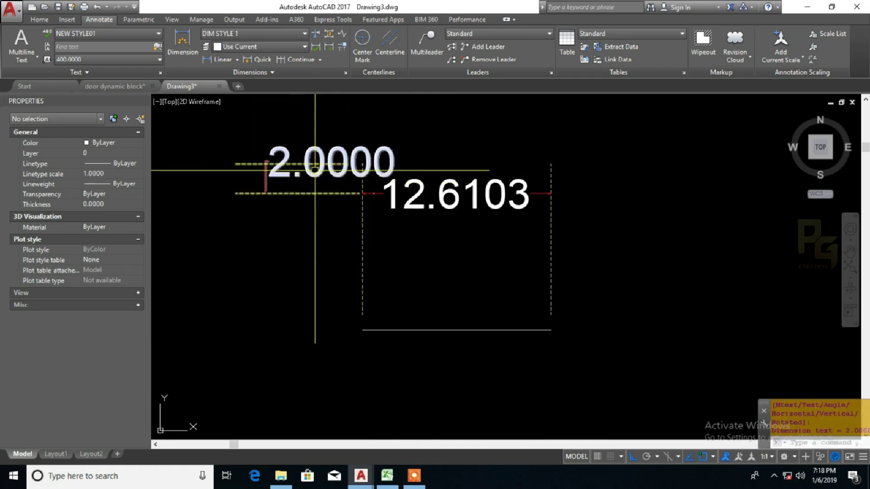
Dimension vertically the gap between the horizontal line's end and the start of the second extension line
{"action": "key", "text": "Return"}
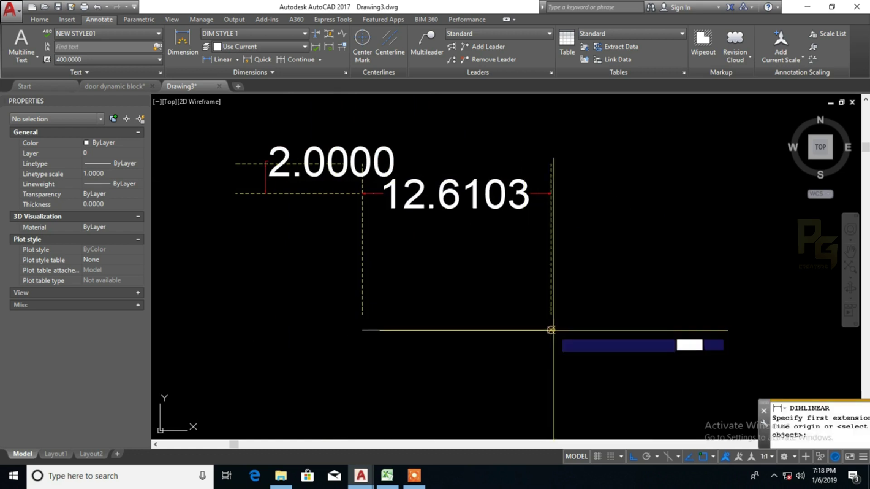
{"action": "left_click", "coordinate": [551, 330]}
{"action": "left_click", "coordinate": [551, 314]}
{"action": "left_click", "coordinate": [663, 337]}
{"action": "middle_click_drag", "start_coordinate": [640, 345], "coordinate": [606, 358]}
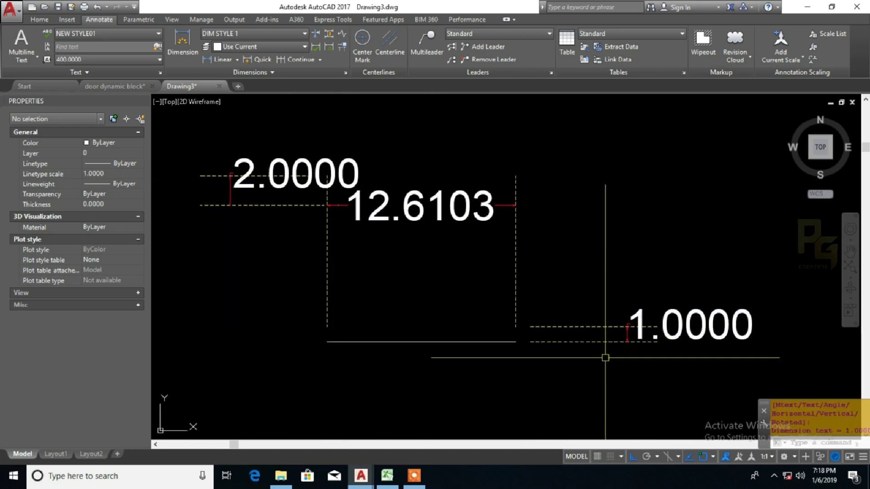
{"action": "type", "text": "p"}
{"action": "key", "text": "Return"}
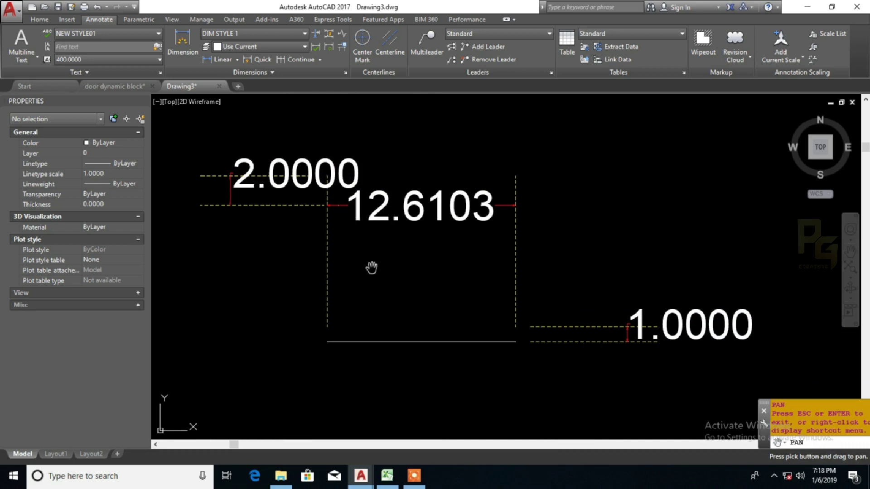
{"action": "key", "text": "Escape"}
{"action": "type", "text": "d"}
{"action": "key", "text": "Return"}
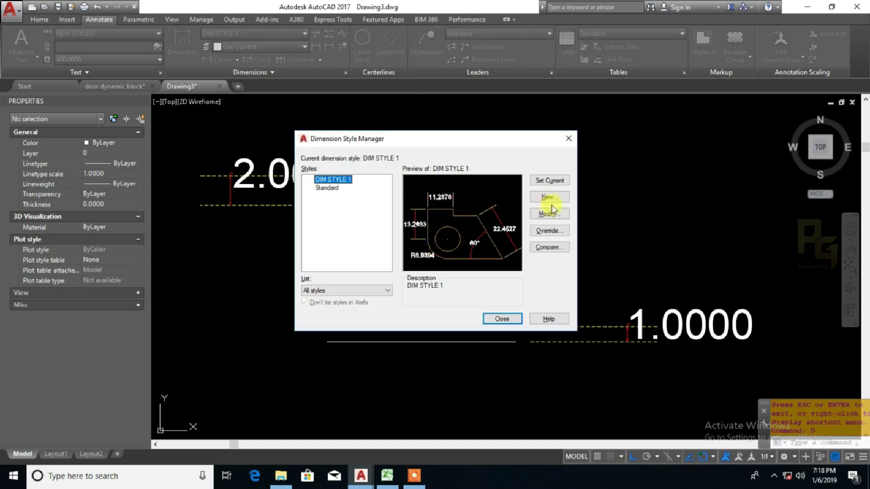
{"action": "left_click", "coordinate": [549, 214]}
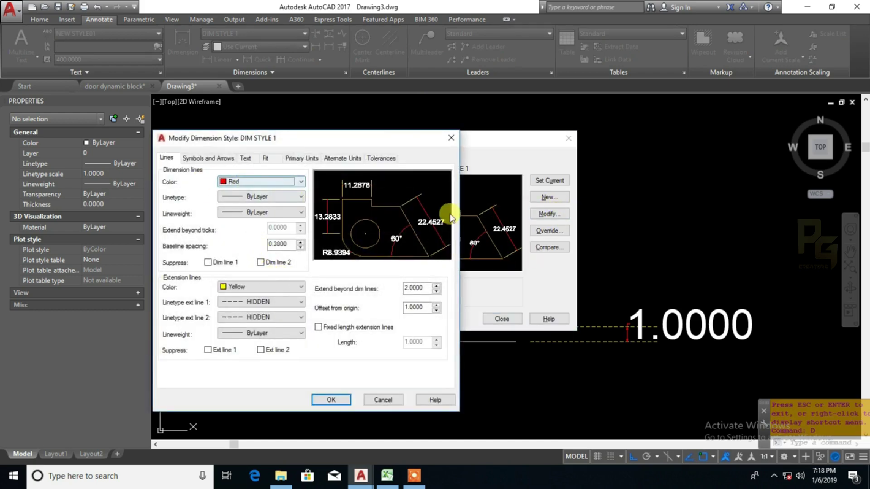
{"action": "left_click_drag", "start_coordinate": [408, 138], "coordinate": [759, 154]}
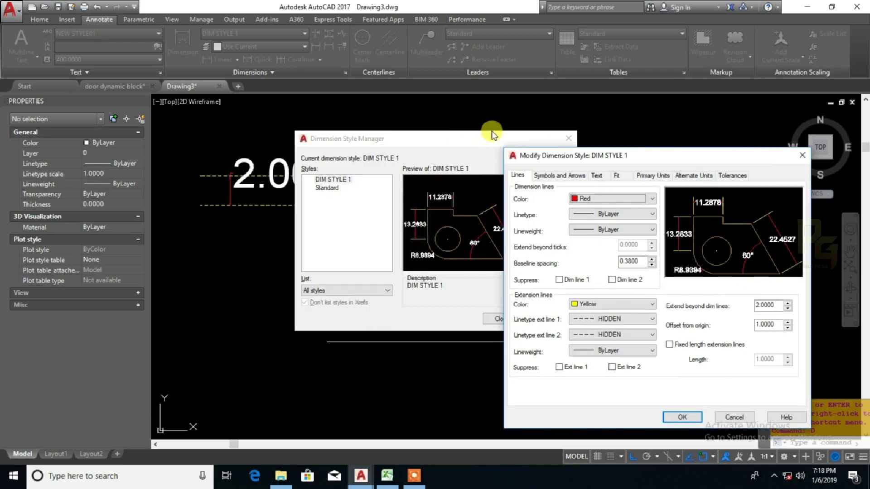
{"action": "key", "text": "Escape"}
{"action": "left_click", "coordinate": [569, 138]}
{"action": "mouse_move", "coordinate": [583, 184]}
{"action": "middle_mouse_down"}
{"action": "mouse_move", "coordinate": [505, 213]}
{"action": "mouse_move", "coordinate": [498, 238]}
{"action": "middle_mouse_up"}
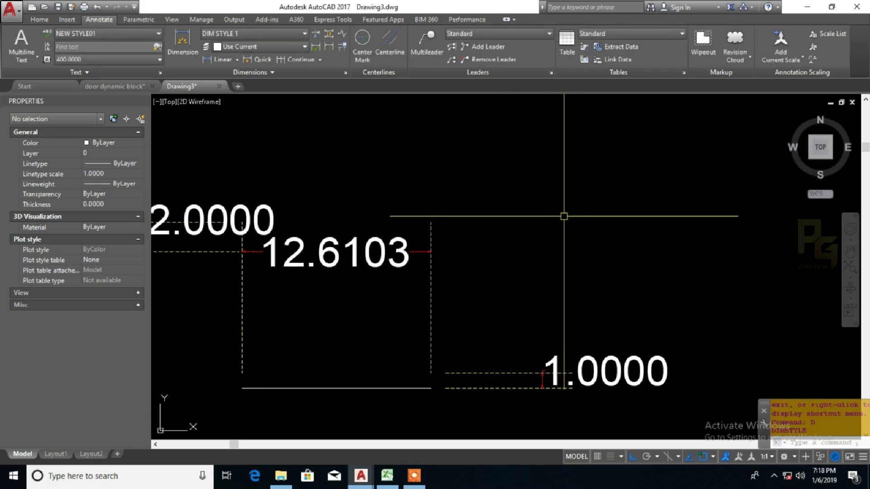
Open DIM STYLE 1 for modification and move the dialogs clear of the dimensioned line
{"action": "type", "text": "d"}
{"action": "key", "text": "Return"}
{"action": "left_click_drag", "start_coordinate": [471, 139], "coordinate": [695, 81]}
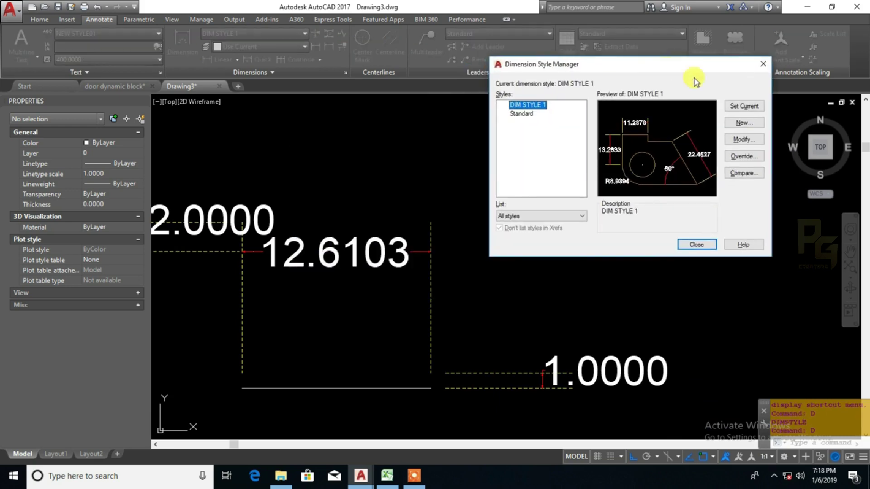
{"action": "left_click", "coordinate": [745, 139]}
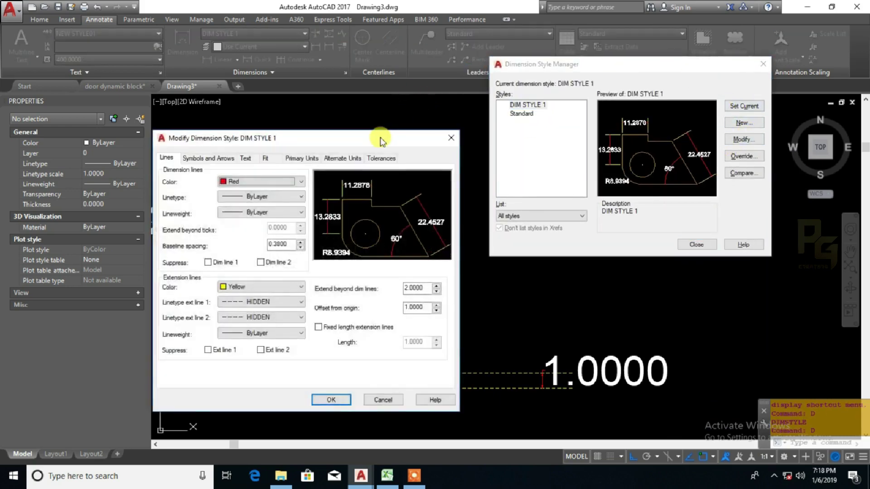
{"action": "left_click_drag", "start_coordinate": [382, 140], "coordinate": [705, 71]}
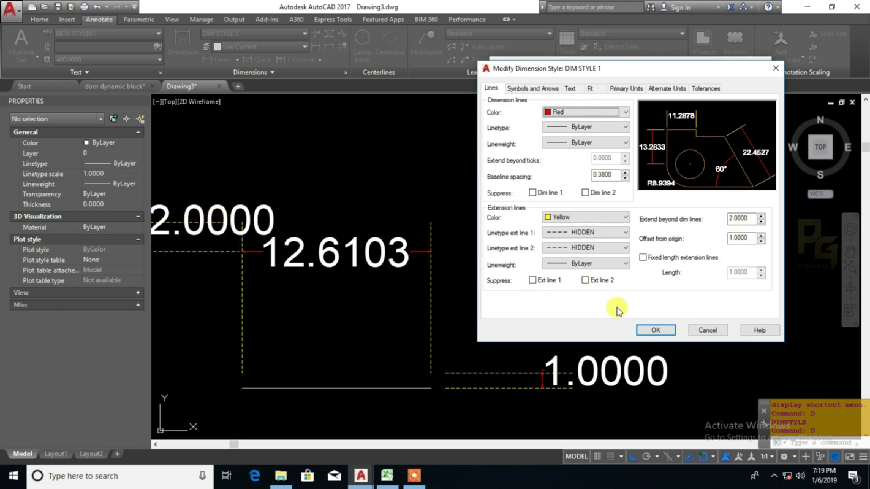
Enable fixed length extension lines with a length of 3 in DIM STYLE 1 and apply the change to the drawing
{"action": "left_click", "coordinate": [644, 258]}
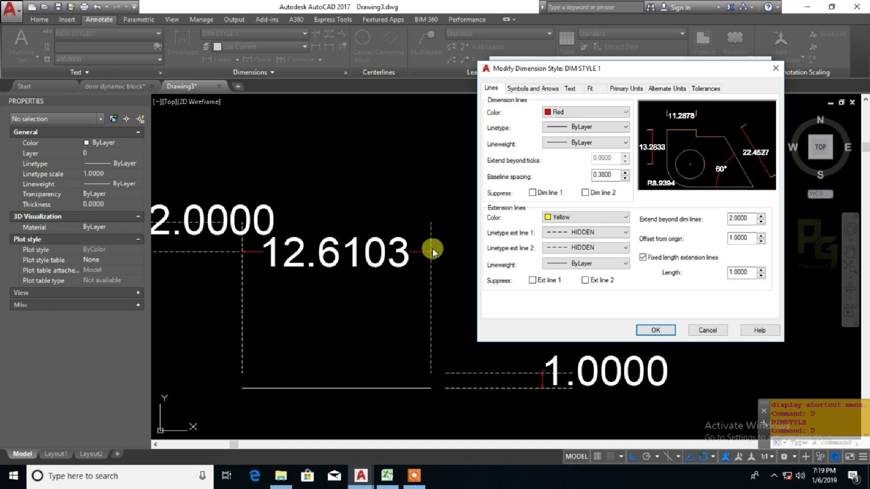
{"action": "double_click", "coordinate": [747, 272]}
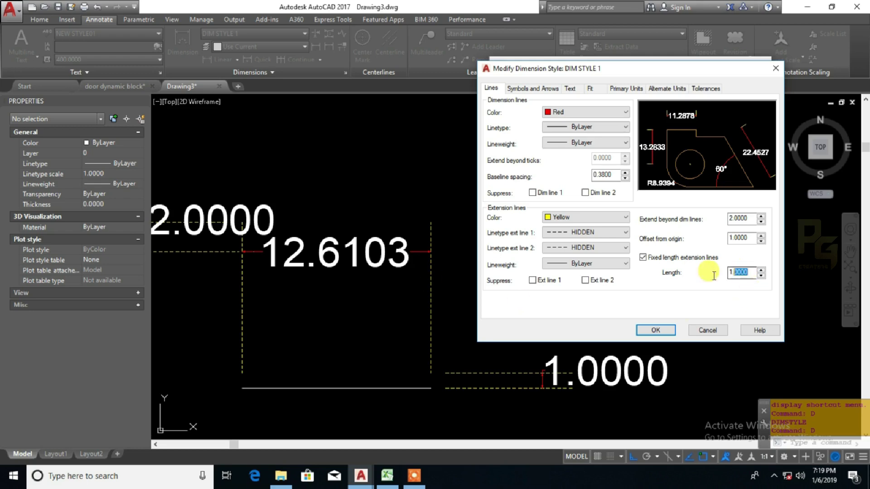
{"action": "left_click", "coordinate": [657, 330]}
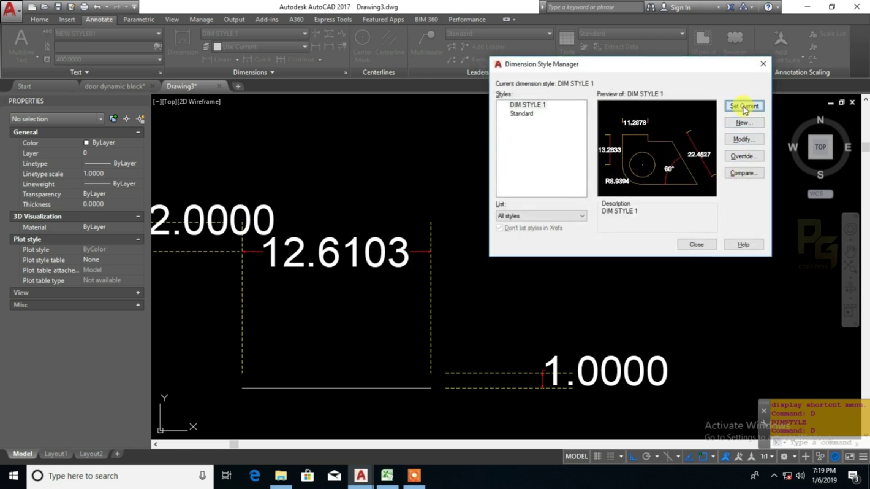
{"action": "left_click", "coordinate": [696, 245]}
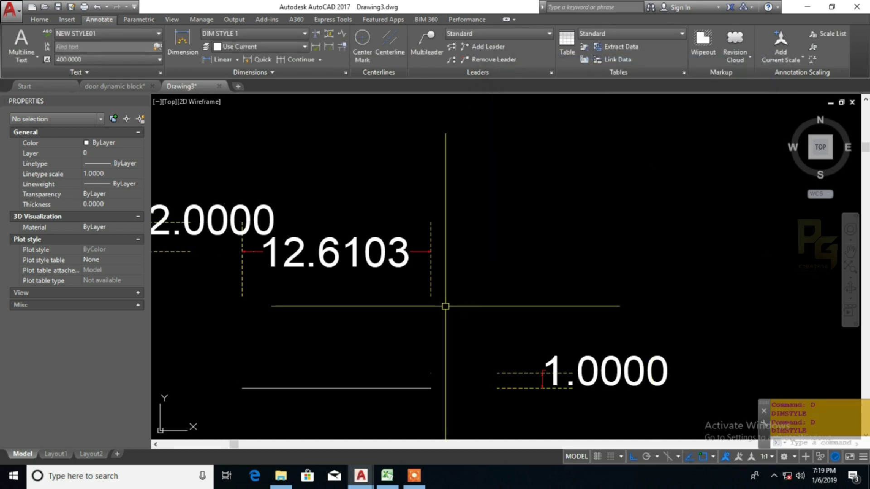
{"action": "left_click", "coordinate": [436, 292]}
{"action": "left_click", "coordinate": [427, 396]}
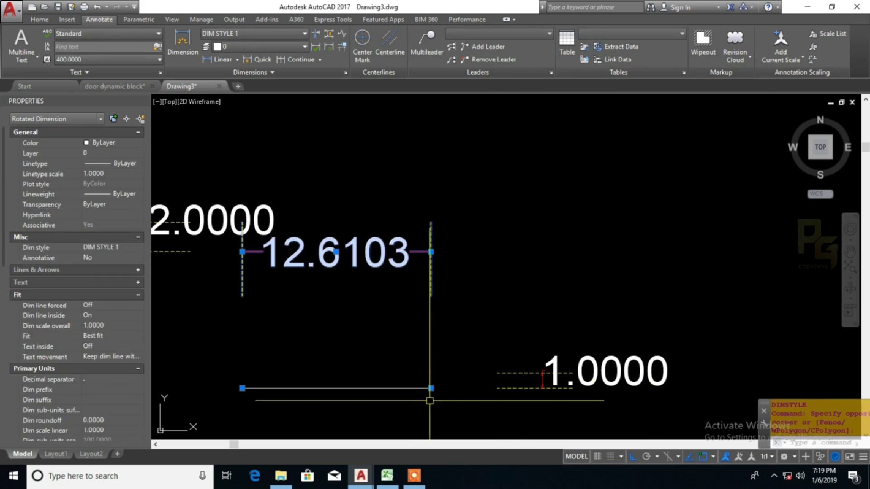
{"action": "key", "text": "Escape"}
Dimension vertically from the second extension line's lower end to the dimension line, placing the dimension beside it
{"action": "type", "text": "dli"}
{"action": "key", "text": "Return"}
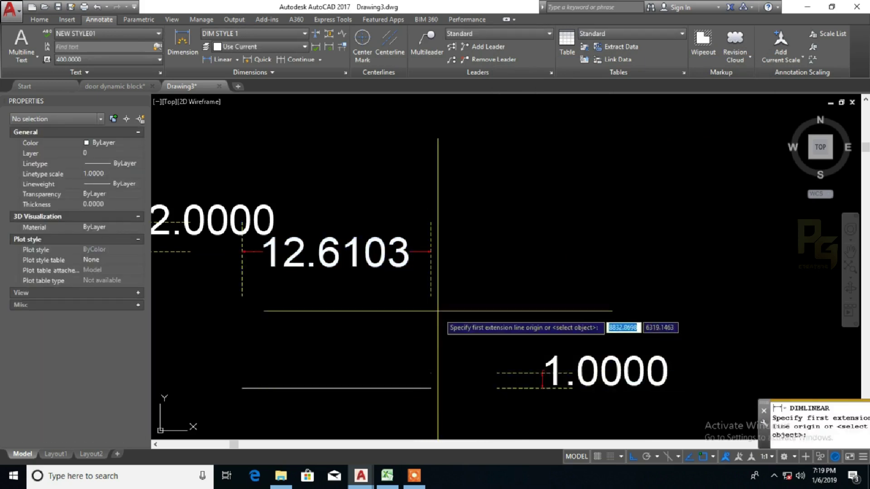
{"action": "left_click", "coordinate": [430, 296]}
{"action": "left_click", "coordinate": [431, 252]}
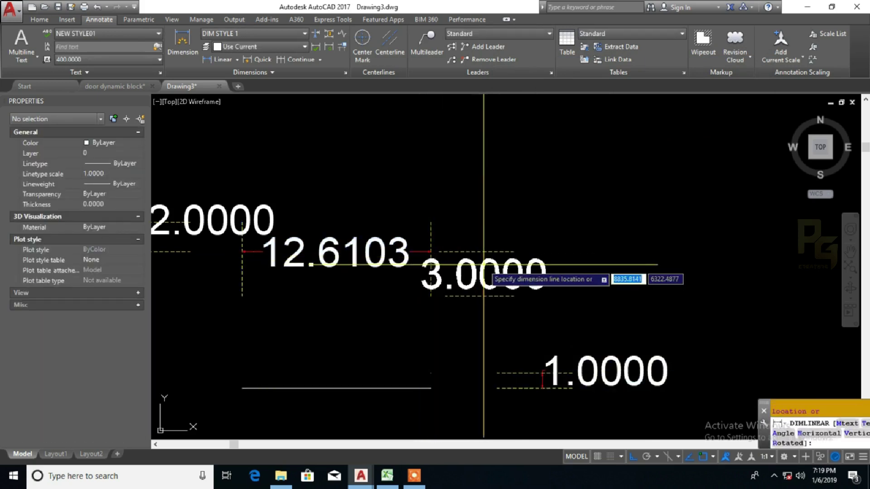
{"action": "left_click", "coordinate": [521, 312]}
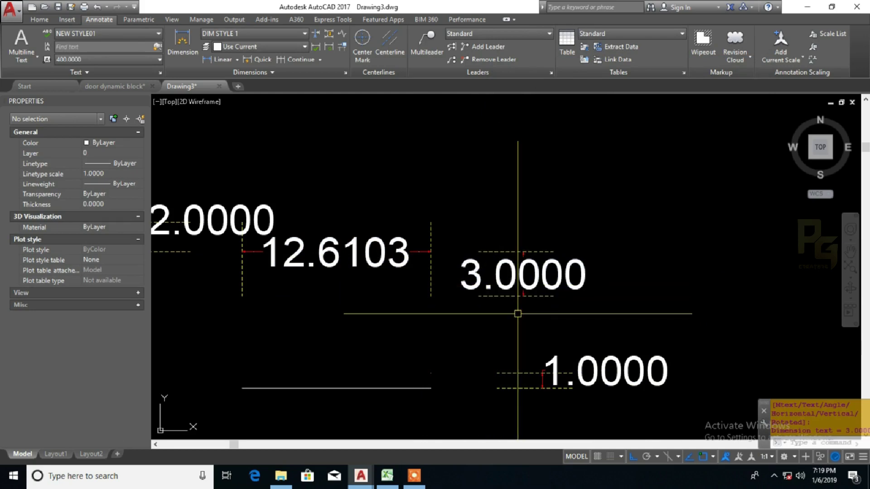
Modify DIM STYLE 1 so the first arrowhead is Origin indicator and the second arrowhead is Closed filled
{"action": "mouse_move", "coordinate": [539, 314]}
{"action": "middle_mouse_down"}
{"action": "mouse_move", "coordinate": [450, 315]}
{"action": "mouse_move", "coordinate": [395, 303]}
{"action": "middle_mouse_up"}
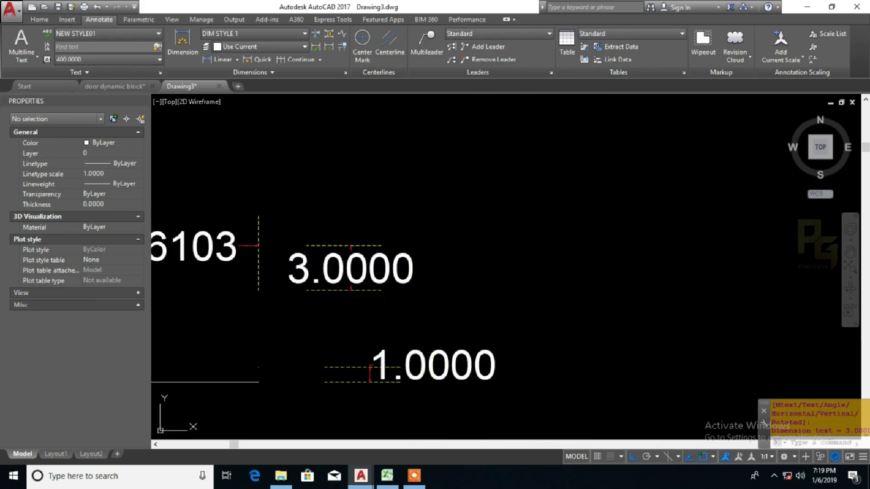
{"action": "type", "text": "d"}
{"action": "key", "text": "Return"}
{"action": "left_click_drag", "start_coordinate": [523, 144], "coordinate": [735, 94]}
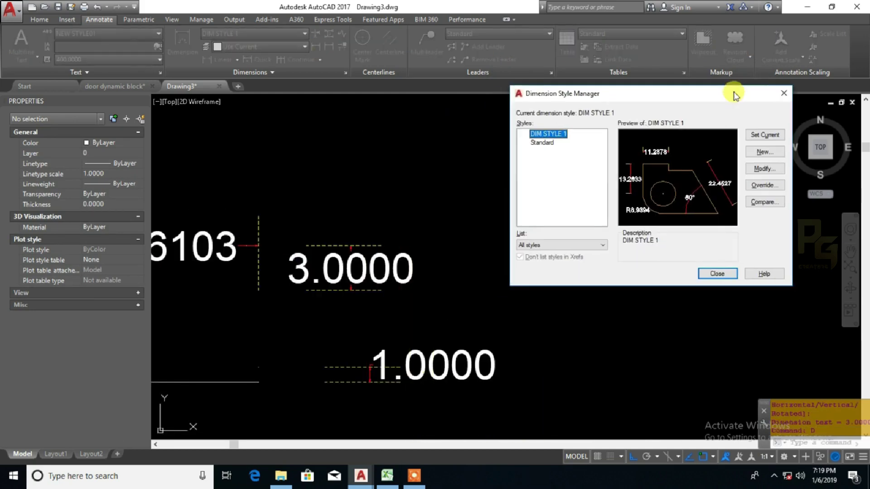
{"action": "left_click", "coordinate": [767, 168]}
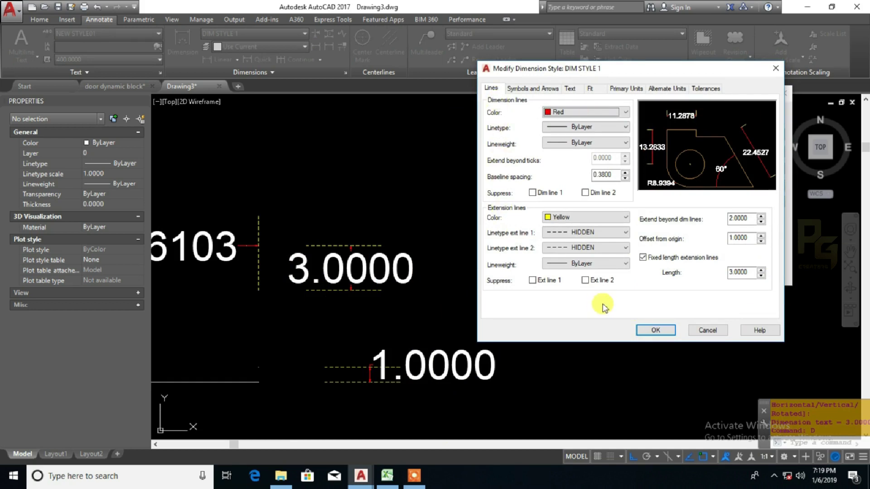
{"action": "left_click", "coordinate": [530, 90]}
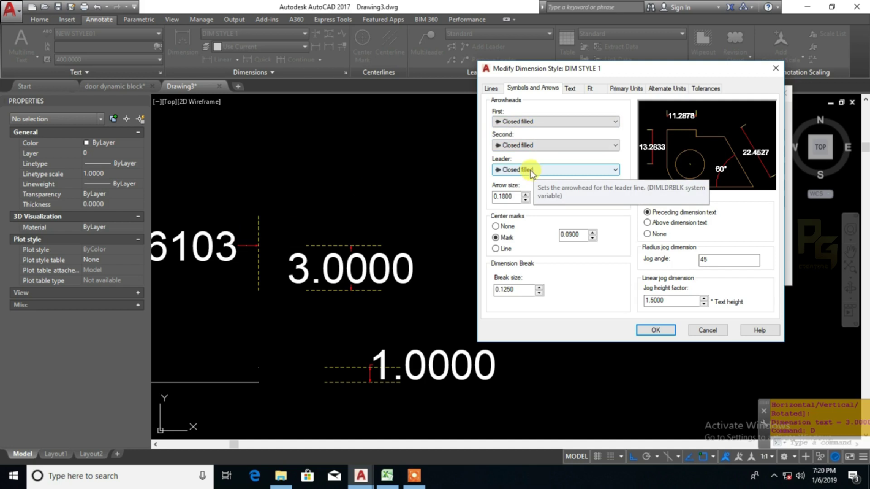
{"action": "left_click", "coordinate": [532, 123]}
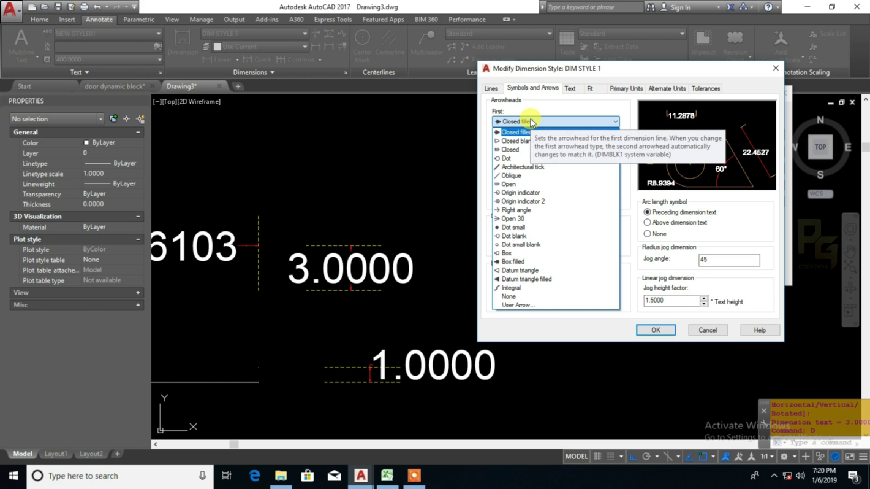
{"action": "left_click", "coordinate": [521, 193]}
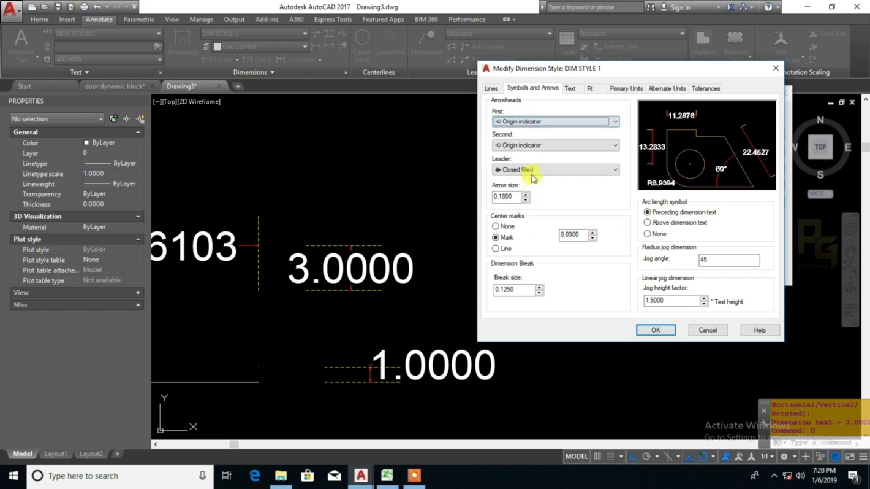
{"action": "left_click", "coordinate": [531, 146]}
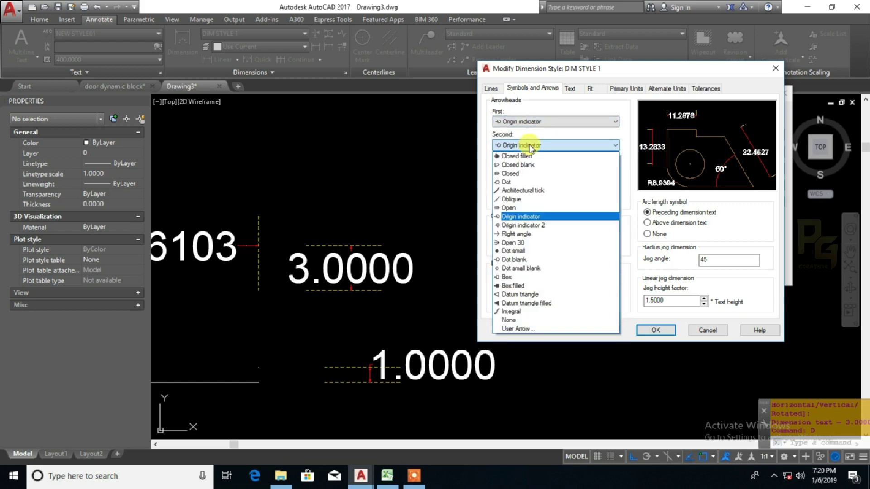
{"action": "left_click", "coordinate": [522, 154]}
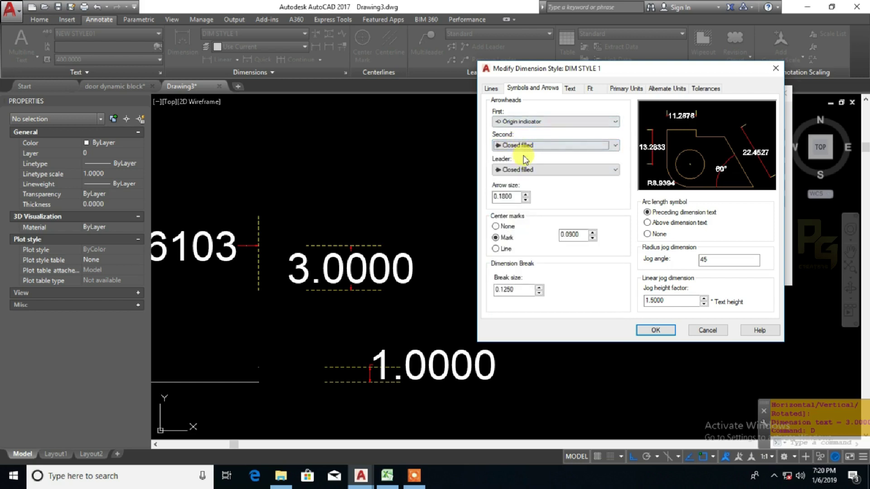
Set the arrow size to 2.5 and use the Mark type of center mark with a size of 1
{"action": "double_click", "coordinate": [517, 199]}
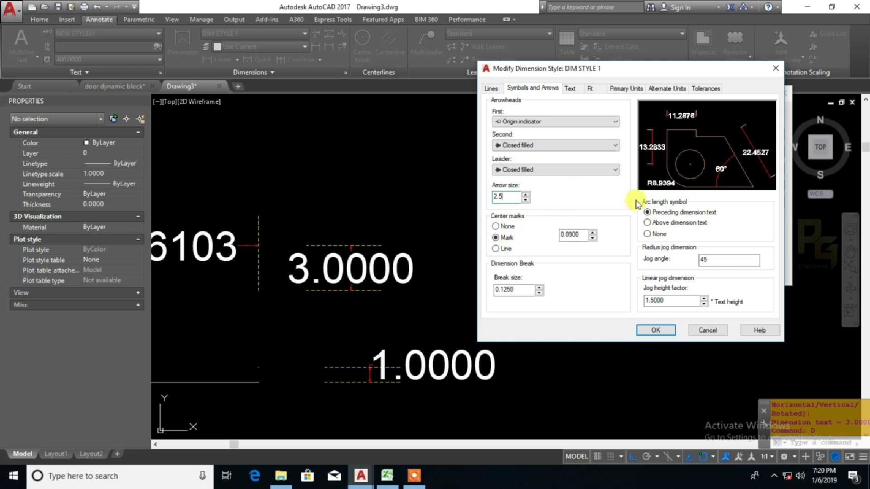
{"action": "double_click", "coordinate": [586, 234]}
{"action": "type", "text": "1"}
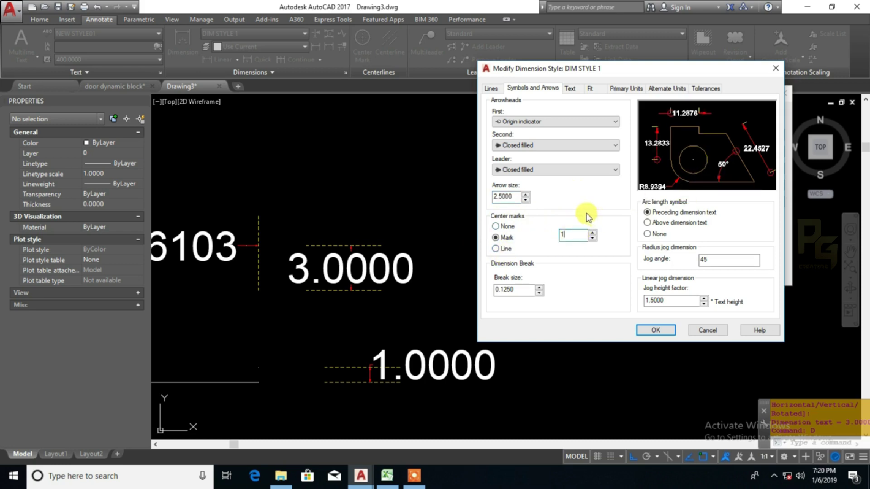
{"action": "left_click", "coordinate": [499, 228]}
{"action": "left_click", "coordinate": [502, 238]}
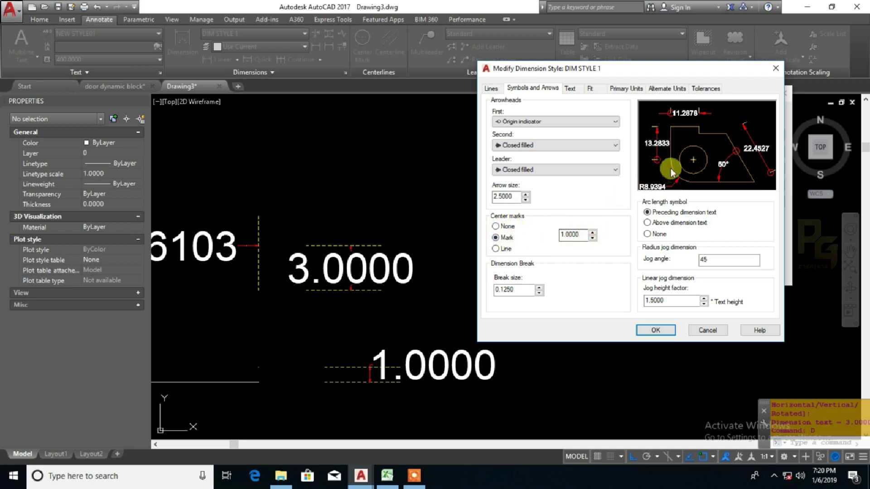
Try a center mark size of 2, keeping the Mark type, and set the size back to 1
{"action": "double_click", "coordinate": [588, 235]}
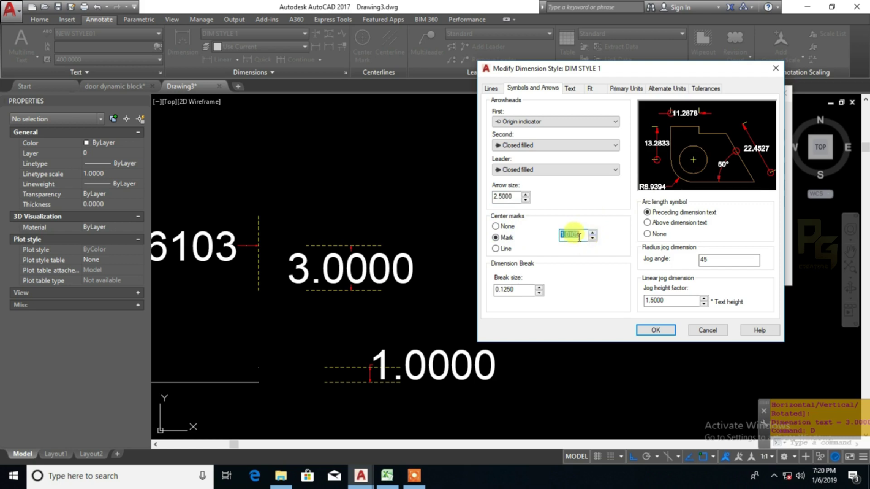
{"action": "left_click", "coordinate": [498, 237]}
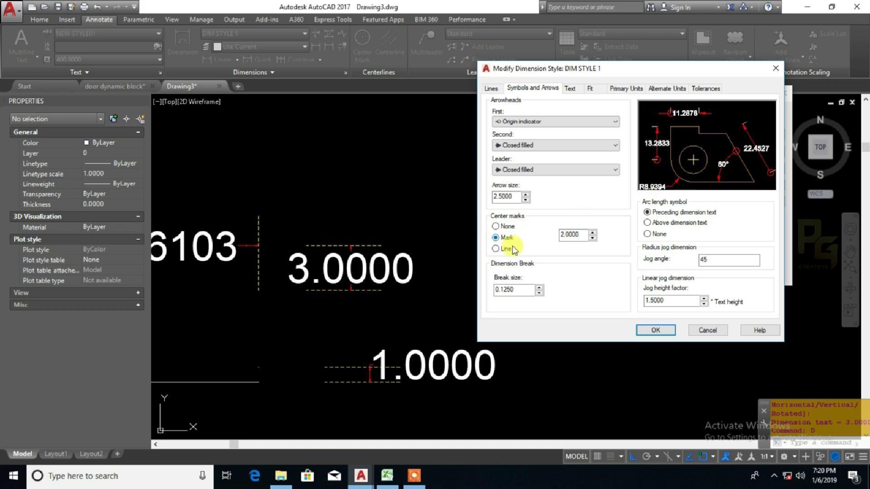
{"action": "left_click", "coordinate": [496, 249]}
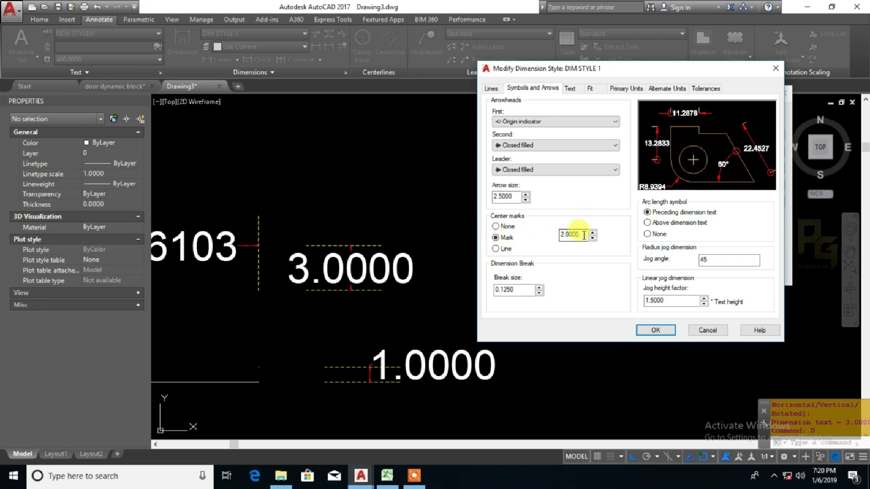
{"action": "left_click_drag", "start_coordinate": [584, 235], "coordinate": [545, 240]}
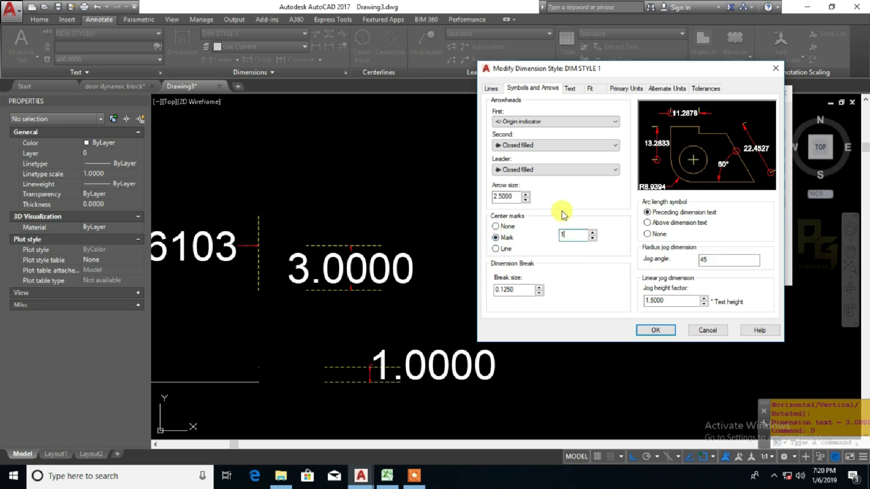
{"action": "type", "text": "1"}
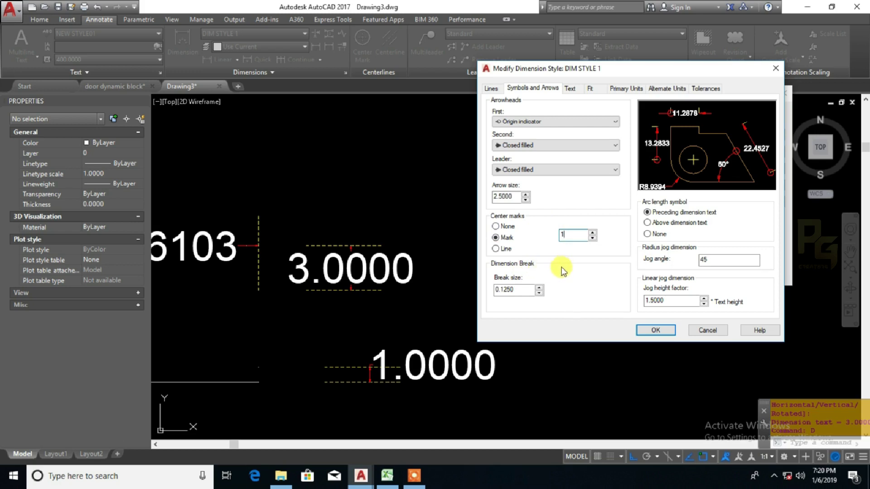
Set the dimension break size to 1, place the arc length symbol above the dimension text, and apply the style changes
{"action": "double_click", "coordinate": [526, 289]}
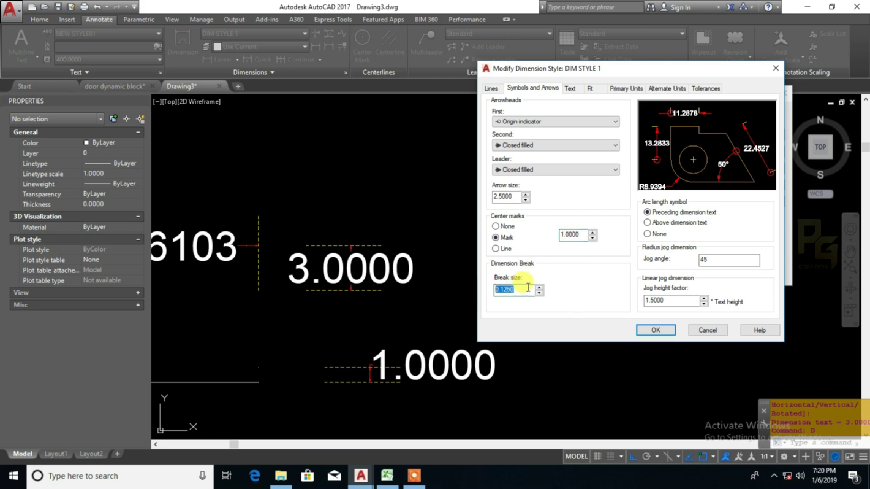
{"action": "type", "text": "1"}
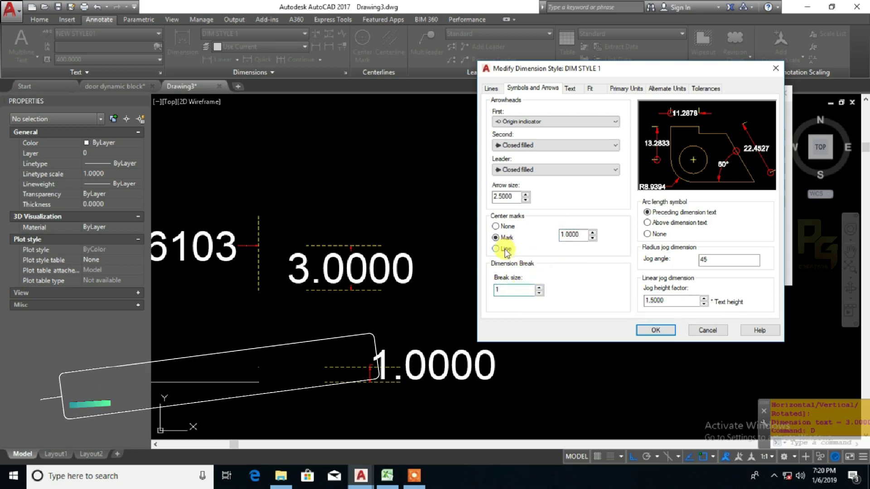
{"action": "left_click", "coordinate": [660, 224]}
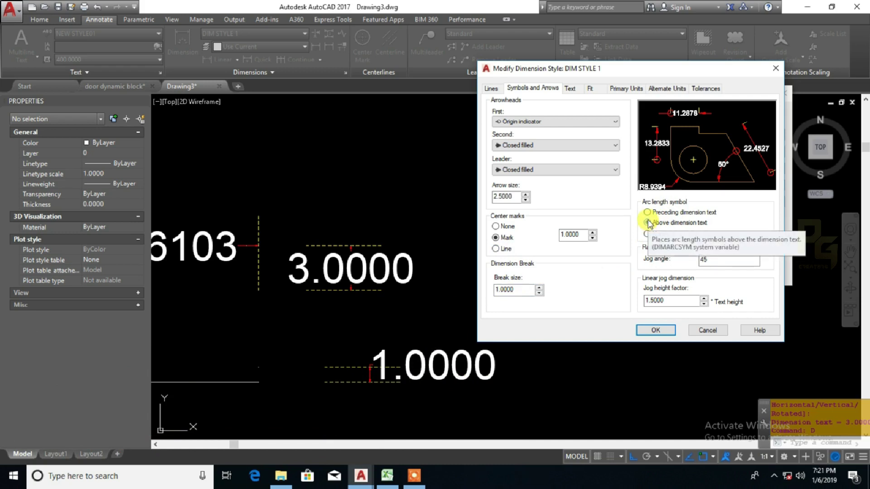
{"action": "left_click", "coordinate": [648, 223]}
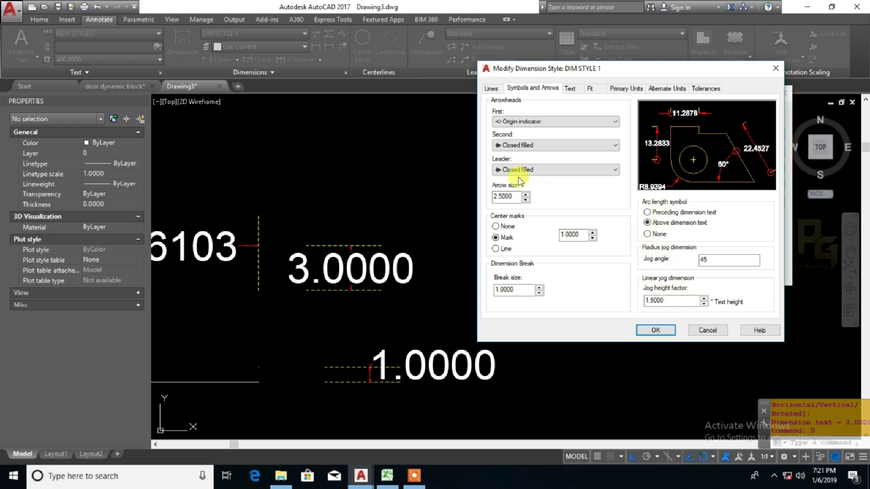
{"action": "left_click", "coordinate": [653, 330]}
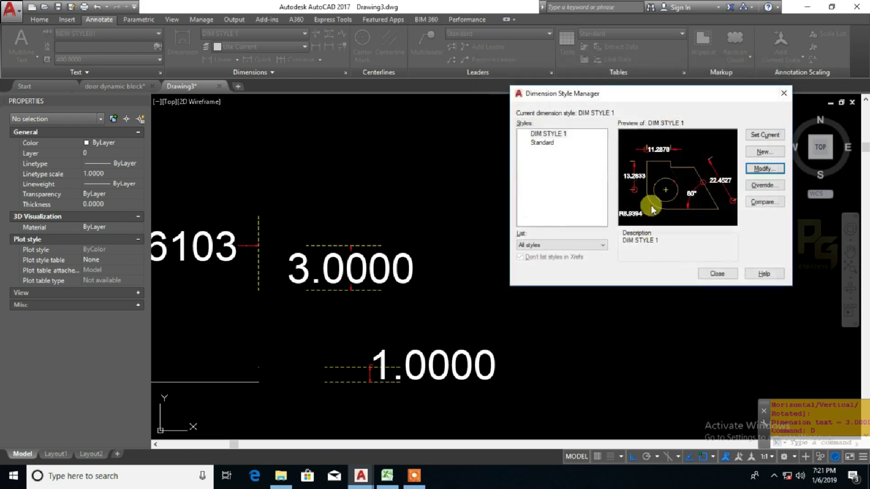
{"action": "left_click", "coordinate": [718, 274]}
Delete the three vertical check dimensions, keeping only the horizontal line and its own dimension
{"action": "mouse_move", "coordinate": [439, 219]}
{"action": "middle_mouse_down"}
{"action": "mouse_move", "coordinate": [572, 188]}
{"action": "mouse_move", "coordinate": [568, 221]}
{"action": "middle_mouse_up"}
{"action": "middle_click_drag", "start_coordinate": [281, 218], "coordinate": [429, 246]}
{"action": "left_click", "coordinate": [388, 146]}
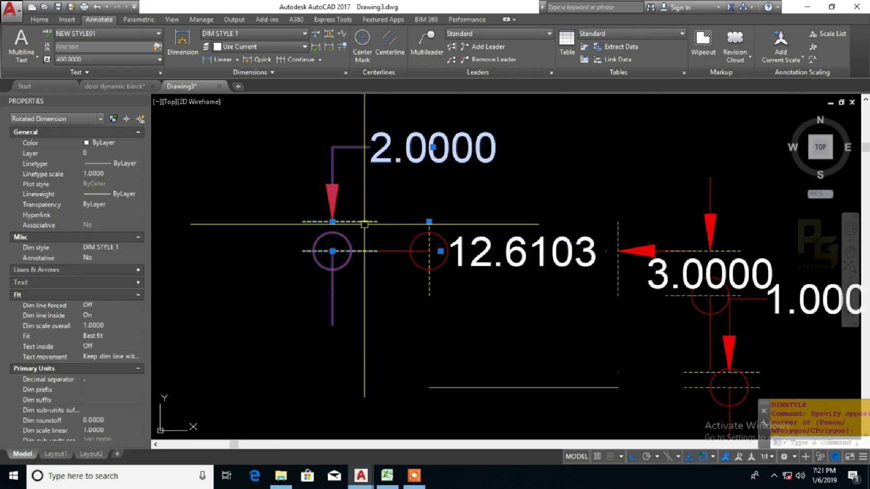
{"action": "key", "text": "Delete"}
{"action": "left_click", "coordinate": [727, 370]}
{"action": "key", "text": "Delete"}
{"action": "mouse_move", "coordinate": [742, 320]}
{"action": "middle_mouse_down"}
{"action": "mouse_move", "coordinate": [662, 295]}
{"action": "mouse_move", "coordinate": [608, 295]}
{"action": "mouse_move", "coordinate": [610, 311]}
{"action": "mouse_move", "coordinate": [427, 276]}
{"action": "mouse_move", "coordinate": [430, 259]}
{"action": "middle_mouse_up"}
{"action": "left_click", "coordinate": [657, 268]}
{"action": "key", "text": "Delete"}
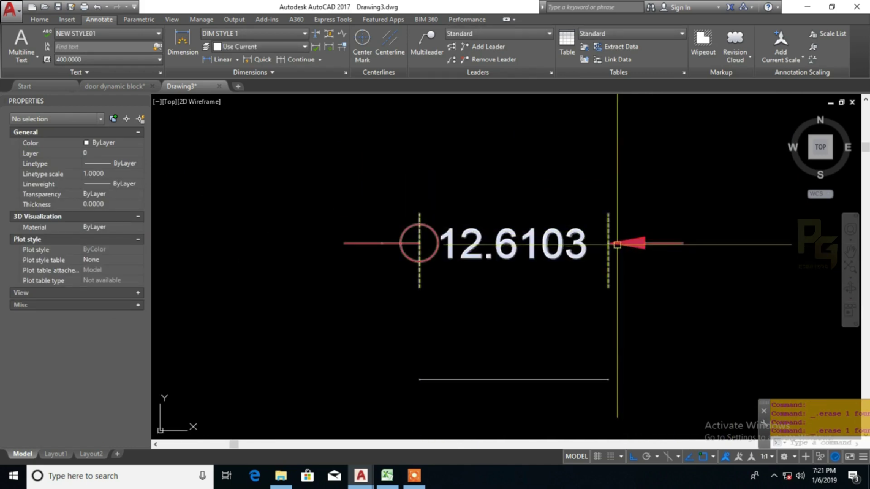
Dimension horizontally the length of the filled arrowhead, placing the dimension above the line's dimension, and select the new dimension
{"action": "type", "text": "dli"}
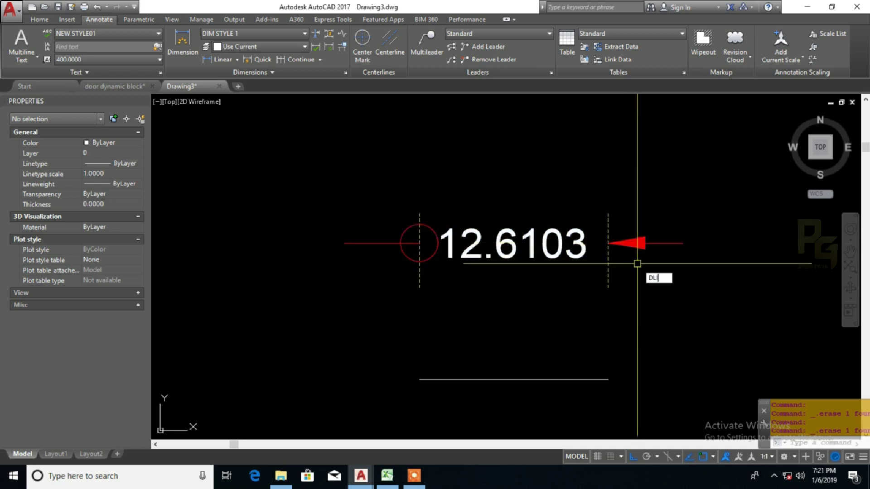
{"action": "key", "text": "Return"}
{"action": "left_click", "coordinate": [648, 249]}
{"action": "left_click", "coordinate": [610, 243]}
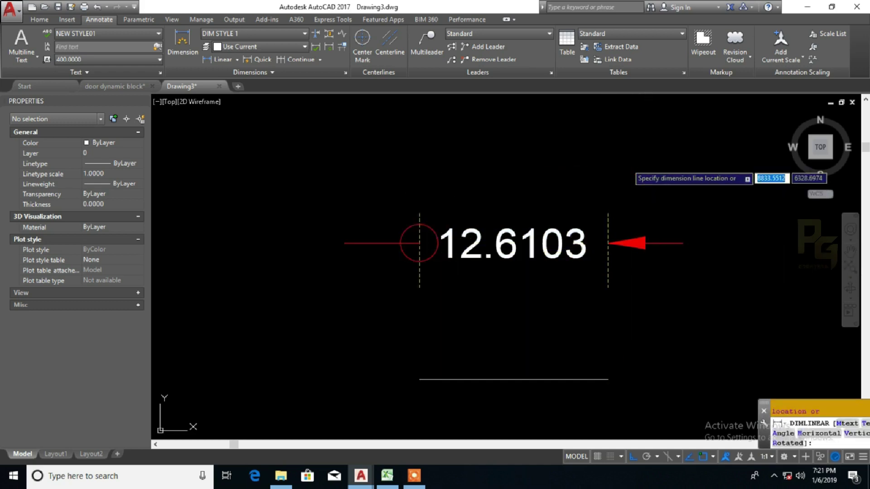
{"action": "left_click", "coordinate": [607, 164]}
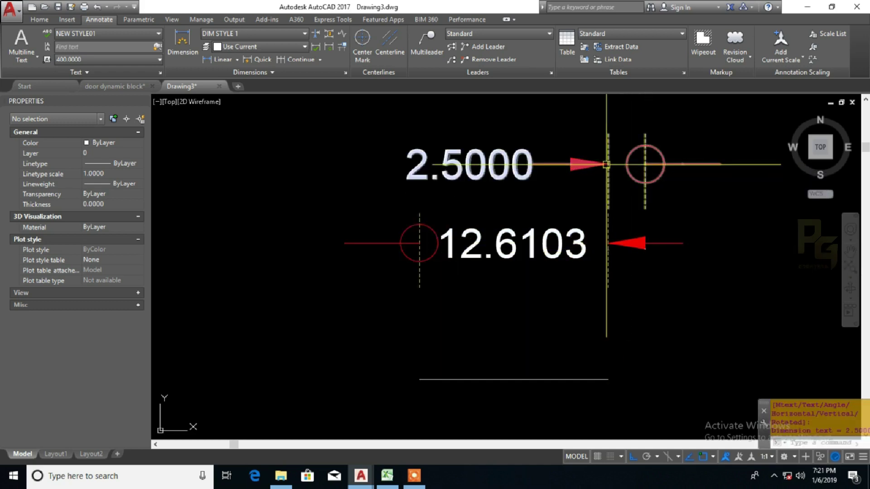
{"action": "left_click", "coordinate": [543, 164]}
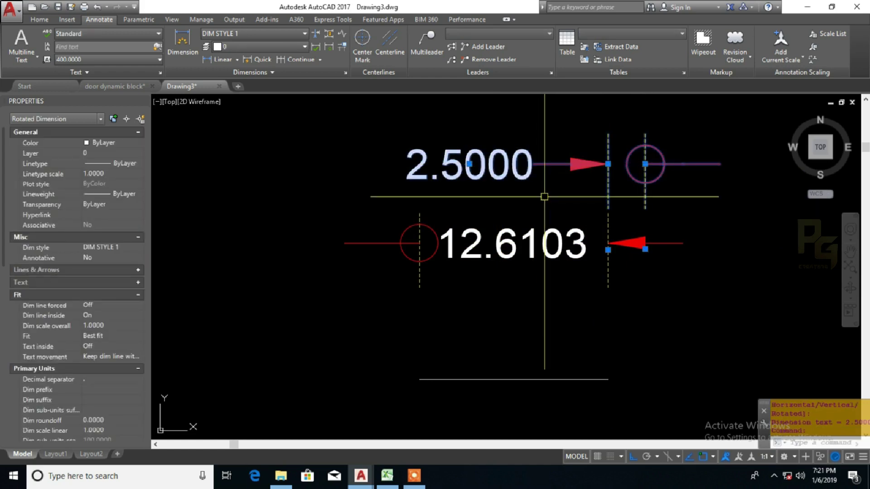
Delete the check dimension that measures the filled arrowhead's length
{"action": "key", "text": "Escape"}
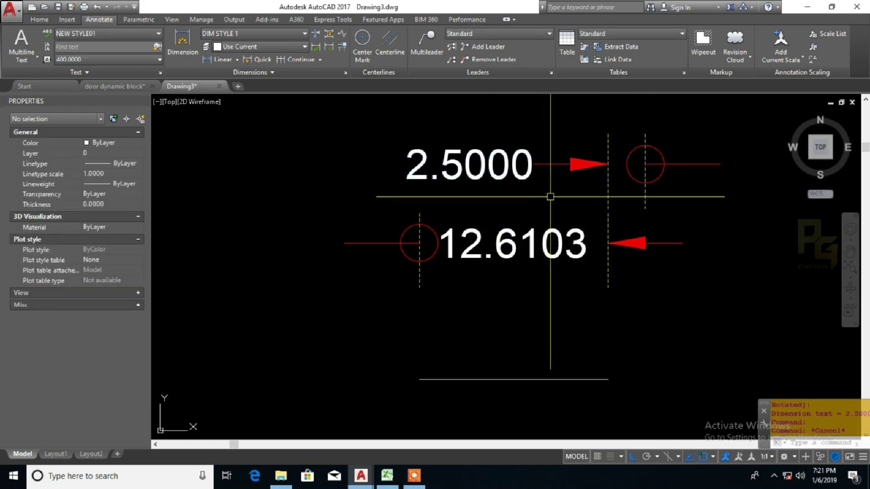
{"action": "left_click", "coordinate": [586, 175]}
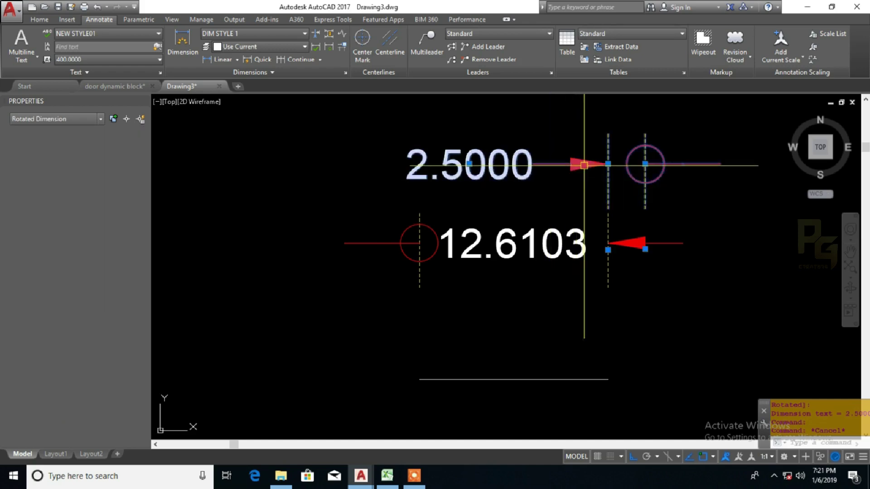
{"action": "key", "text": "Delete"}
Modify DIM STYLE 1 so that its first arrowhead is Closed filled
{"action": "type", "text": "D"}
{"action": "key", "text": "Return"}
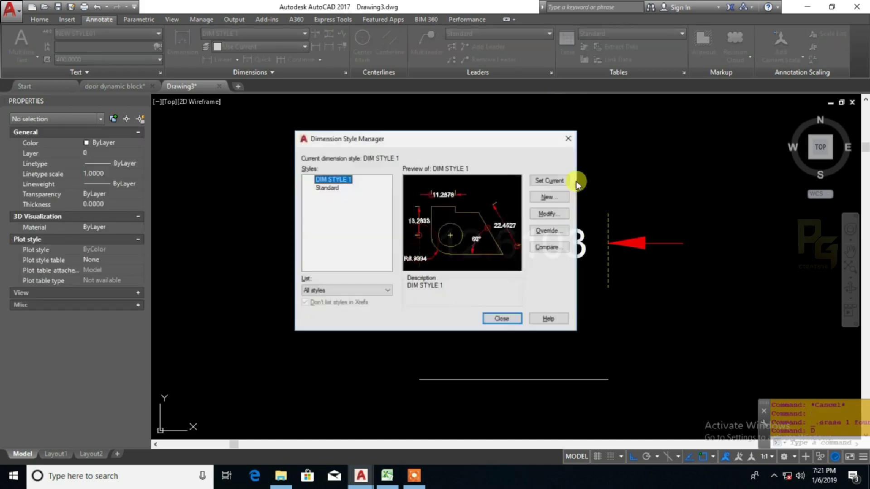
{"action": "left_click", "coordinate": [548, 214]}
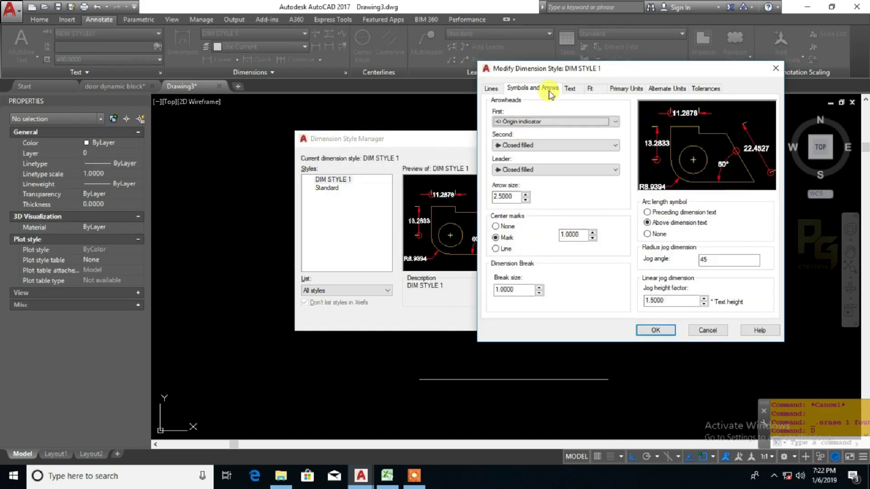
{"action": "left_click", "coordinate": [550, 122]}
{"action": "left_click", "coordinate": [555, 134]}
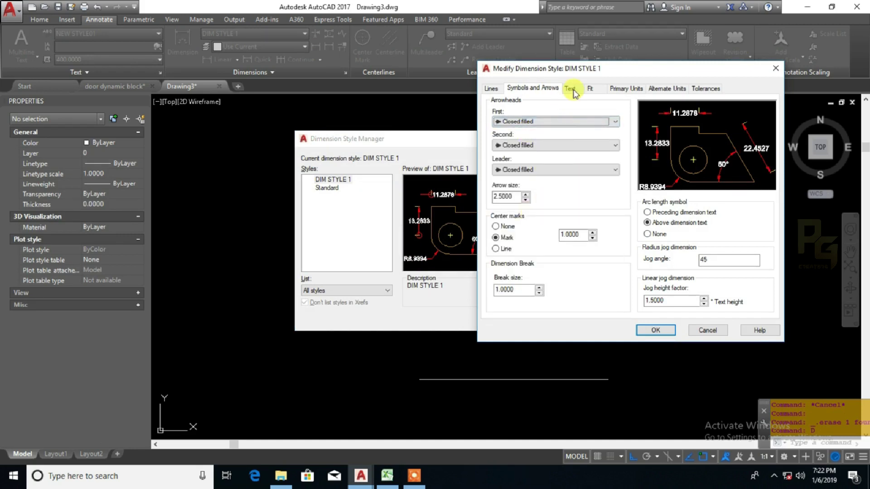
Try the other fit options and arrow suppression in the style's fit settings, and return to Either text or arrows (best fit) without suppression
{"action": "left_click", "coordinate": [571, 89]}
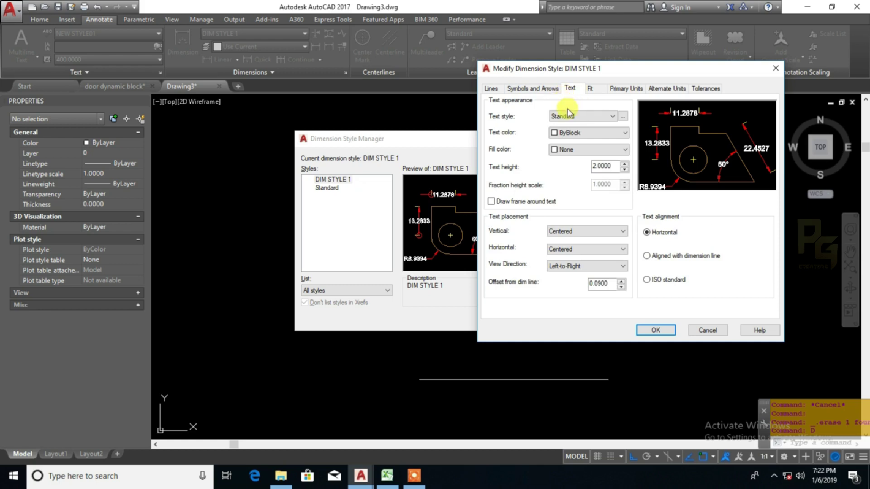
{"action": "left_click", "coordinate": [597, 91]}
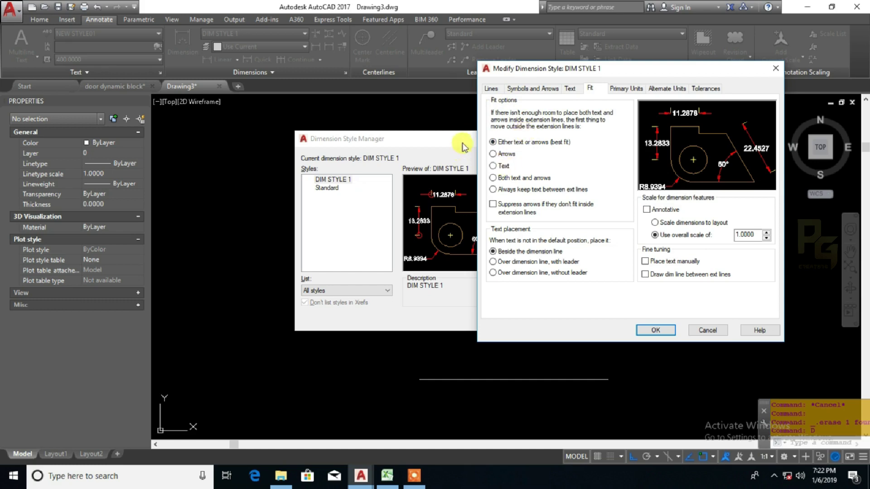
{"action": "left_click", "coordinate": [496, 156]}
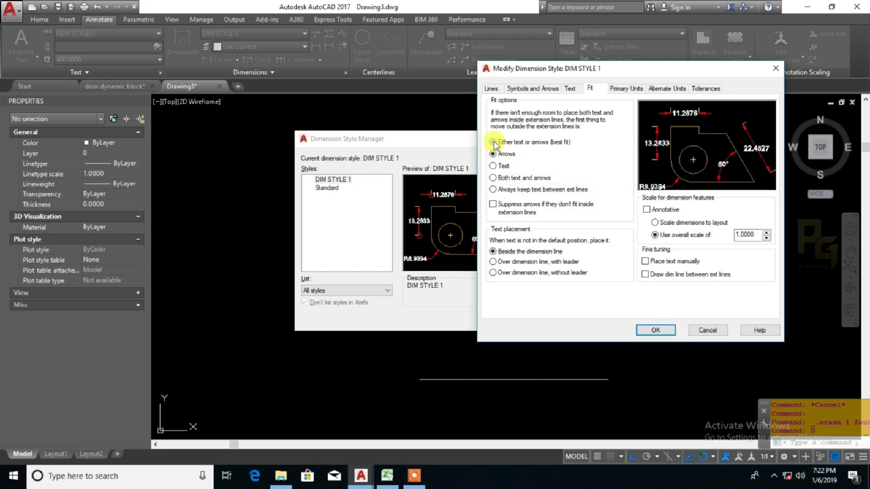
{"action": "left_click", "coordinate": [494, 154]}
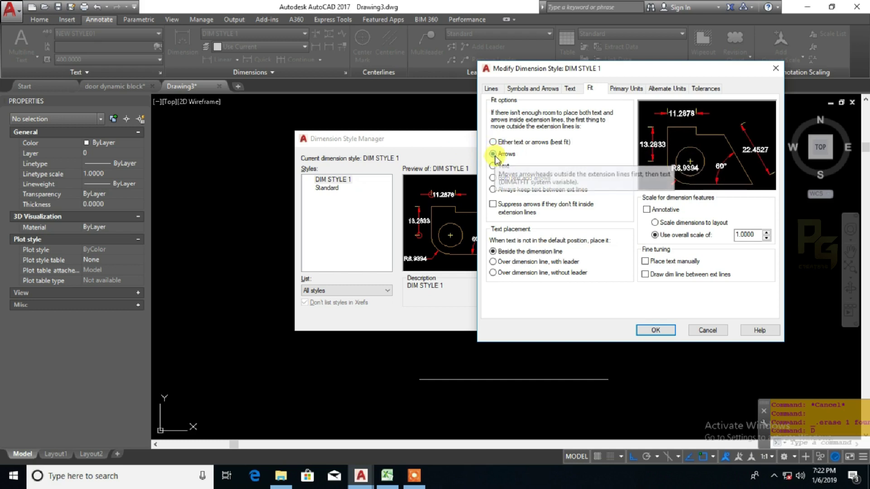
{"action": "left_click", "coordinate": [493, 166]}
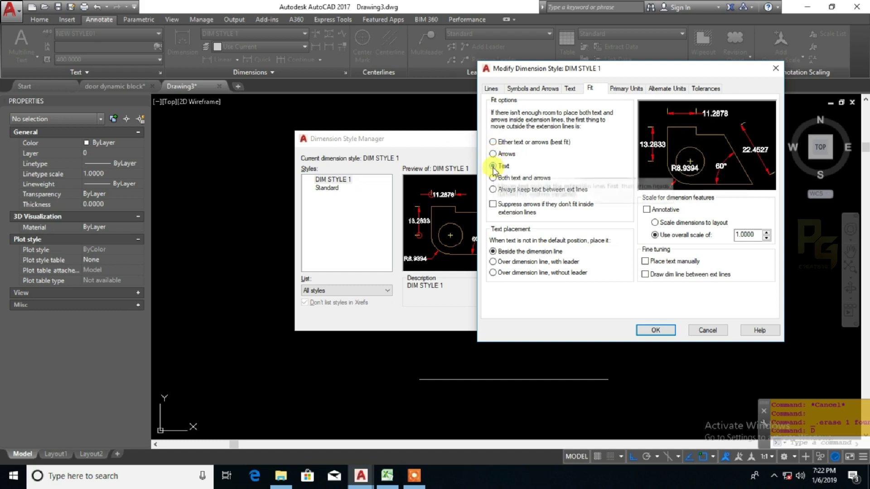
{"action": "left_click", "coordinate": [494, 178]}
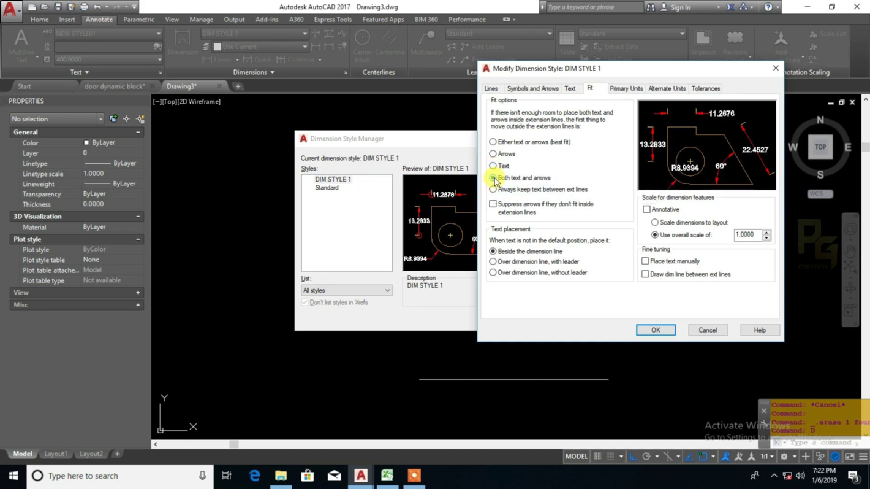
{"action": "left_click", "coordinate": [493, 190]}
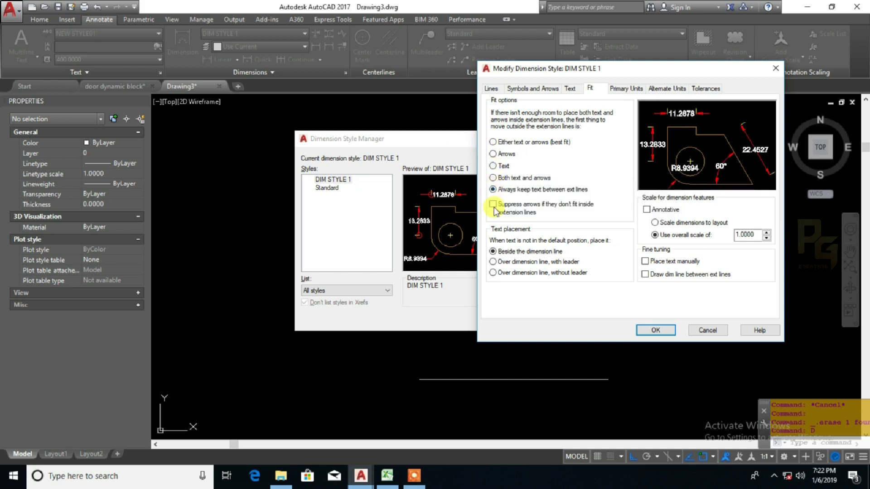
{"action": "left_click", "coordinate": [493, 207]}
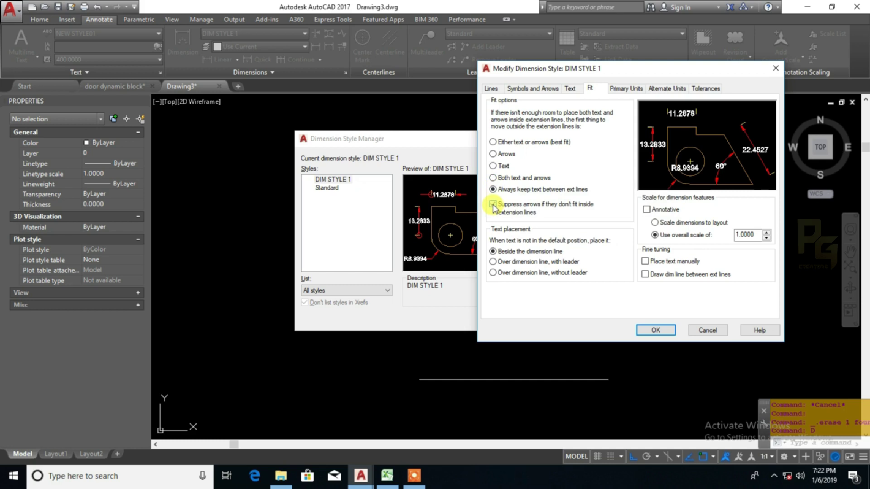
{"action": "left_click", "coordinate": [493, 206]}
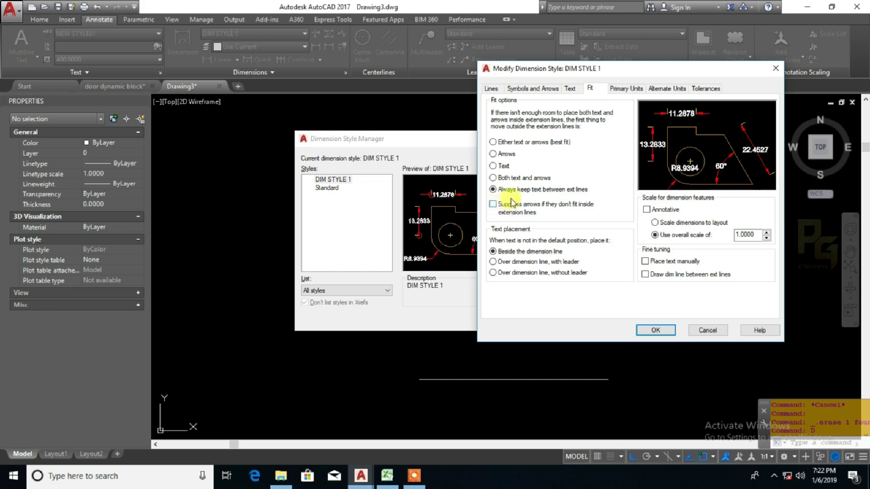
{"action": "left_click", "coordinate": [494, 142]}
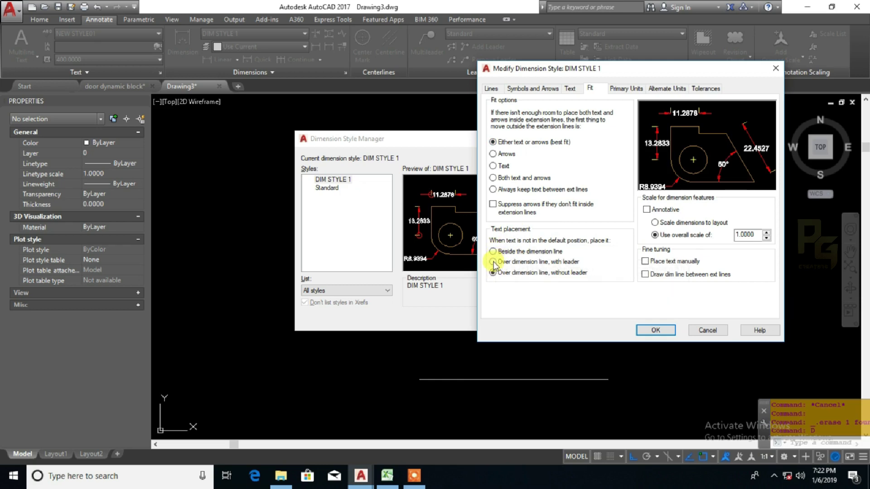
Place text moved from its default position over the dimension line with a leader, and set the overall scale to 5
{"action": "left_click", "coordinate": [495, 262]}
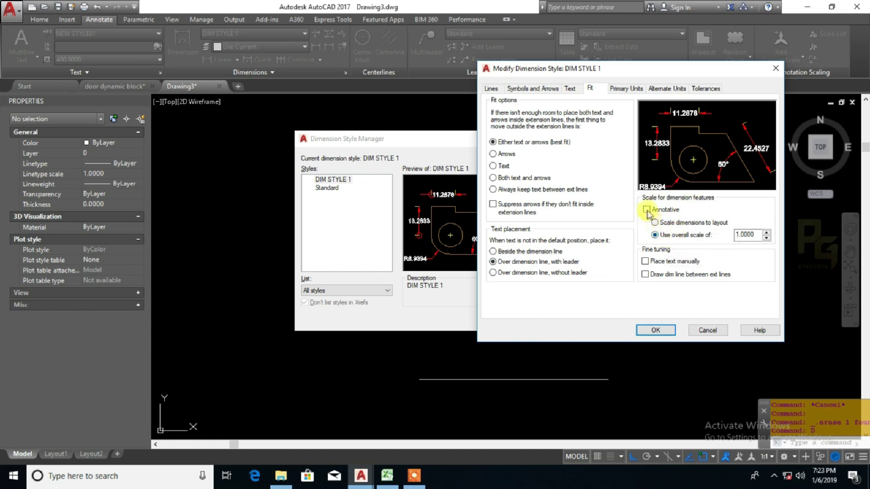
{"action": "double_click", "coordinate": [750, 235]}
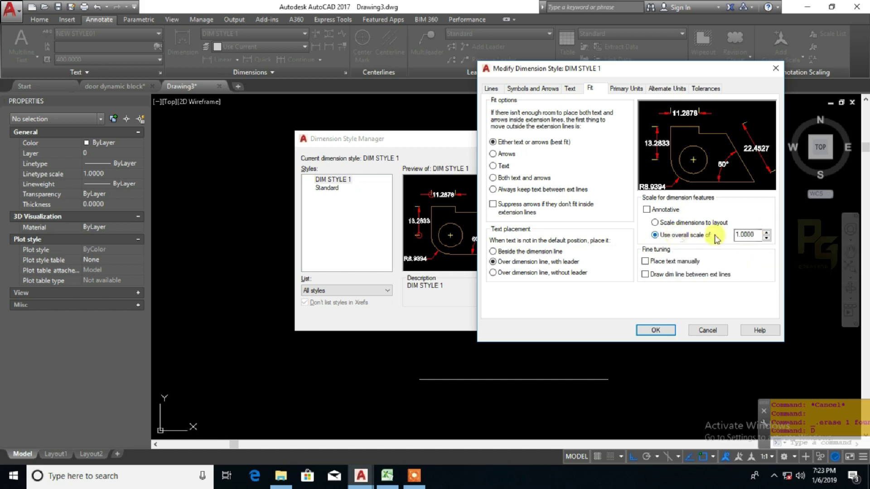
{"action": "left_click_drag", "start_coordinate": [755, 234], "coordinate": [702, 242]}
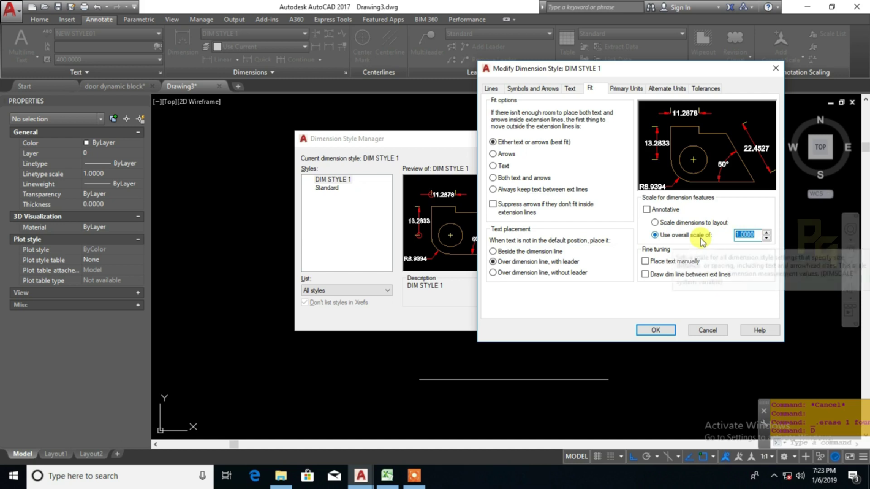
{"action": "type", "text": "5"}
{"action": "key", "text": "BackSpace"}
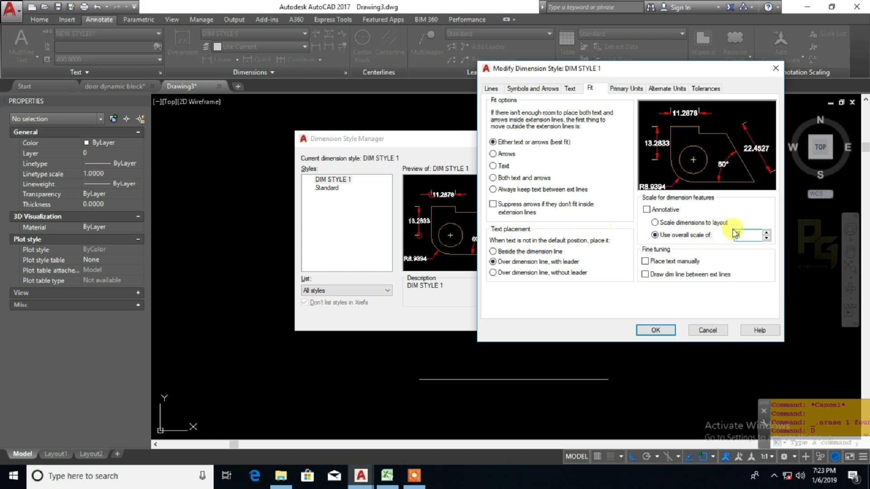
{"action": "type", "text": "5"}
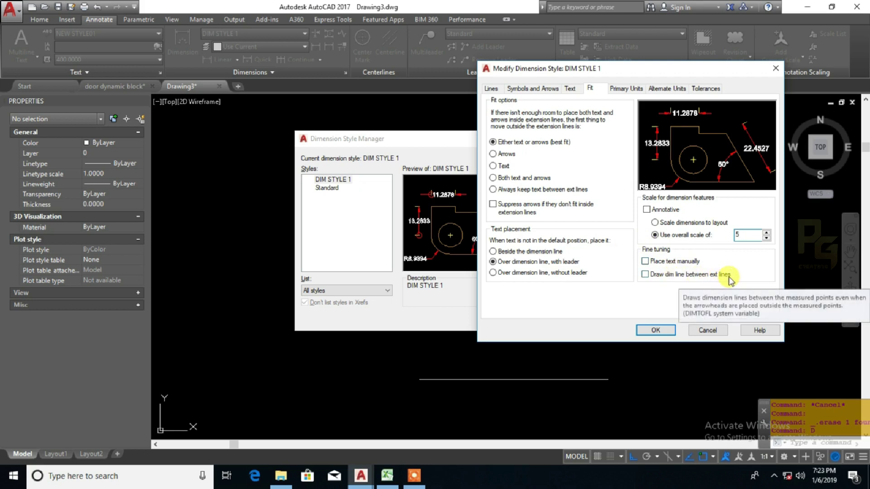
Enable drawing the dimension line between extension lines, and apply the changes to DIM STYLE 1
{"action": "left_click", "coordinate": [645, 274]}
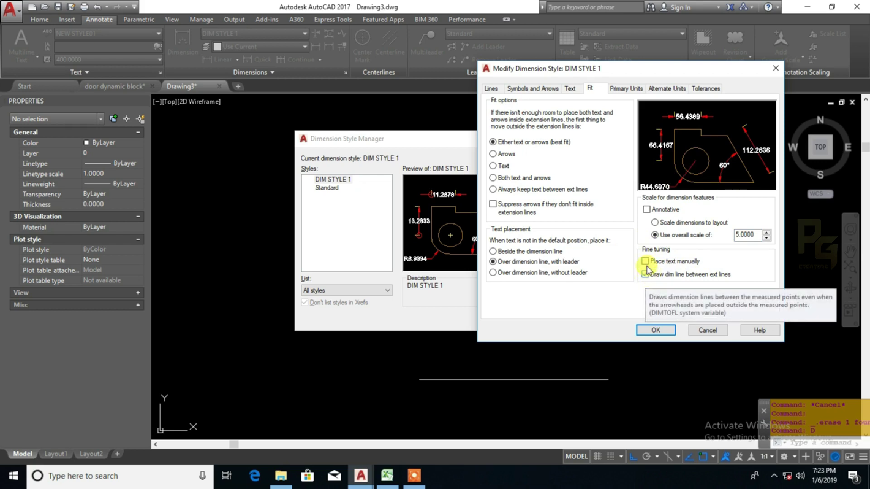
{"action": "left_click", "coordinate": [645, 275]}
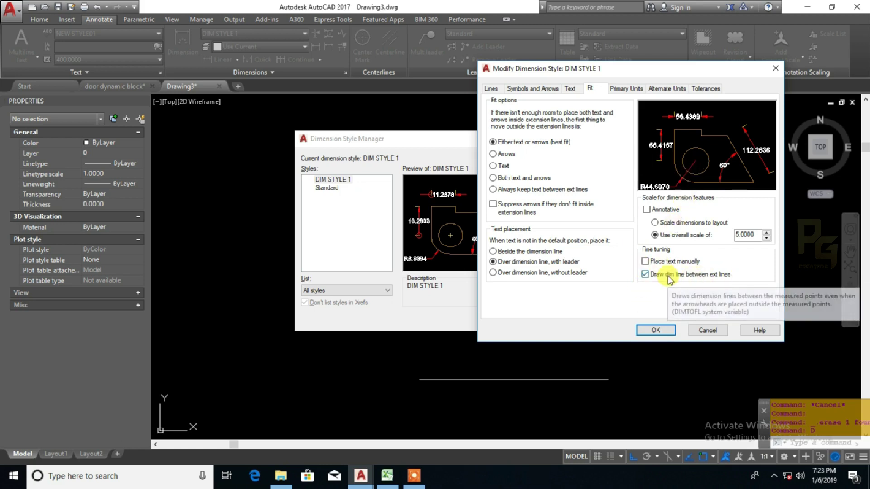
{"action": "left_click", "coordinate": [662, 331]}
{"action": "left_click", "coordinate": [502, 319]}
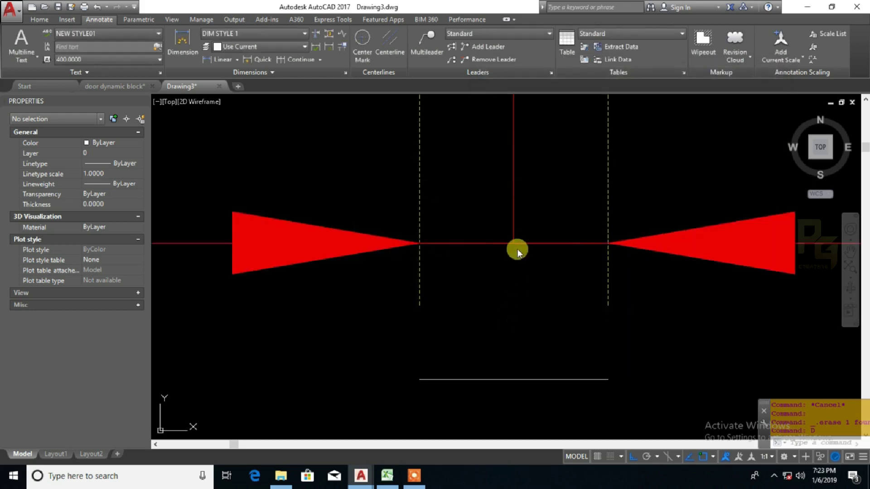
Examine how the short line's dimension looks with the new scale, leader and dimension line settings
{"action": "scroll", "coordinate": [546, 224], "scroll_direction": "down", "scroll_amount": 4}
{"action": "left_click", "coordinate": [547, 230]}
{"action": "middle_click_drag", "start_coordinate": [549, 216], "coordinate": [453, 256]}
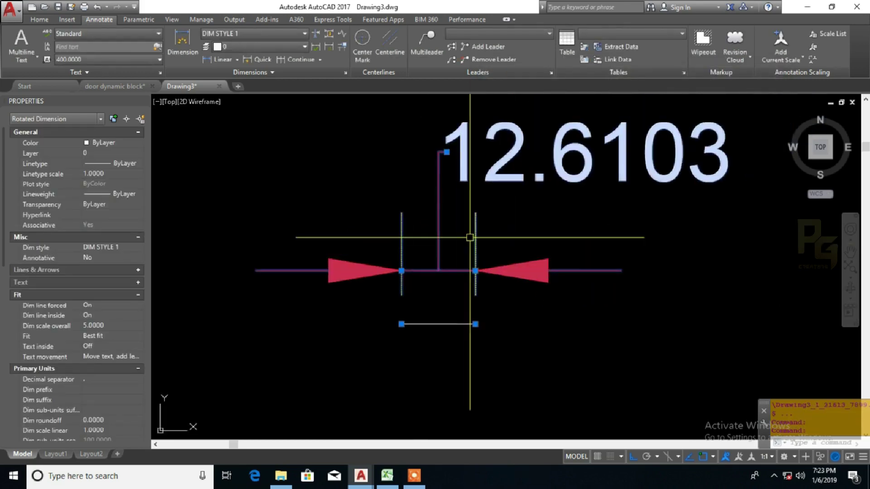
{"action": "scroll", "coordinate": [475, 225], "scroll_direction": "down", "scroll_amount": 2}
{"action": "key", "text": "Escape"}
{"action": "key", "text": "Escape"}
{"action": "left_click", "coordinate": [507, 251]}
{"action": "key", "text": "Escape"}
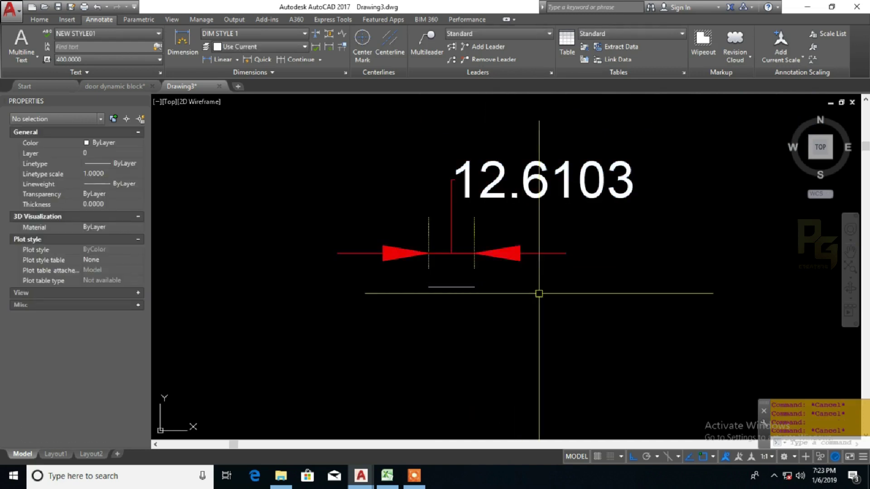
Place a horizontal linear dimension about 119 units long between two free points beside the short line's dimension, and select it
{"action": "middle_click_drag", "start_coordinate": [539, 293], "coordinate": [469, 305]}
{"action": "type", "text": "DIMLI"}
{"action": "key", "text": "Return"}
{"action": "scroll", "coordinate": [501, 301], "scroll_direction": "down", "scroll_amount": 2}
{"action": "left_click", "coordinate": [541, 282]}
{"action": "middle_click_drag", "start_coordinate": [666, 287], "coordinate": [538, 284]}
{"action": "left_click", "coordinate": [688, 279]}
{"action": "left_click", "coordinate": [685, 208]}
{"action": "left_click", "coordinate": [685, 208]}
{"action": "left_click", "coordinate": [68, 295]}
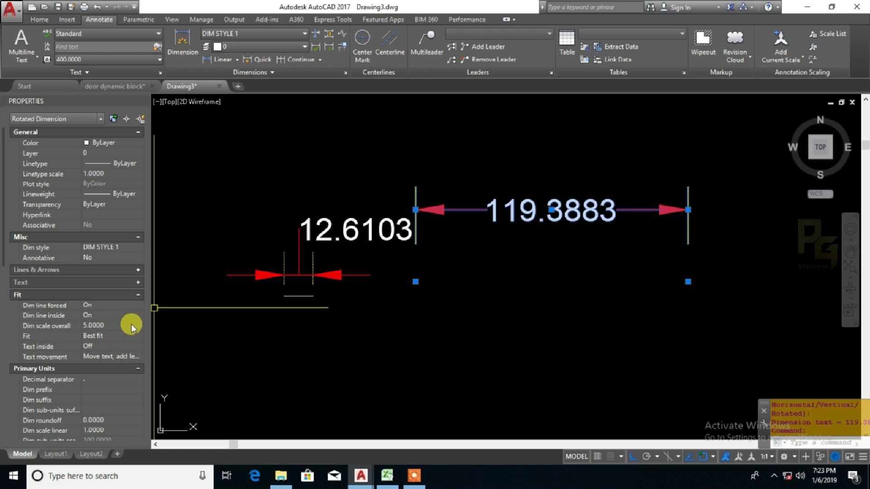
Stretch the dimension line of the long dimension straight up to a higher position, and clear the selection
{"action": "middle_click_drag", "start_coordinate": [442, 253], "coordinate": [451, 280]}
{"action": "left_click", "coordinate": [424, 236]}
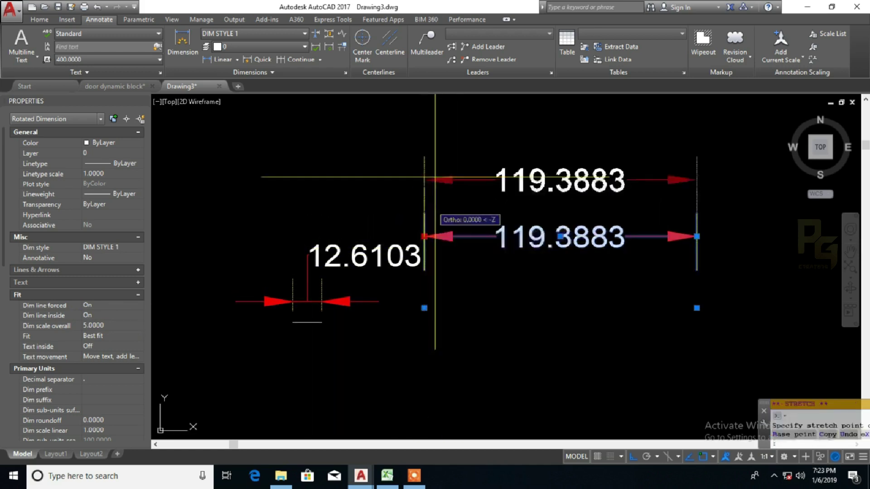
{"action": "left_click", "coordinate": [434, 174]}
{"action": "middle_click_drag", "start_coordinate": [397, 231], "coordinate": [492, 195]}
{"action": "key", "text": "Escape"}
{"action": "key", "text": "Escape"}
Examine the short line's dimension, its leader and the arrows outside its extension lines
{"action": "left_click", "coordinate": [431, 228]}
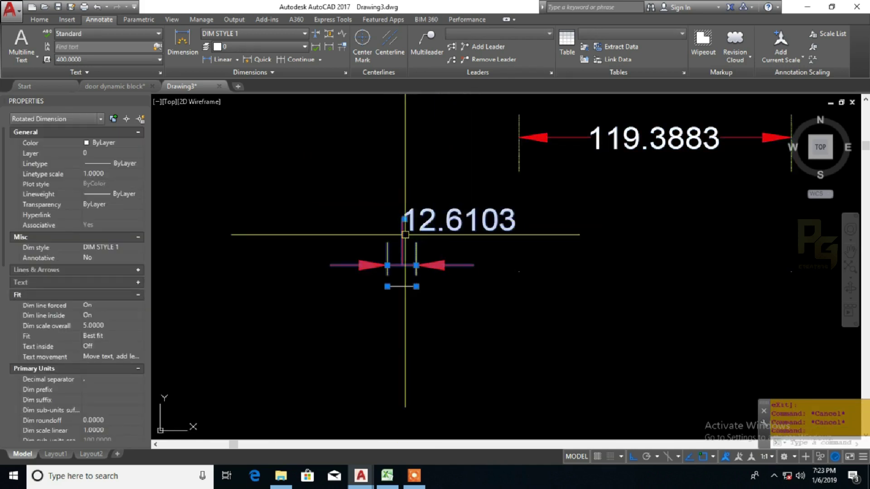
{"action": "scroll", "coordinate": [409, 239], "scroll_direction": "up", "scroll_amount": 2}
{"action": "scroll", "coordinate": [411, 240], "scroll_direction": "down", "scroll_amount": 4}
{"action": "scroll", "coordinate": [408, 261], "scroll_direction": "up", "scroll_amount": 2}
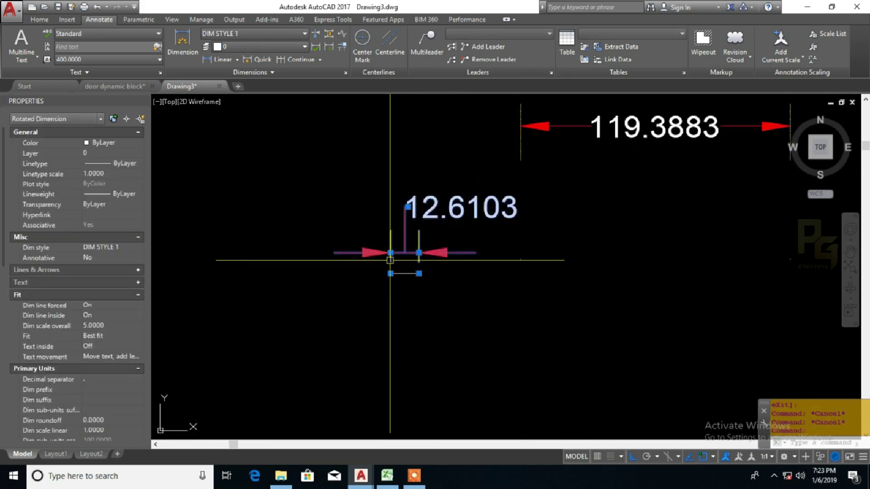
{"action": "scroll", "coordinate": [404, 201], "scroll_direction": "up", "scroll_amount": 2}
{"action": "scroll", "coordinate": [408, 214], "scroll_direction": "down", "scroll_amount": 1}
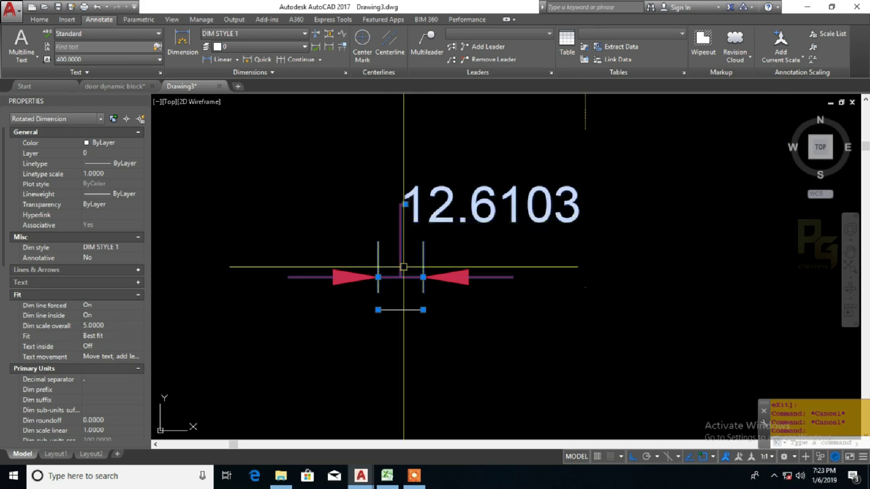
{"action": "scroll", "coordinate": [390, 210], "scroll_direction": "down", "scroll_amount": 1}
{"action": "middle_click_drag", "start_coordinate": [389, 210], "coordinate": [401, 312]}
{"action": "key", "text": "Escape"}
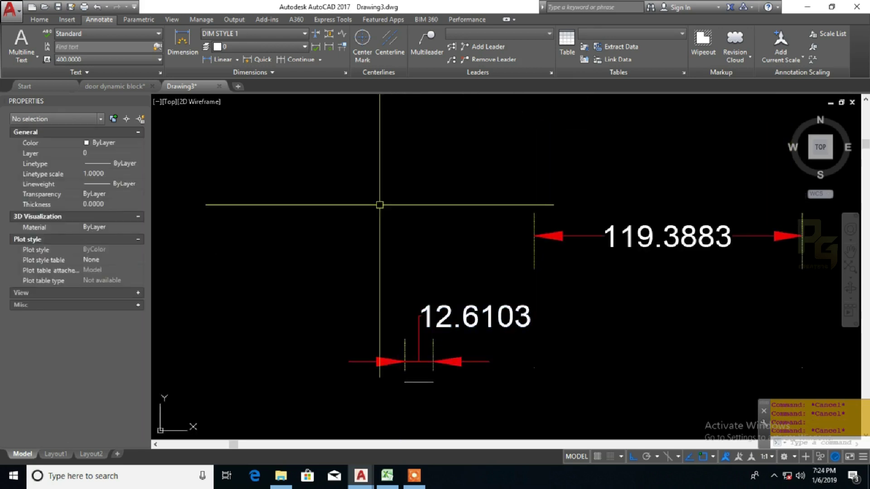
Place a horizontal linear dimension about 52 units long between two free points above the short line's dimension
{"action": "type", "text": "dli"}
{"action": "key", "text": "Return"}
{"action": "left_click", "coordinate": [379, 192]}
{"action": "left_click", "coordinate": [481, 176]}
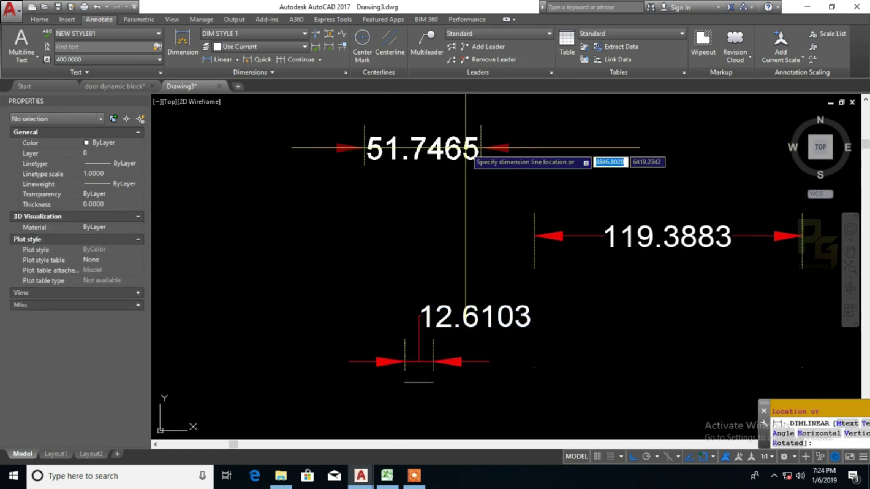
{"action": "left_click", "coordinate": [463, 139]}
{"action": "middle_click_drag", "start_coordinate": [426, 191], "coordinate": [426, 211]}
{"action": "key", "text": "Return"}
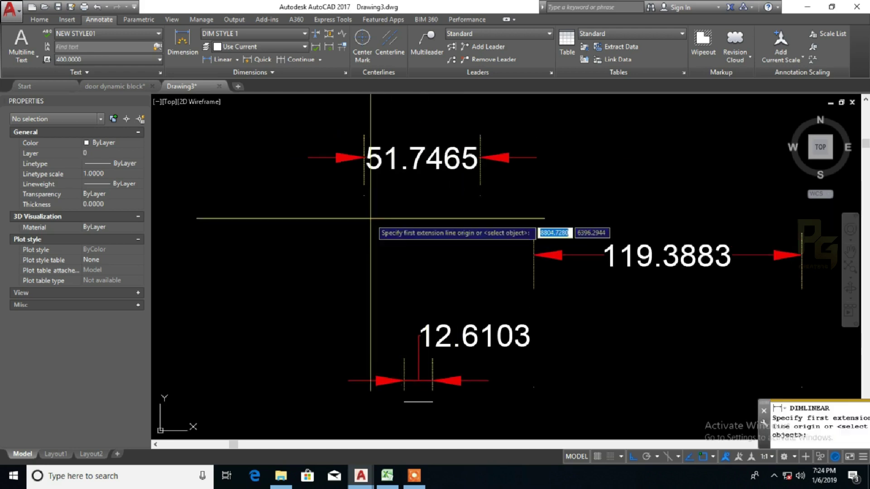
{"action": "left_click", "coordinate": [371, 218]}
{"action": "left_click", "coordinate": [458, 222]}
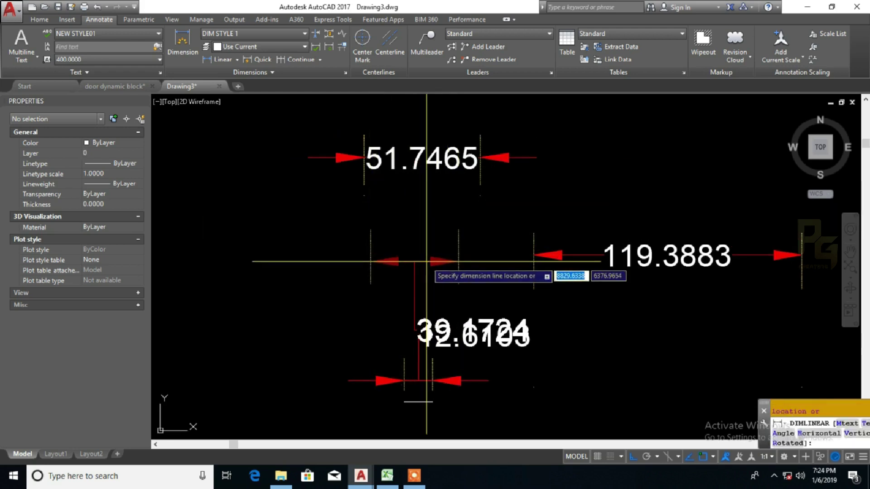
{"action": "key", "text": "Escape"}
Place a horizontal linear dimension about 31 units long between two free points, beside the 52-unit dimension and above the 119-unit one
{"action": "middle_click_drag", "start_coordinate": [408, 210], "coordinate": [258, 296]}
{"action": "key", "text": "Return"}
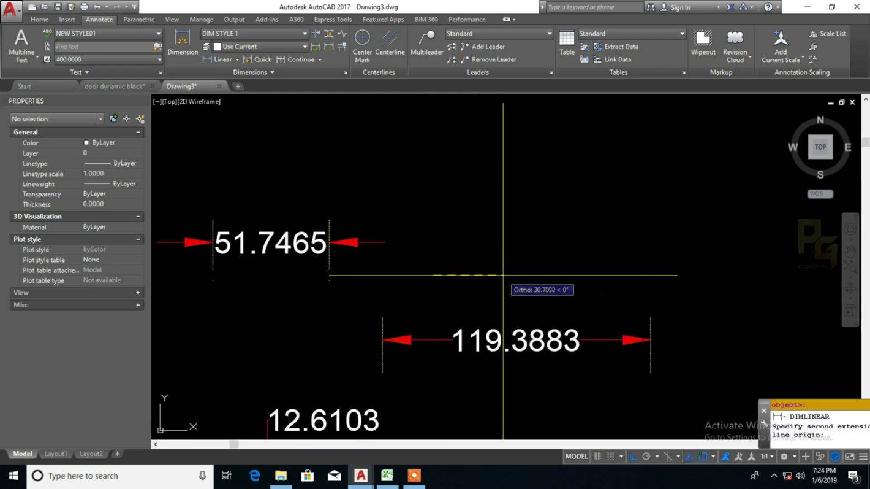
{"action": "left_click", "coordinate": [434, 275]}
{"action": "left_click", "coordinate": [503, 275]}
{"action": "left_click", "coordinate": [476, 232]}
{"action": "scroll", "coordinate": [505, 185], "scroll_direction": "down", "scroll_amount": 2}
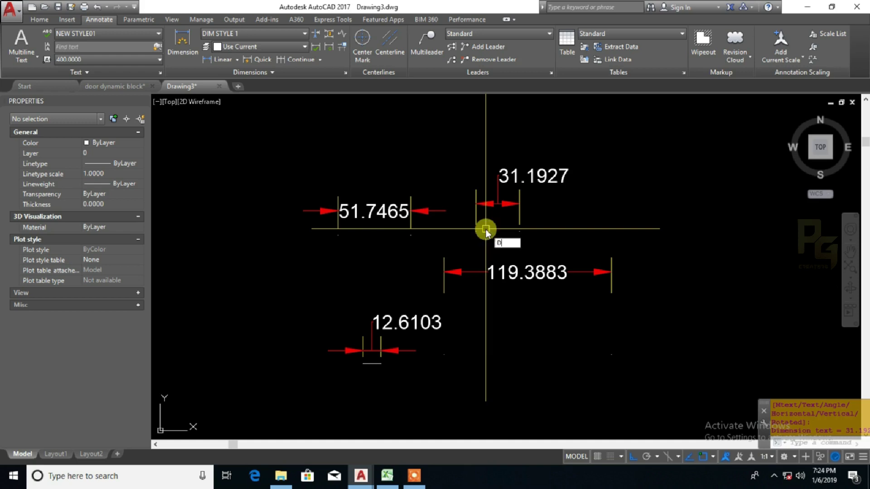
Open dimension style DIM STYLE 1 for modification at its primary units settings
{"action": "key", "text": "Return"}
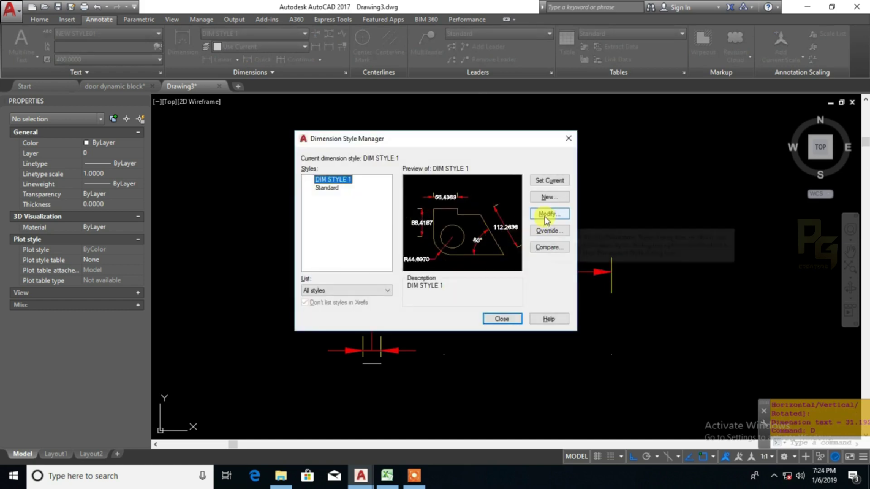
{"action": "left_click", "coordinate": [547, 217]}
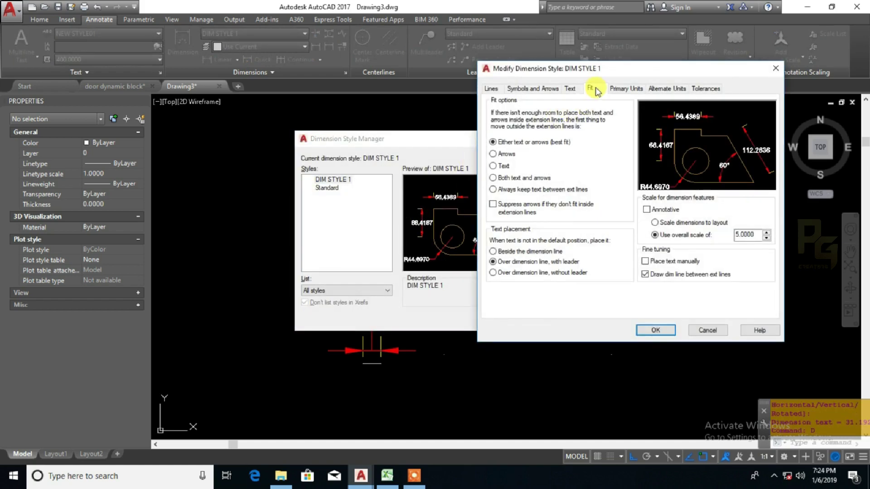
{"action": "left_click", "coordinate": [626, 88]}
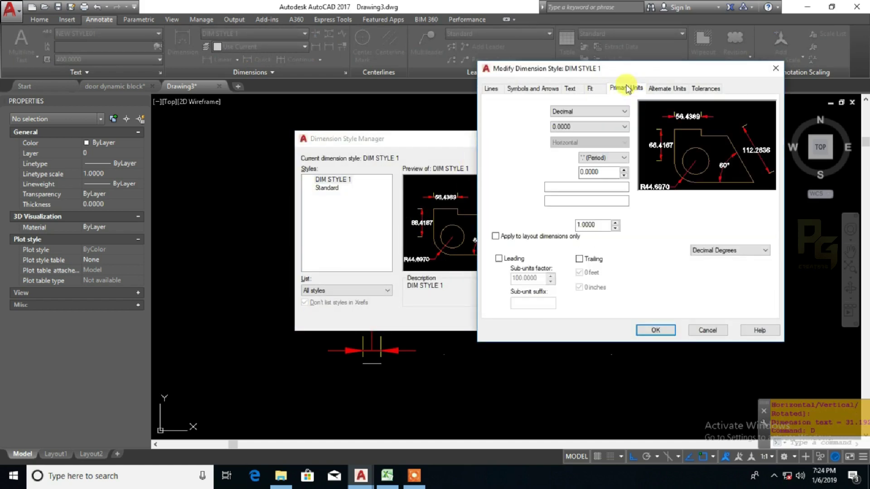
Try the Engineering, Scientific and Architectural unit formats for linear dimensions, and return to Decimal
{"action": "left_click", "coordinate": [594, 113]}
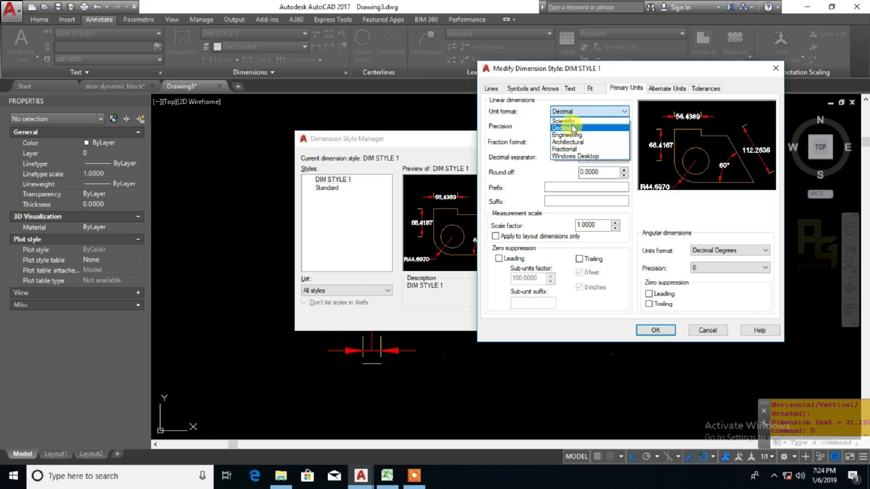
{"action": "left_click", "coordinate": [570, 137]}
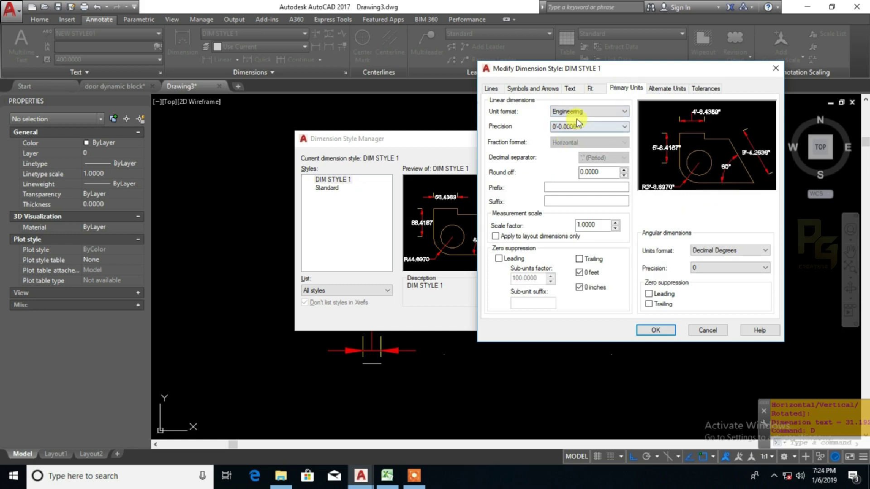
{"action": "left_click", "coordinate": [576, 112]}
{"action": "left_click", "coordinate": [575, 121]}
{"action": "left_click", "coordinate": [576, 112]}
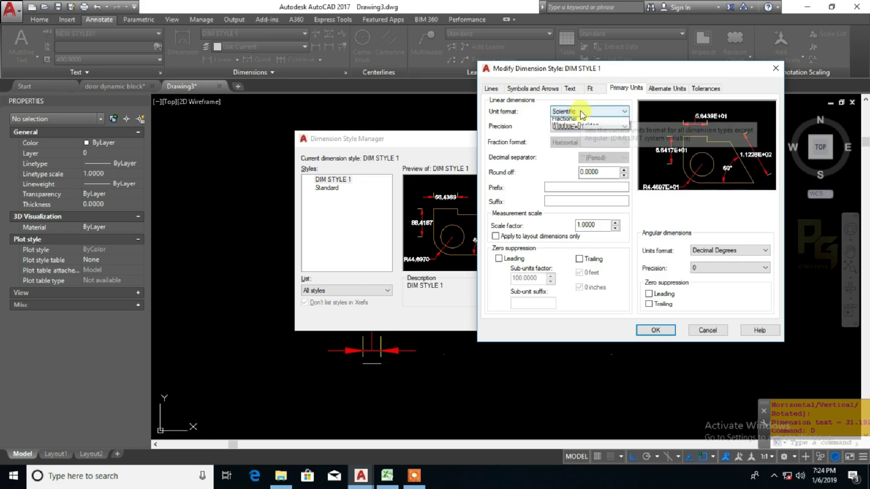
{"action": "left_click", "coordinate": [584, 136]}
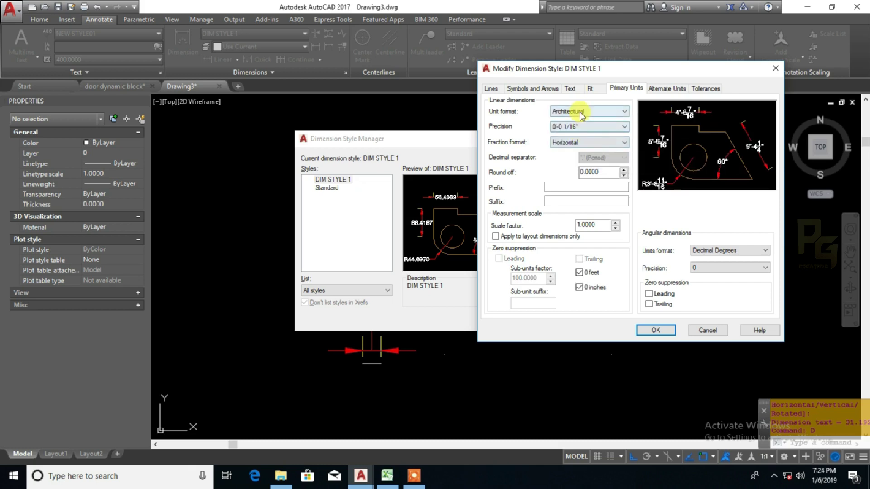
{"action": "left_click", "coordinate": [578, 112]}
{"action": "left_click", "coordinate": [574, 129]}
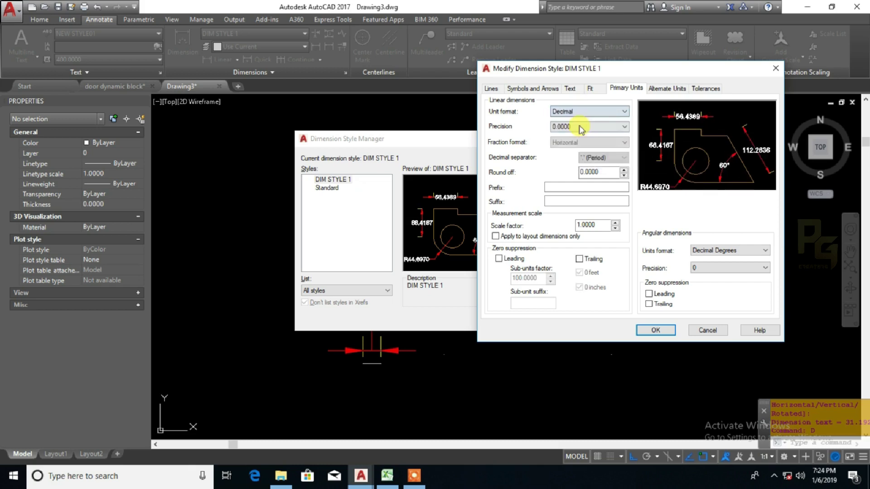
Set the linear dimension precision to 0.0 and keep the period as decimal separator
{"action": "left_click", "coordinate": [578, 127]}
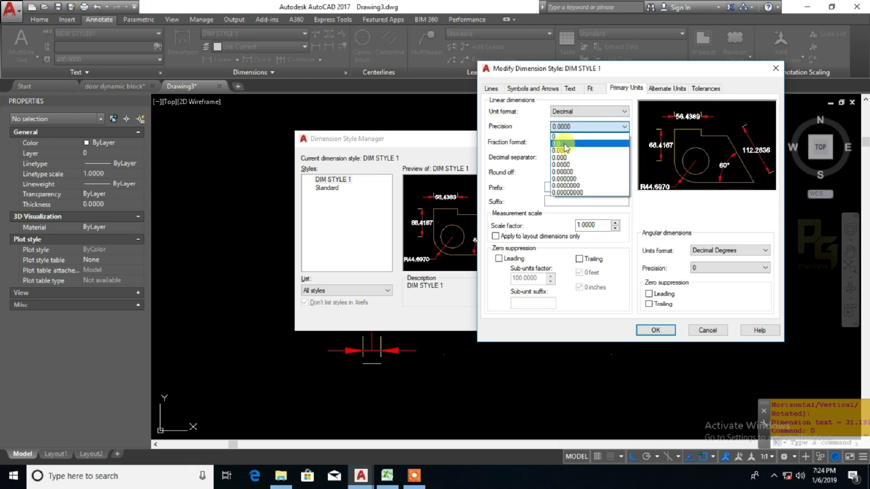
{"action": "left_click", "coordinate": [565, 144]}
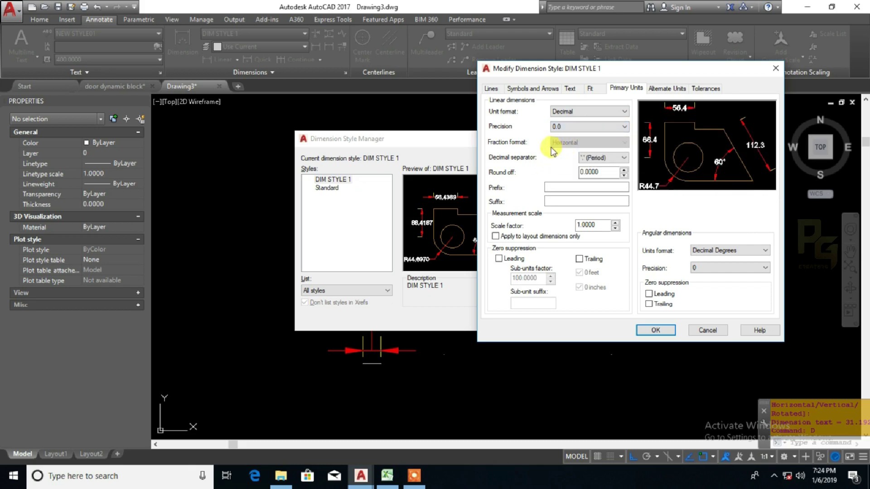
{"action": "left_click", "coordinate": [614, 159]}
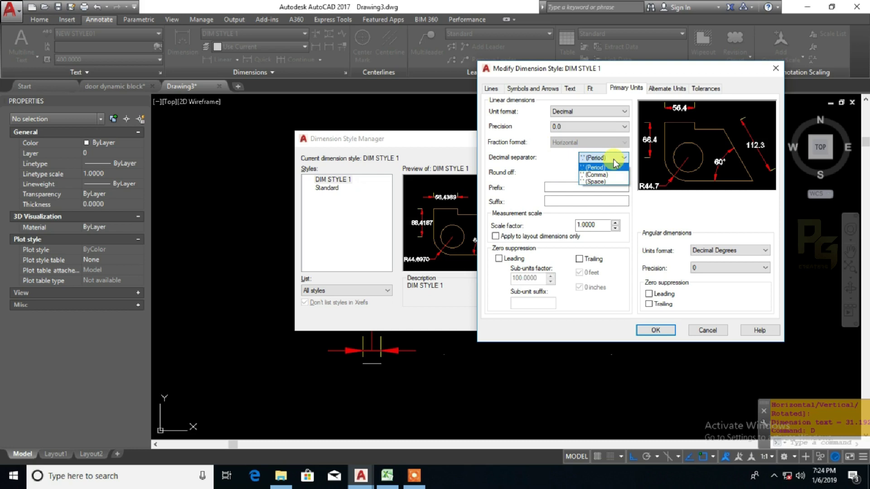
{"action": "left_click", "coordinate": [615, 160]}
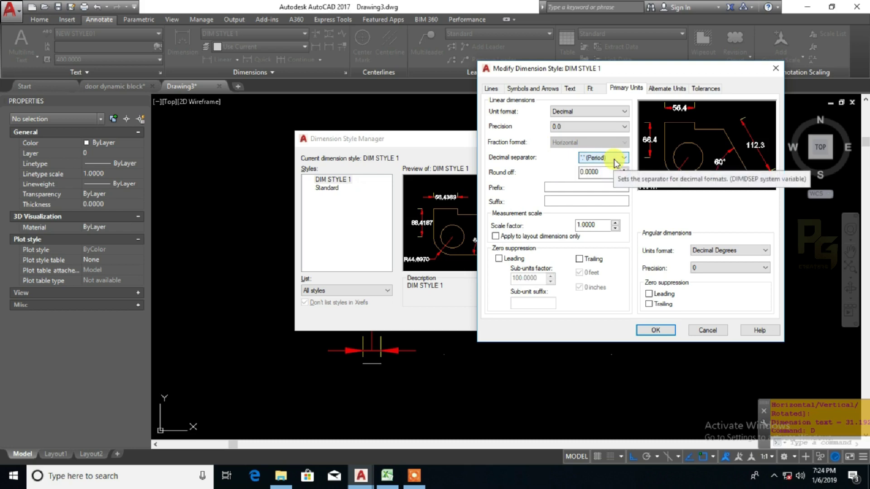
Set the linear dimension round-off to 0.5 and apply it to the preview
{"action": "left_click", "coordinate": [606, 174]}
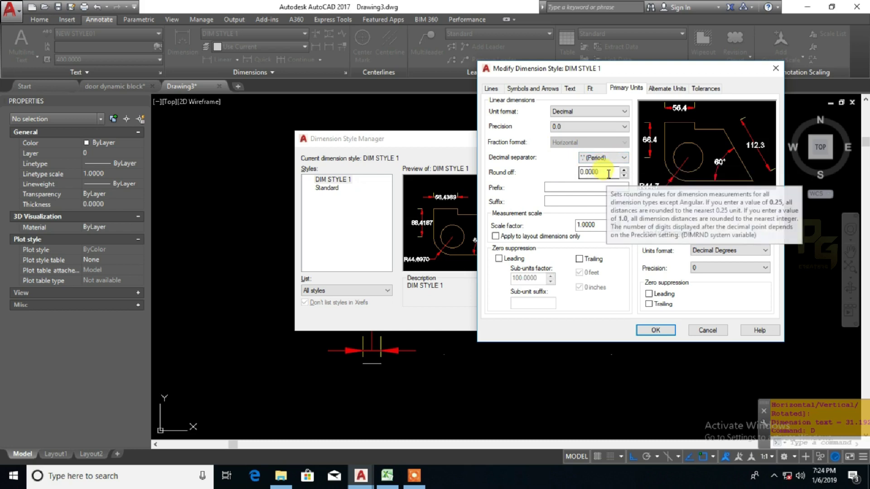
{"action": "double_click", "coordinate": [608, 172]}
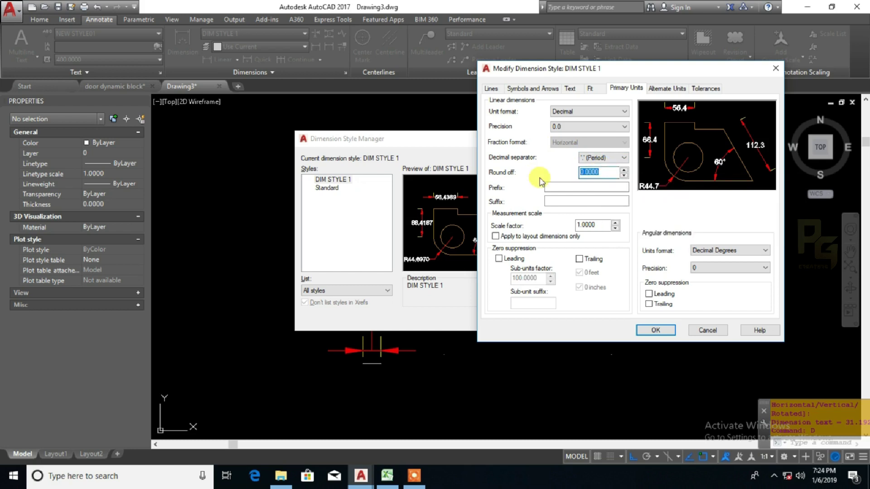
{"action": "key", "text": "BackSpace"}
{"action": "type", "text": ".5"}
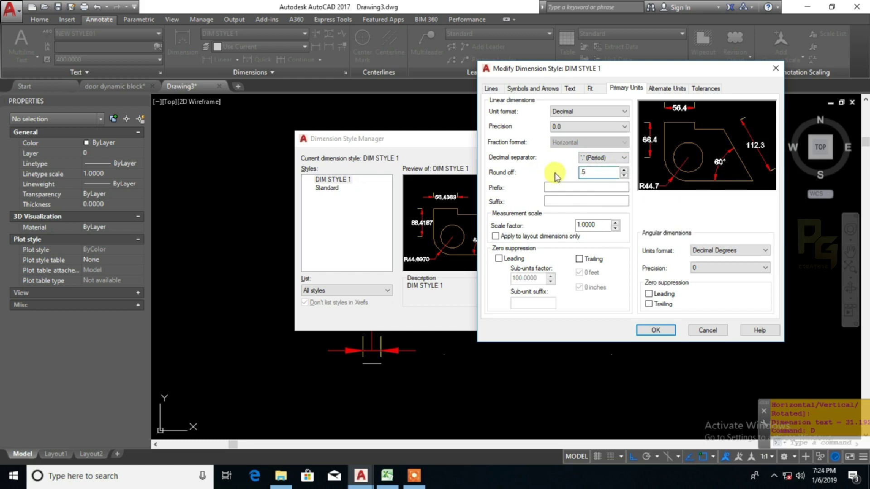
{"action": "left_click", "coordinate": [555, 186]}
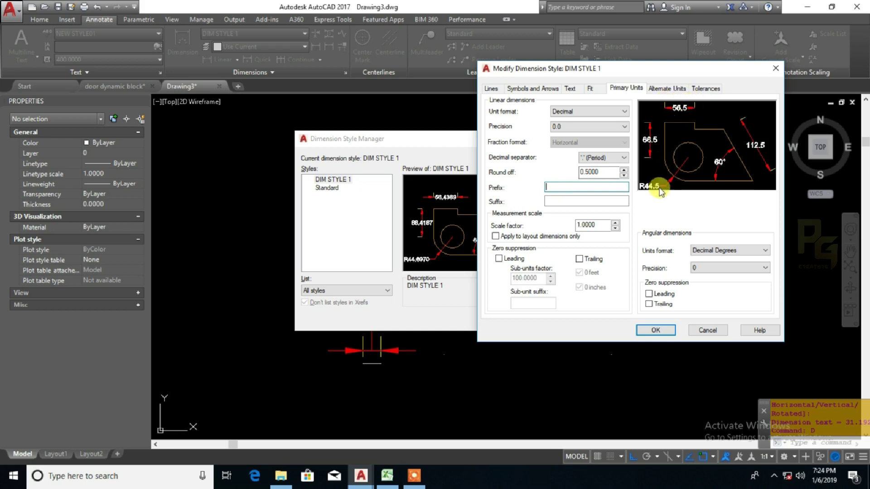
Try a round-off of 0.25 for the linear dimensions and apply it to the preview
{"action": "double_click", "coordinate": [592, 171]}
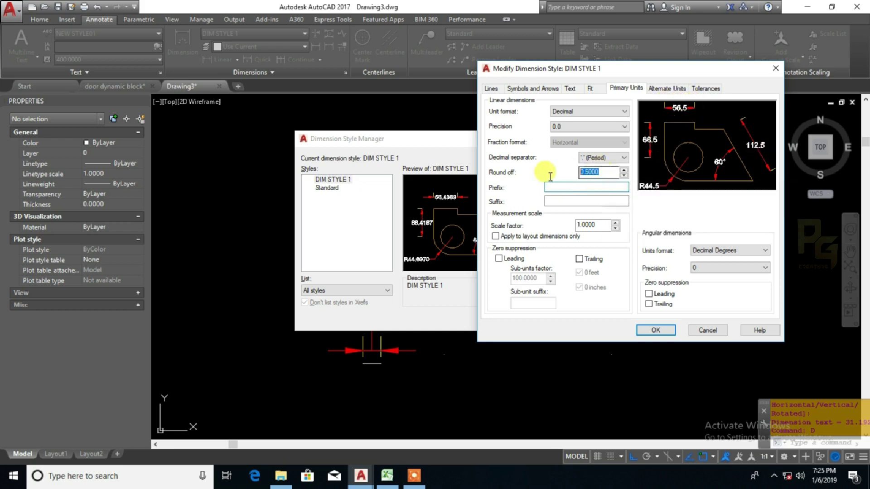
{"action": "left_click", "coordinate": [586, 188]}
{"action": "key", "text": "BackSpace"}
{"action": "type", "text": "25"}
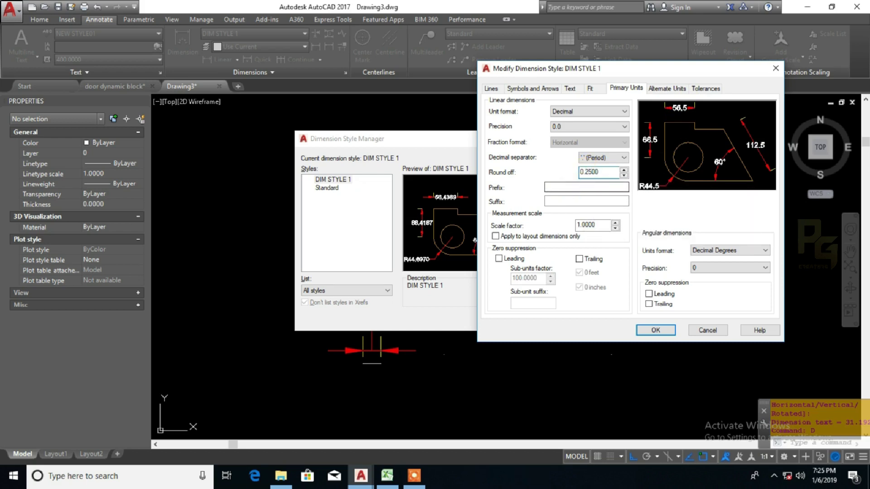
{"action": "left_click", "coordinate": [571, 187]}
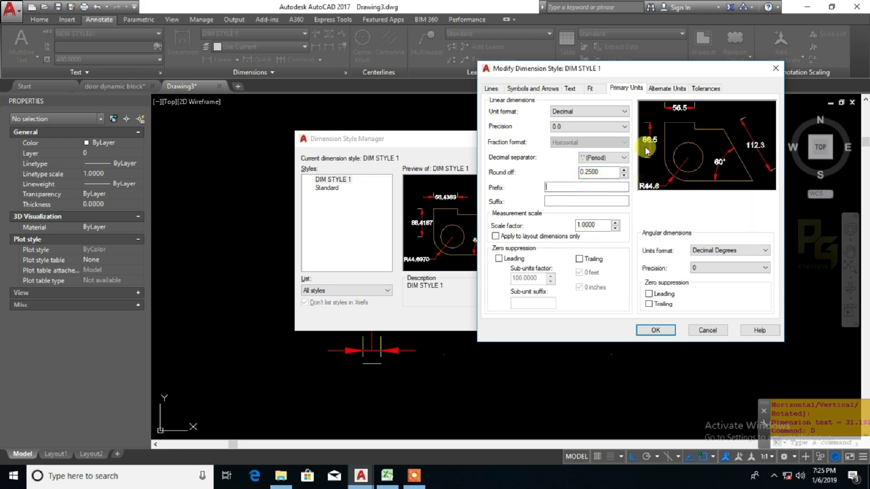
Set the linear dimension round-off back to 0.5
{"action": "double_click", "coordinate": [595, 173]}
{"action": "left_click", "coordinate": [590, 172]}
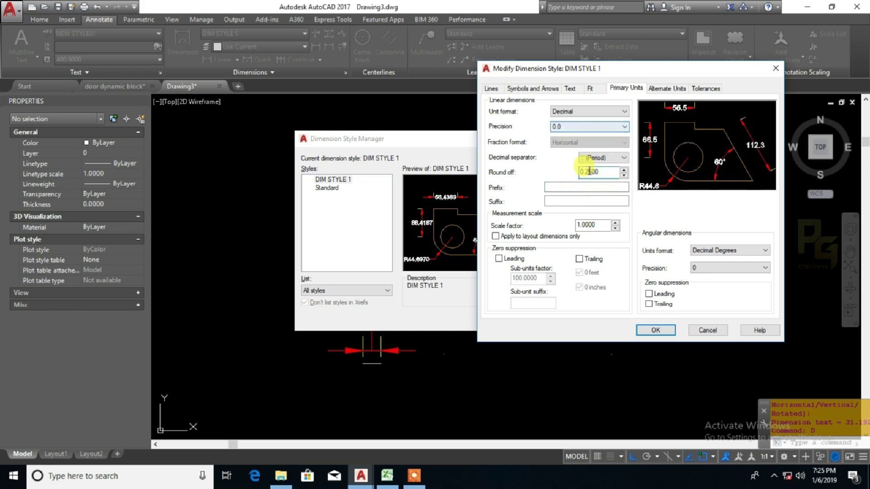
{"action": "double_click", "coordinate": [591, 171]}
{"action": "type", "text": "0.500"}
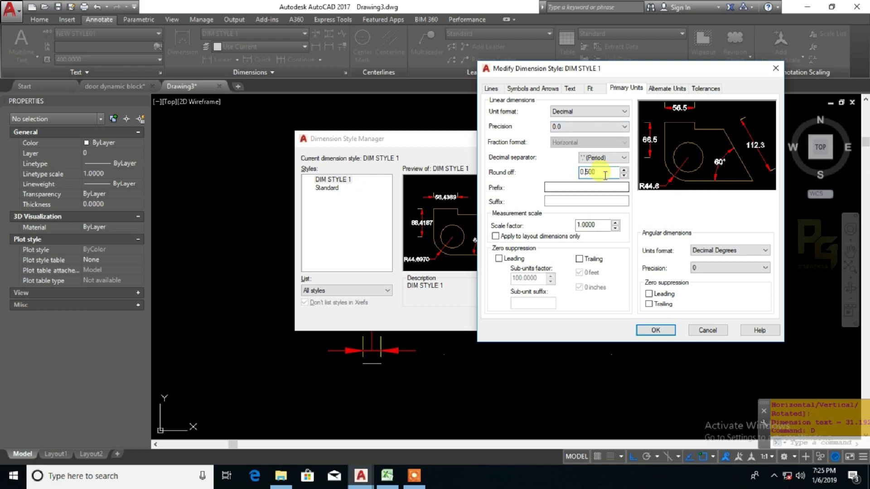
Enter DIM as the prefix and SUF as the suffix of the linear dimension text
{"action": "left_click", "coordinate": [560, 185]}
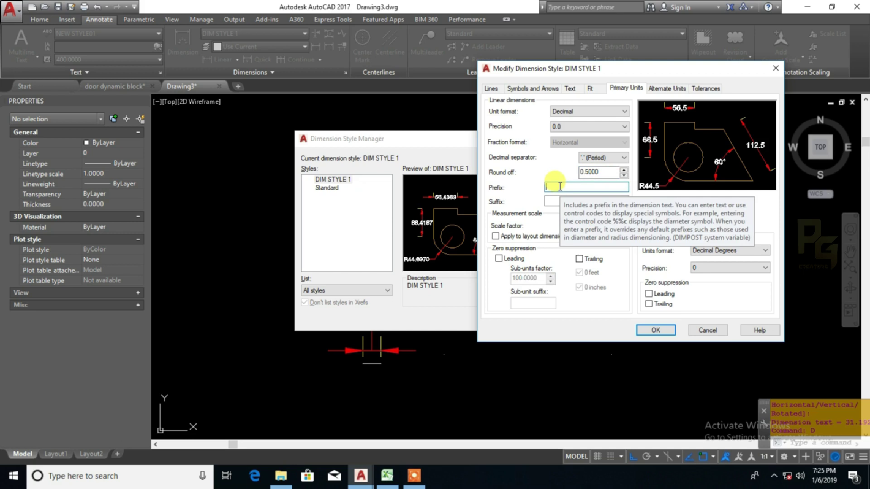
{"action": "type", "text": "d"}
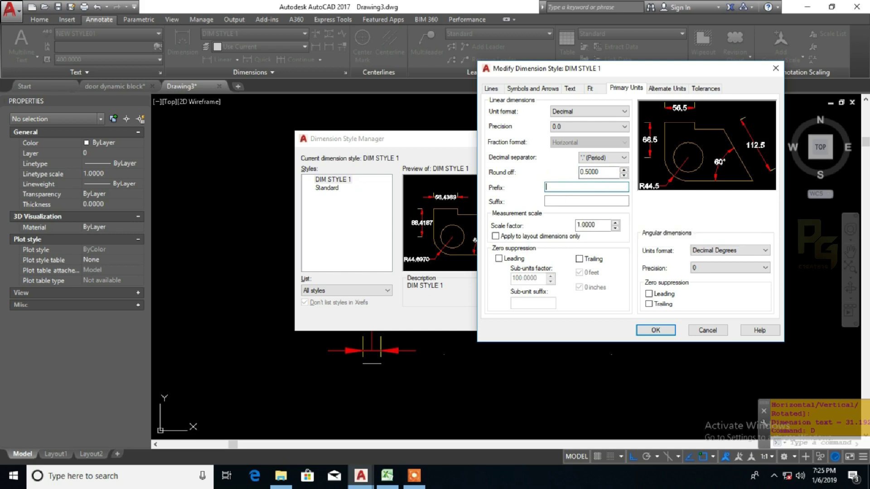
{"action": "left_click", "coordinate": [555, 201]}
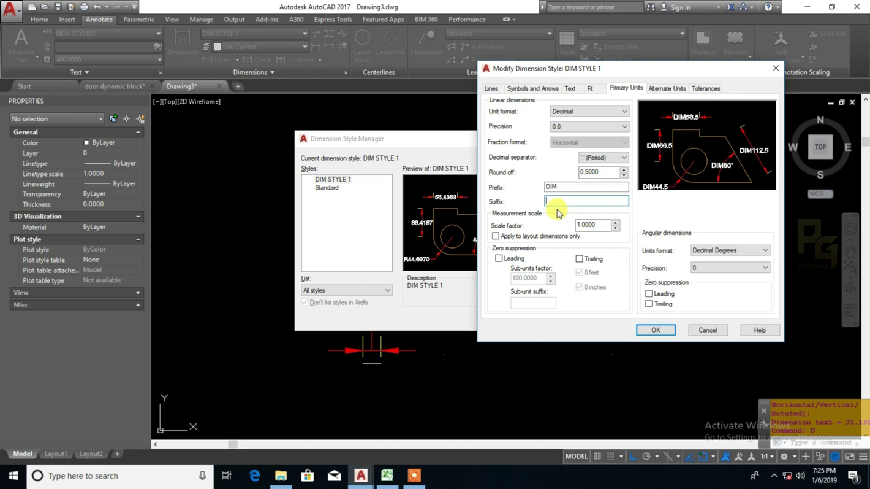
{"action": "type", "text": "SUF"}
Replace the prefix with PRE, accept the changes to DIM STYLE 1 and close the Dimension Style Manager
{"action": "double_click", "coordinate": [550, 187]}
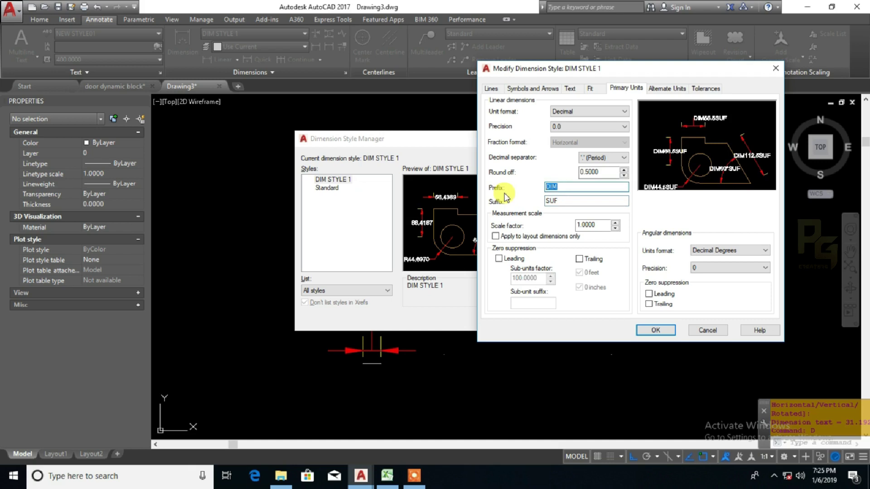
{"action": "type", "text": "PRE"}
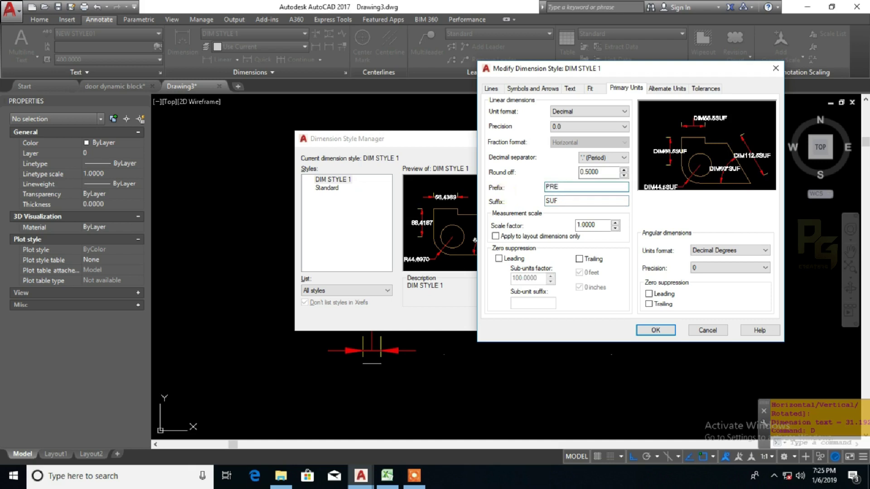
{"action": "left_click", "coordinate": [562, 199]}
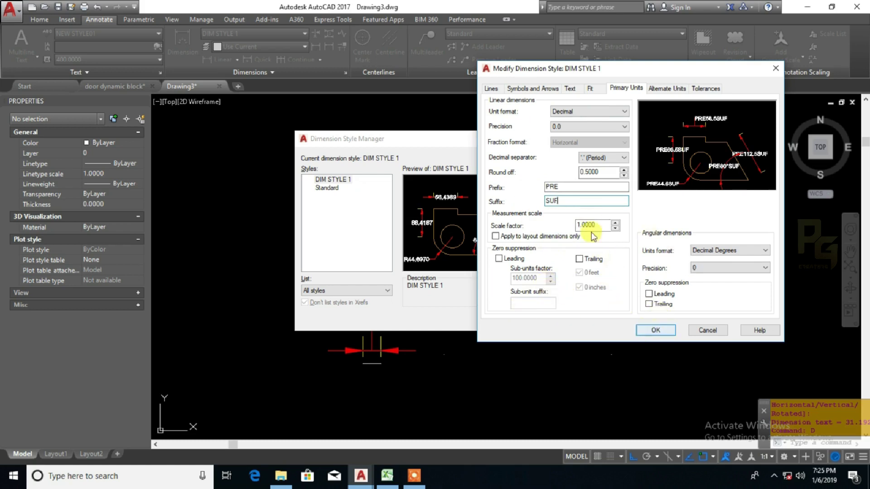
{"action": "left_click", "coordinate": [647, 333]}
{"action": "left_click", "coordinate": [507, 317]}
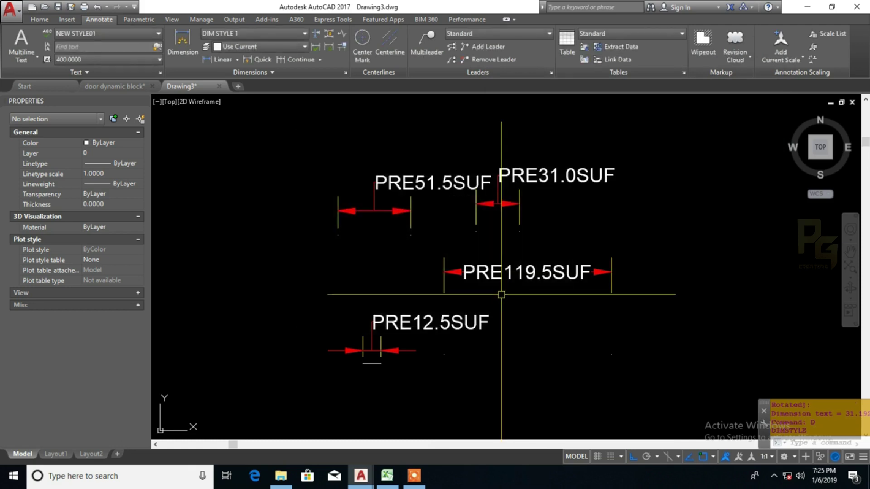
{"action": "left_click", "coordinate": [554, 366]}
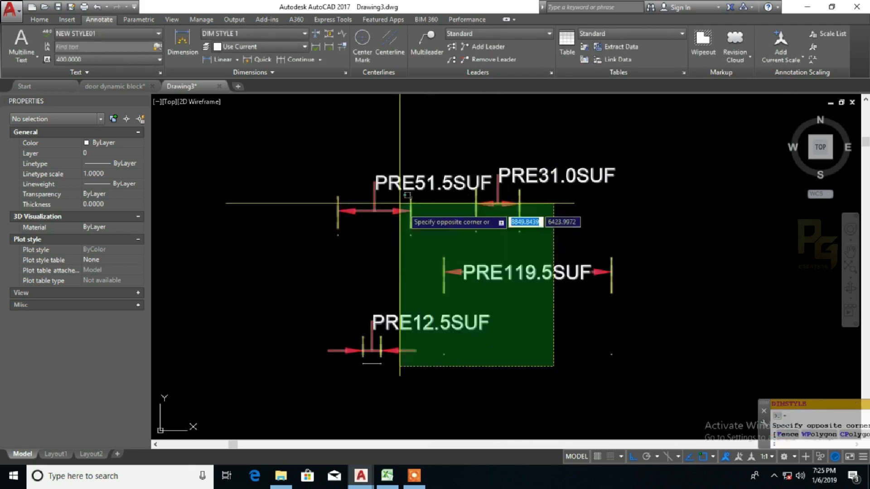
{"action": "scroll", "coordinate": [557, 236], "scroll_direction": "up", "scroll_amount": 2}
{"action": "scroll", "coordinate": [431, 195], "scroll_direction": "down", "scroll_amount": 2}
{"action": "key", "text": "Escape"}
Place a horizontal linear dimension about 181 units long between two free points above the existing dimensions
{"action": "type", "text": "dli"}
{"action": "key", "text": "Return"}
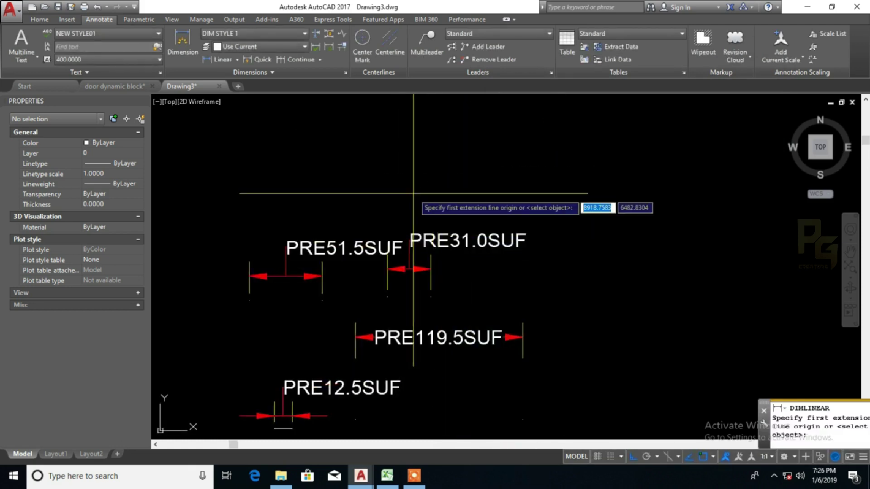
{"action": "left_click", "coordinate": [413, 193]}
{"action": "left_click", "coordinate": [667, 193]}
{"action": "left_click", "coordinate": [627, 131]}
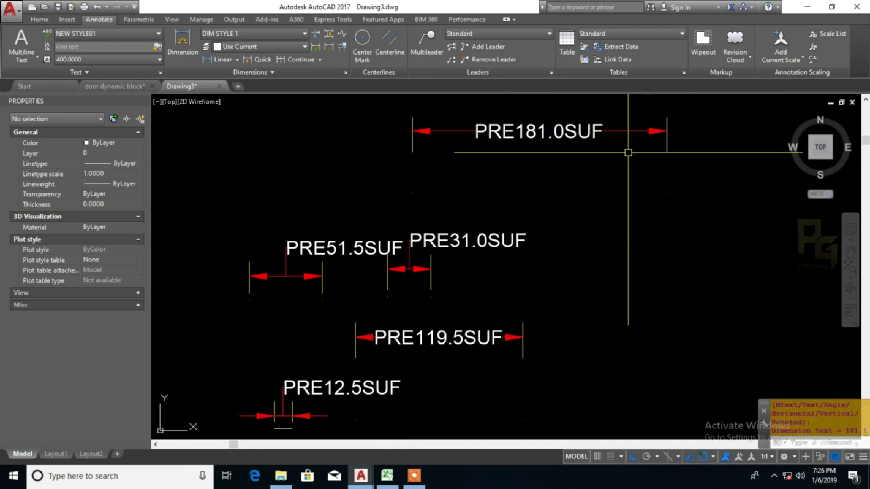
Select the new 181-unit dimension and examine the prefix, suffix and rounding of its text up close
{"action": "middle_click_drag", "start_coordinate": [628, 152], "coordinate": [630, 176]}
{"action": "left_click", "coordinate": [509, 151]}
{"action": "scroll", "coordinate": [510, 150], "scroll_direction": "up", "scroll_amount": 4}
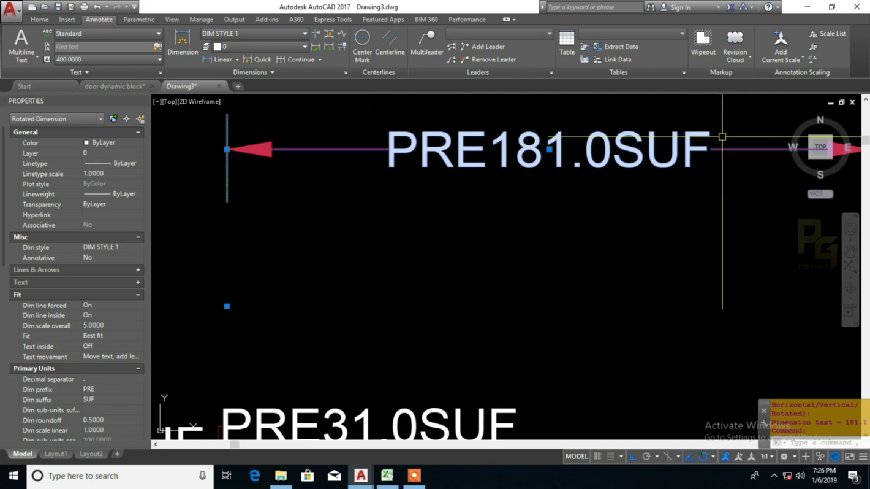
{"action": "scroll", "coordinate": [608, 188], "scroll_direction": "down", "scroll_amount": 2}
{"action": "middle_click_drag", "start_coordinate": [607, 188], "coordinate": [539, 202]}
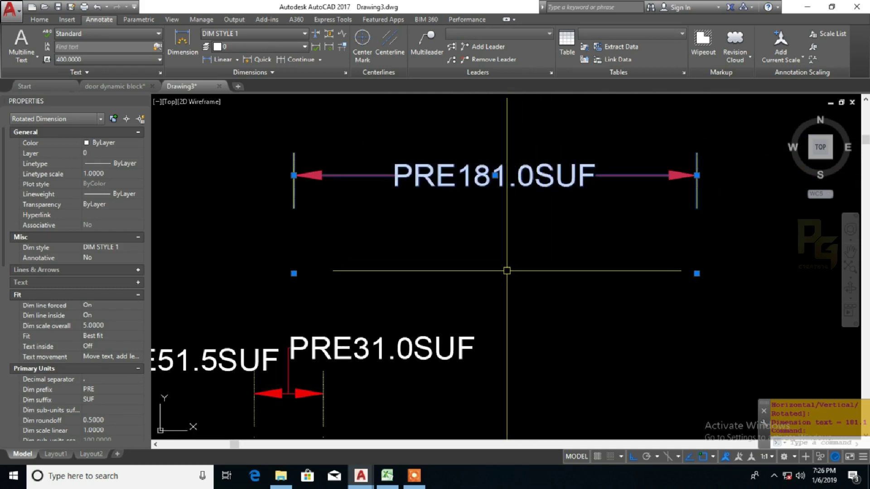
Explode the selected 181-unit dimension and select its parts to check that they are separate objects
{"action": "middle_click_drag", "start_coordinate": [507, 271], "coordinate": [508, 281]}
{"action": "type", "text": "x"}
{"action": "key", "text": "Return"}
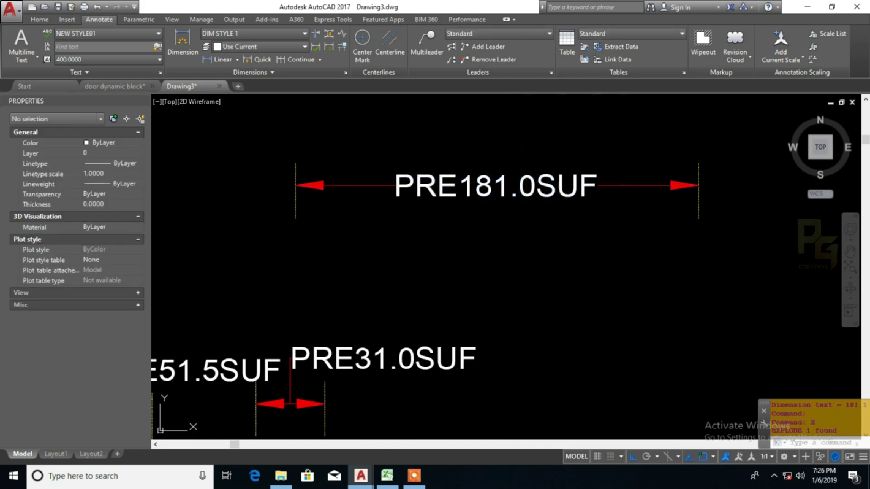
{"action": "left_click", "coordinate": [630, 218]}
{"action": "left_click", "coordinate": [369, 156]}
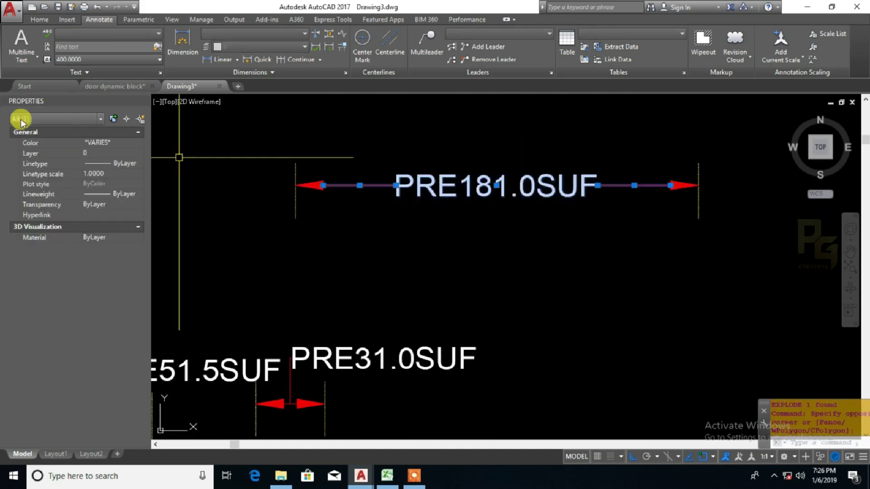
{"action": "key", "text": "Escape"}
{"action": "left_click", "coordinate": [318, 195]}
{"action": "left_click", "coordinate": [260, 224]}
{"action": "key", "text": "Escape"}
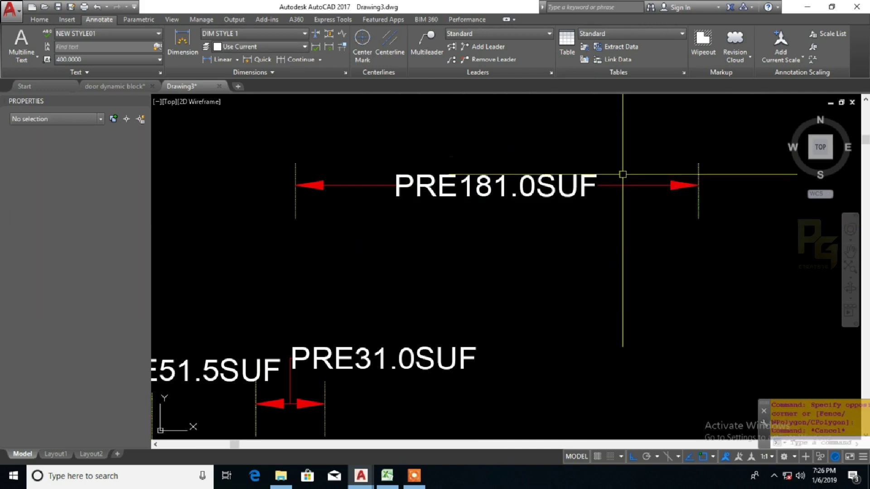
Modify DIM STYLE 1 by clearing the prefix and suffix and setting the linear measurement scale factor to 10
{"action": "type", "text": "D"}
{"action": "key", "text": "Return"}
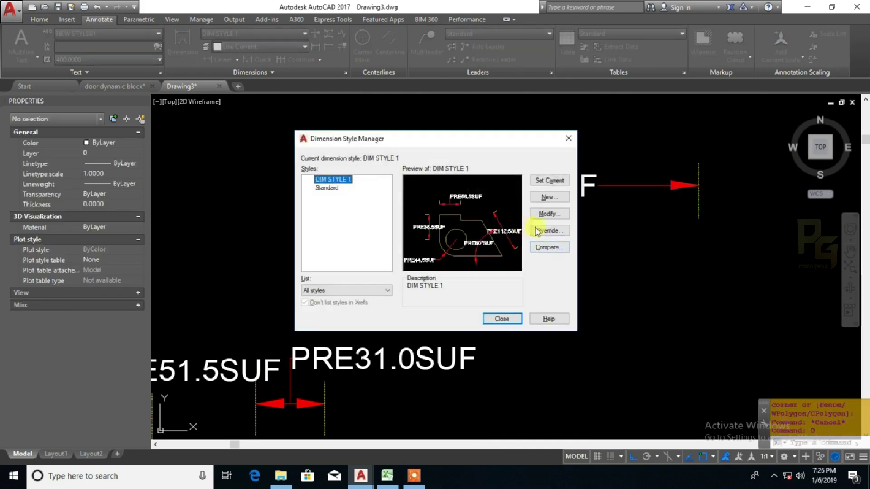
{"action": "left_click", "coordinate": [551, 214]}
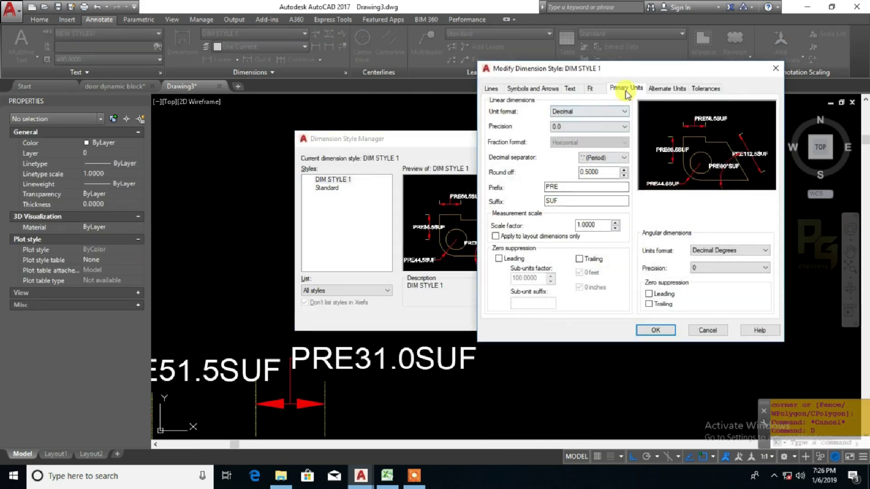
{"action": "double_click", "coordinate": [568, 187]}
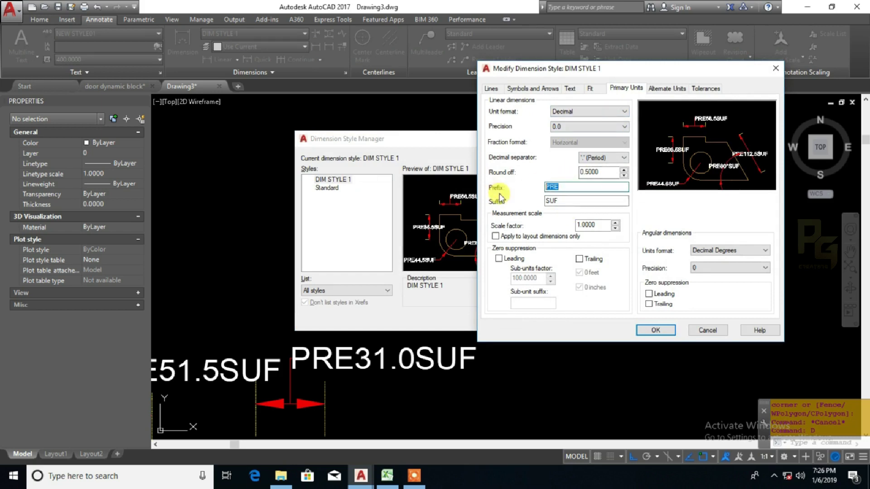
{"action": "key", "text": "BackSpace"}
{"action": "double_click", "coordinate": [562, 200]}
{"action": "key", "text": "BackSpace"}
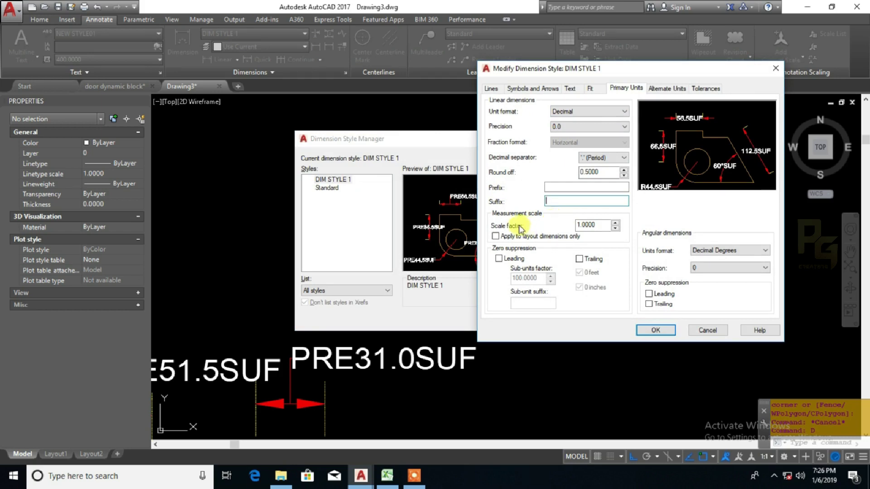
{"action": "left_click", "coordinate": [601, 224]}
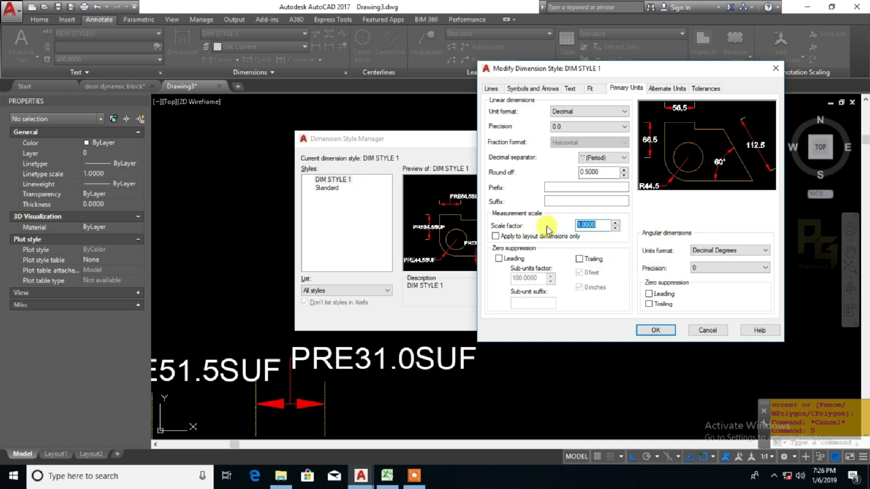
{"action": "type", "text": "2"}
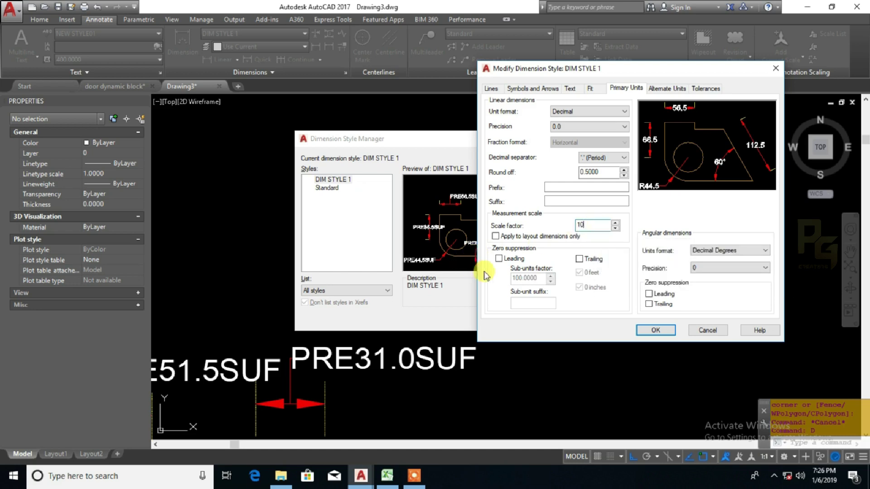
Try suppressing leading zeros and trailing zeros in turn for the linear dimensions
{"action": "left_click", "coordinate": [498, 259]}
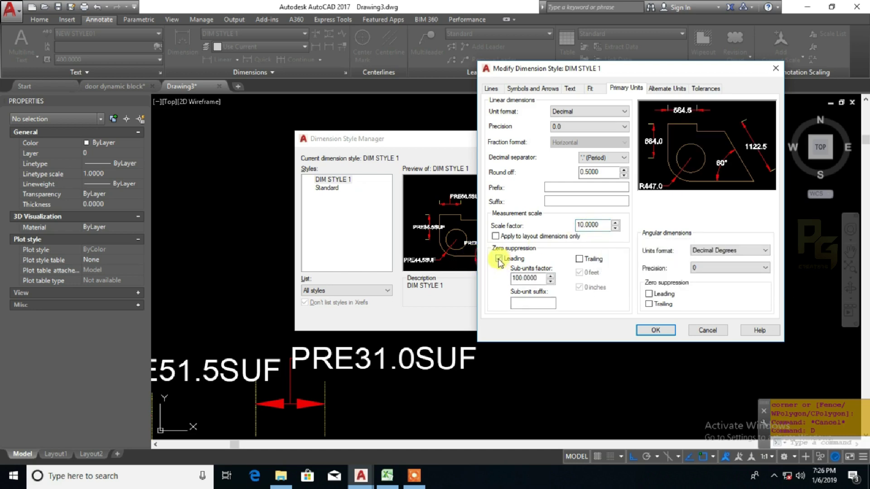
{"action": "left_click", "coordinate": [499, 259]}
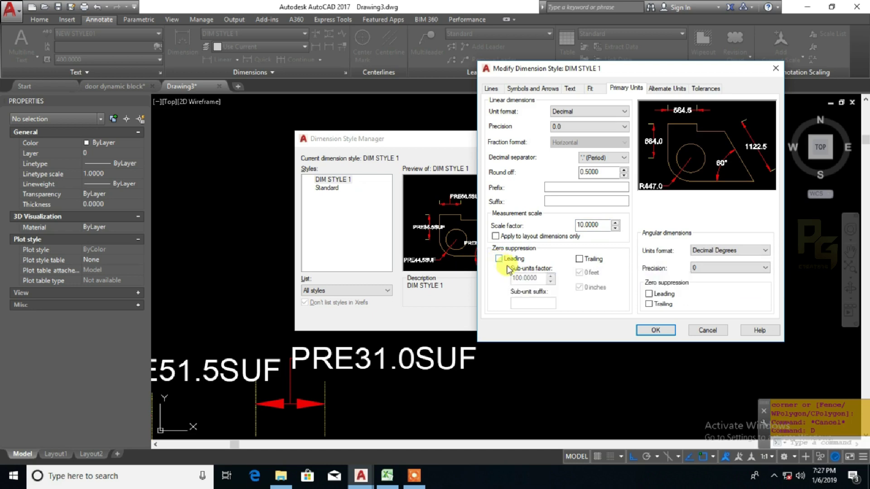
{"action": "left_click", "coordinate": [579, 259]}
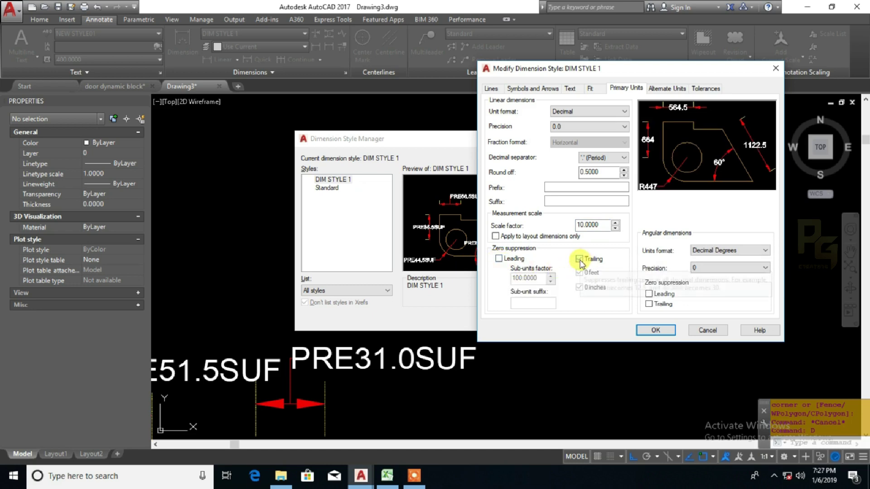
{"action": "left_click", "coordinate": [579, 260]}
Set the sub-units factor of the linear zero suppression to 50, leaving leading zero suppression off
{"action": "left_click", "coordinate": [499, 259]}
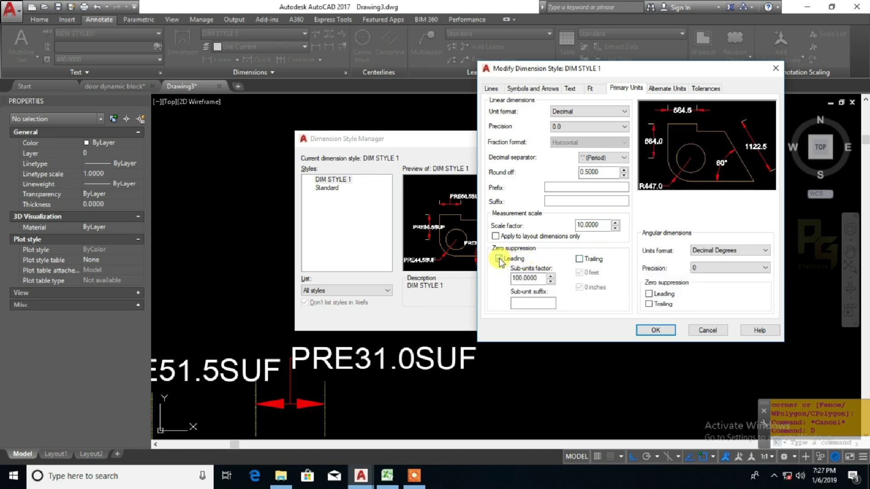
{"action": "left_click", "coordinate": [550, 282]}
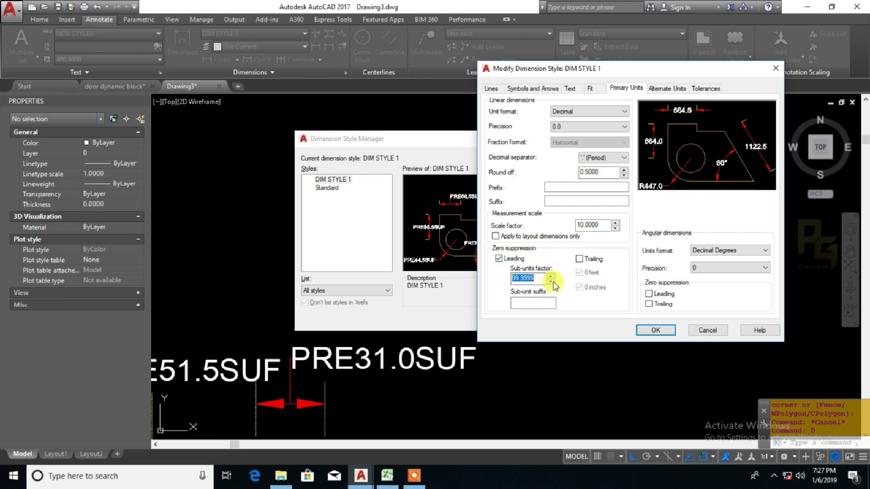
{"action": "left_click", "coordinate": [551, 282]}
{"action": "type", "text": "50"}
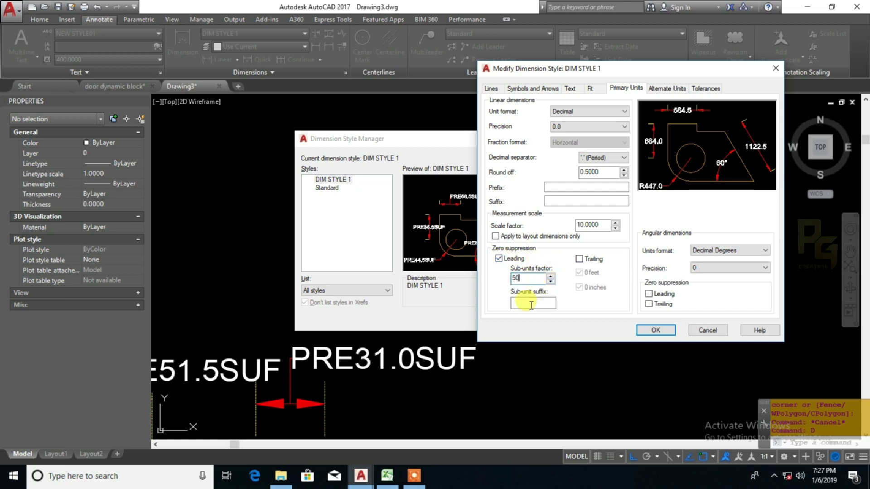
{"action": "left_click", "coordinate": [499, 259]}
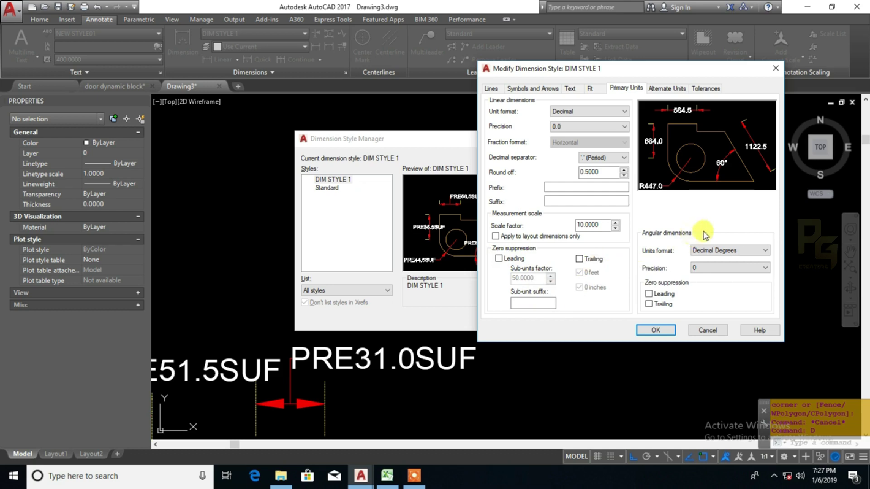
Try Degrees Minutes Seconds and Gradians as the units format of the angular dimensions
{"action": "left_click", "coordinate": [738, 254]}
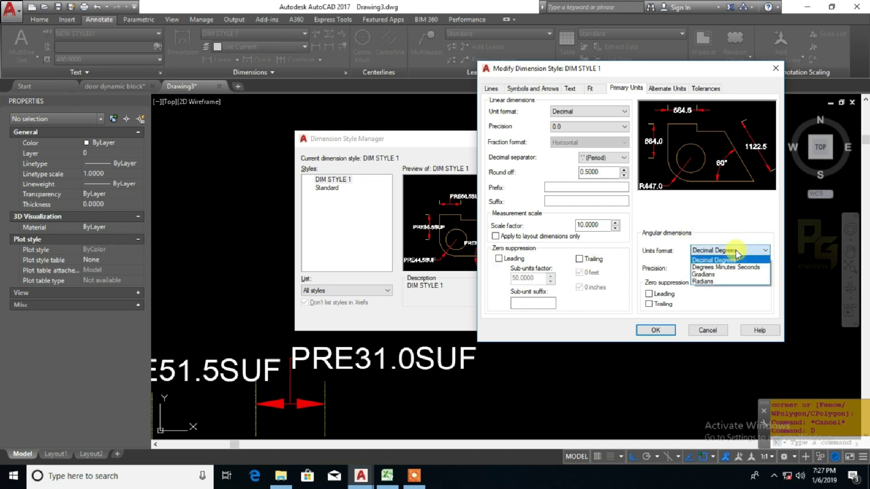
{"action": "left_click", "coordinate": [712, 268]}
{"action": "left_click", "coordinate": [722, 251]}
{"action": "left_click", "coordinate": [709, 275]}
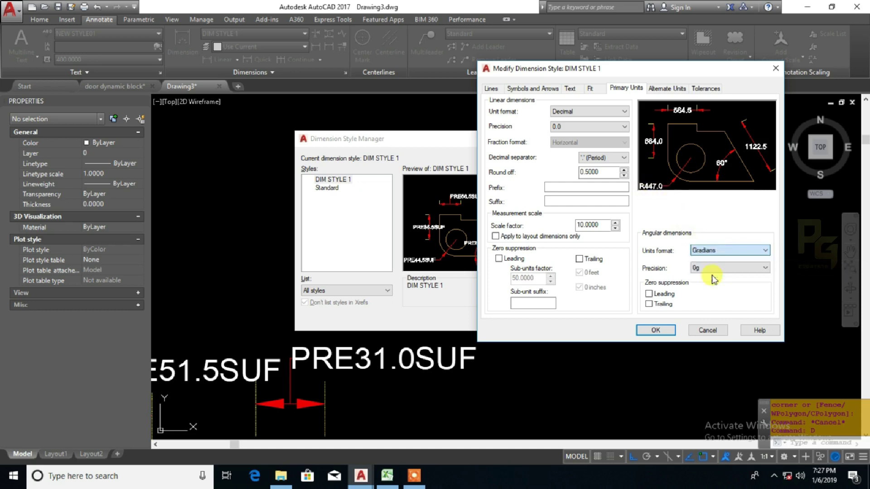
{"action": "left_click", "coordinate": [717, 251]}
{"action": "left_click", "coordinate": [715, 252]}
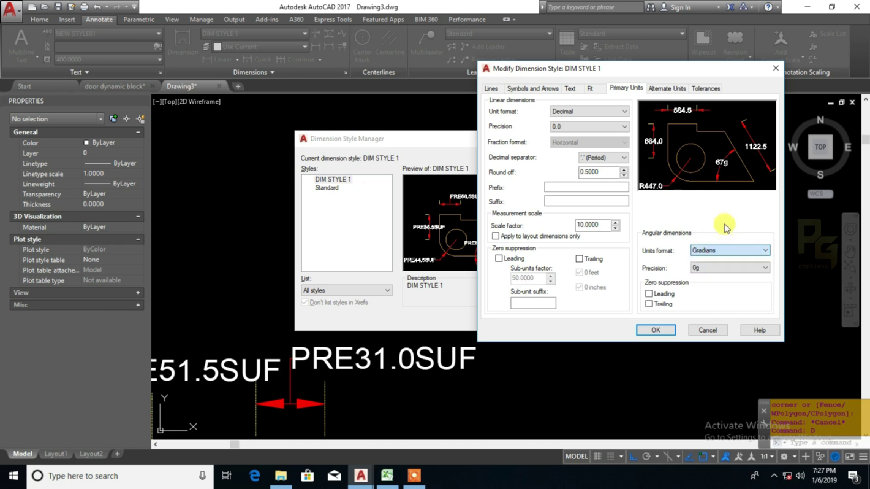
Try the angular units formats Degrees Minutes Seconds, Decimal Degrees and Radians, the last with precision 0.0r
{"action": "left_click", "coordinate": [725, 251]}
{"action": "left_click", "coordinate": [710, 265]}
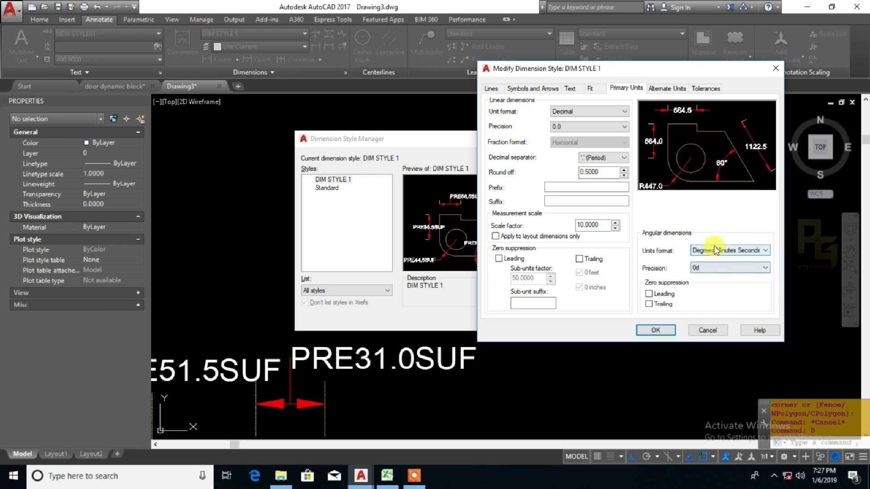
{"action": "left_click", "coordinate": [715, 250]}
{"action": "left_click", "coordinate": [714, 260]}
{"action": "left_click", "coordinate": [714, 251]}
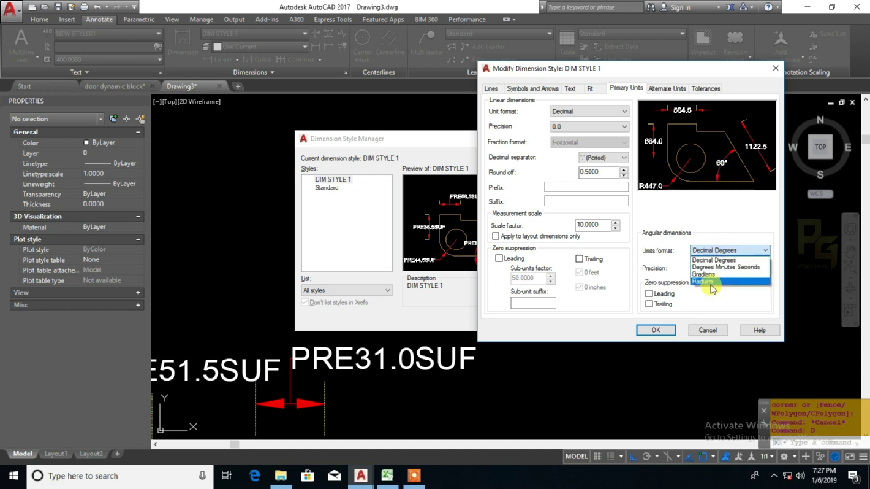
{"action": "left_click", "coordinate": [712, 284]}
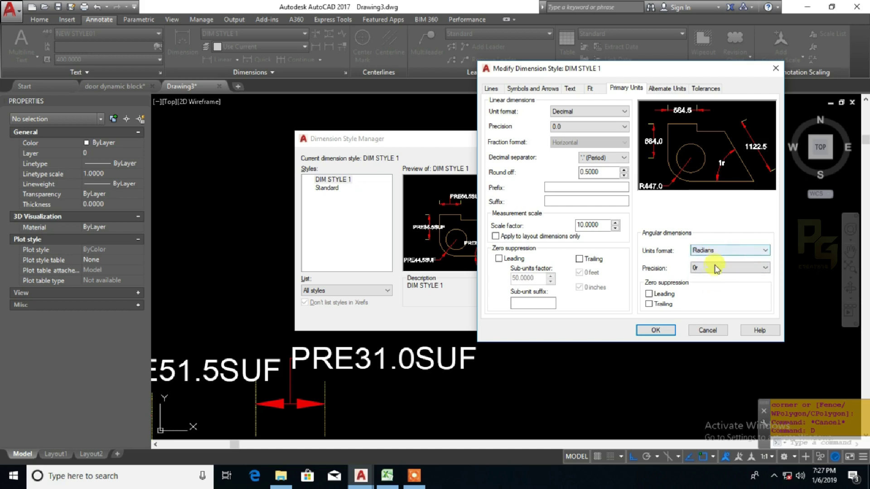
{"action": "left_click", "coordinate": [715, 268]}
{"action": "left_click", "coordinate": [716, 277]}
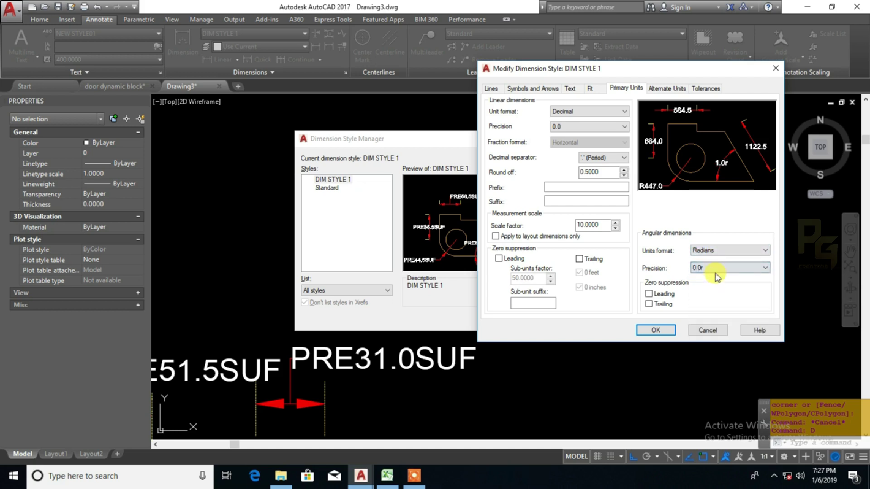
Set the angular units format to Degrees Minutes Seconds with precision 0d00'00", accept the style changes and close the Dimension Style Manager
{"action": "left_click", "coordinate": [714, 250]}
{"action": "left_click", "coordinate": [717, 268]}
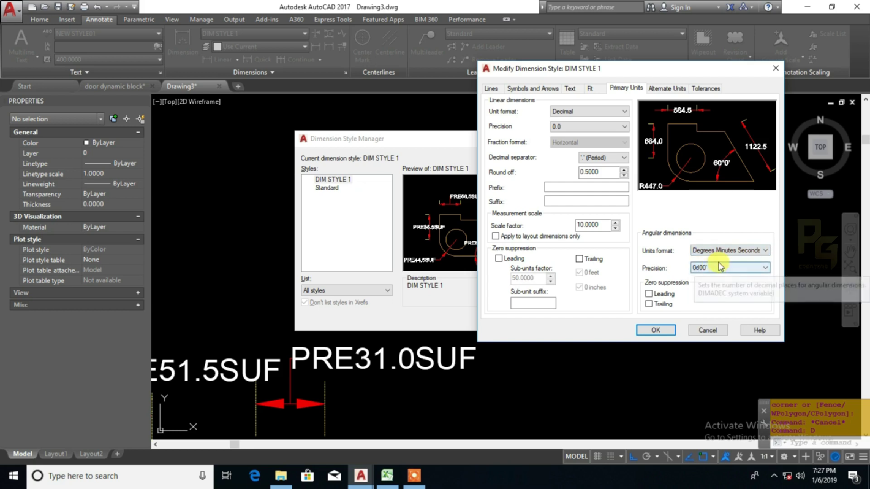
{"action": "left_click", "coordinate": [719, 268]}
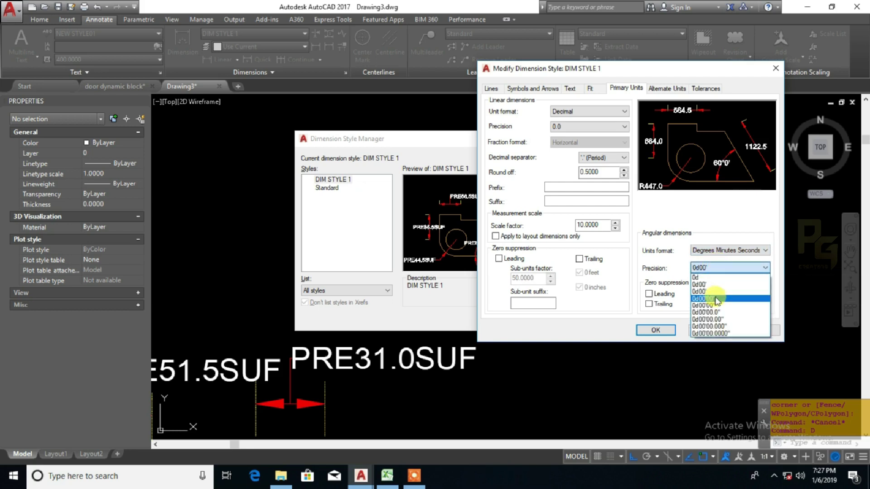
{"action": "left_click", "coordinate": [717, 298]}
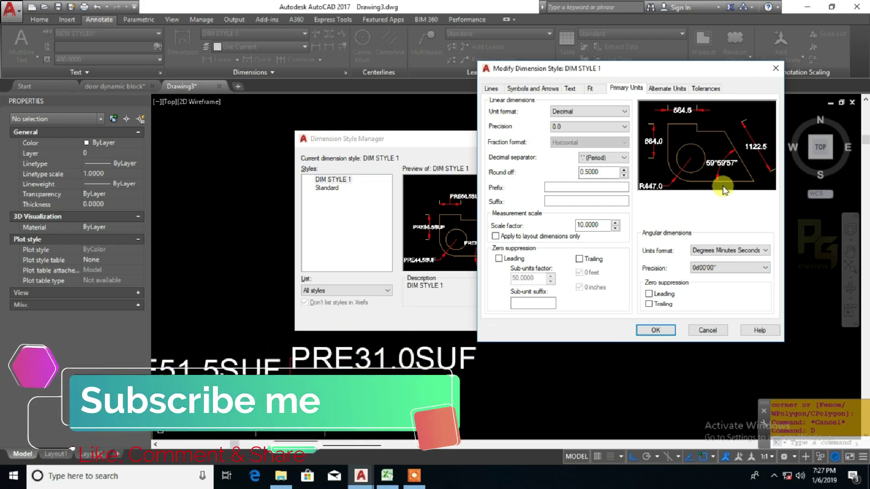
{"action": "left_click", "coordinate": [651, 303]}
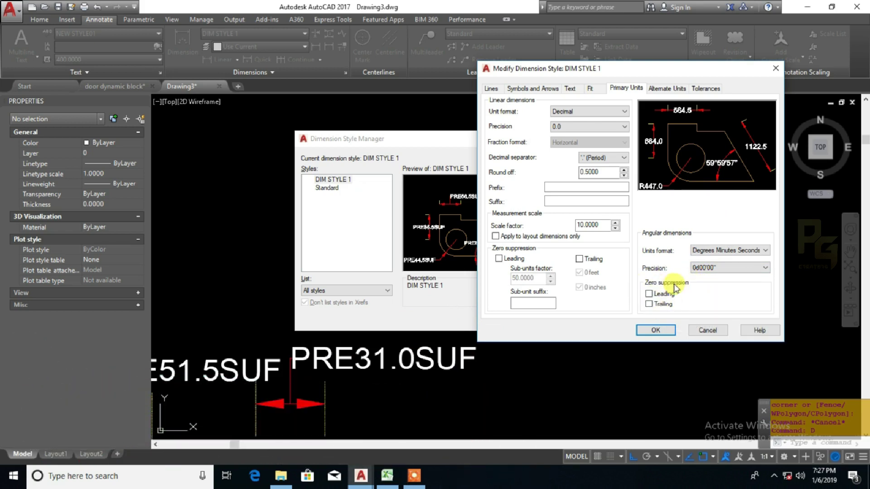
{"action": "left_click", "coordinate": [656, 330]}
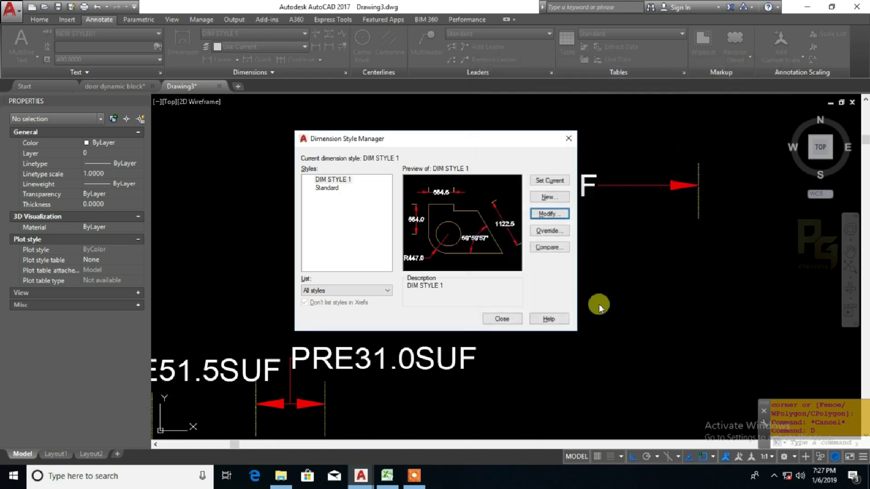
{"action": "left_click", "coordinate": [501, 319]}
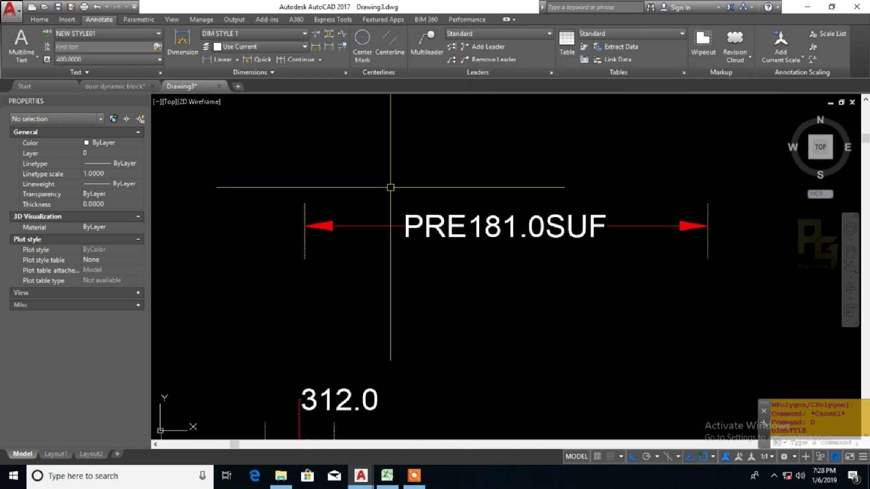
Place a horizontal linear dimension above the exploded one, between the upper ends of its two extension lines
{"action": "type", "text": "dli"}
{"action": "key", "text": "Return"}
{"action": "left_click", "coordinate": [305, 204]}
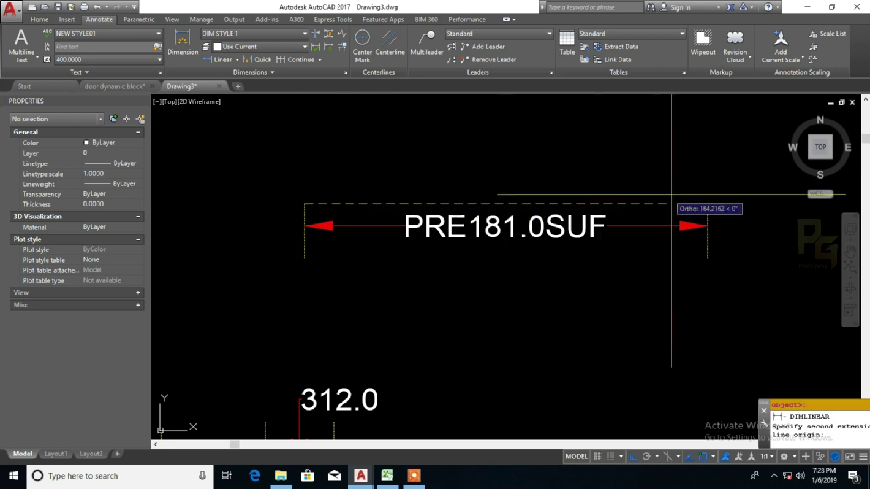
{"action": "left_click", "coordinate": [707, 204]}
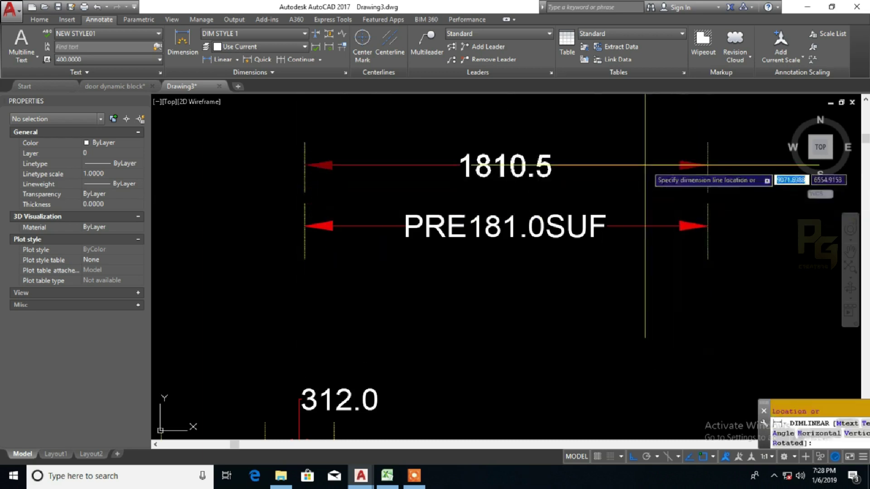
{"action": "left_click", "coordinate": [625, 145]}
Compare the new dimension's text with the exploded one up close and select the new dimension to inspect its properties
{"action": "key", "text": "p"}
{"action": "key", "text": "Return"}
{"action": "left_click_drag", "start_coordinate": [549, 180], "coordinate": [564, 228]}
{"action": "scroll", "coordinate": [549, 197], "scroll_direction": "up", "scroll_amount": 2}
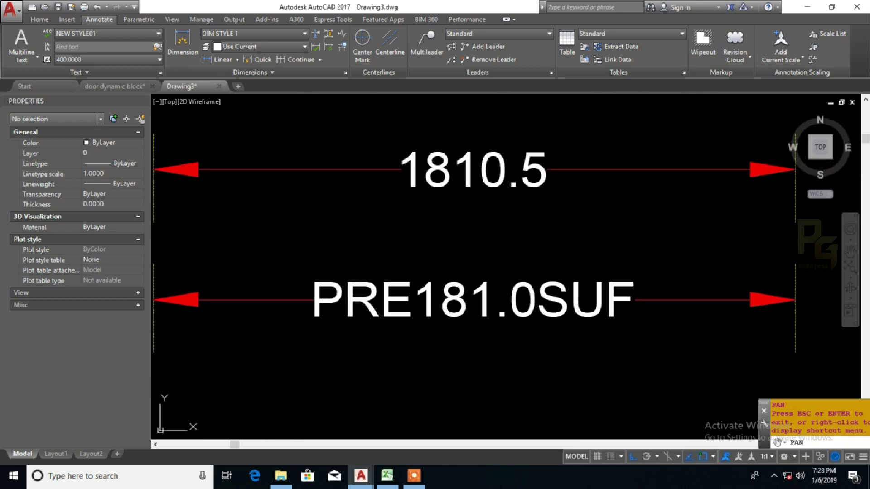
{"action": "key", "text": "Escape"}
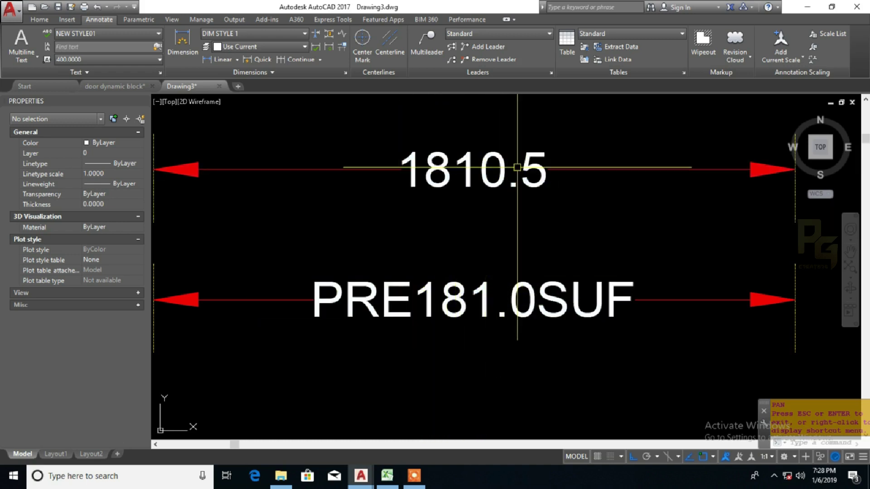
{"action": "scroll", "coordinate": [495, 228], "scroll_direction": "down", "scroll_amount": 2}
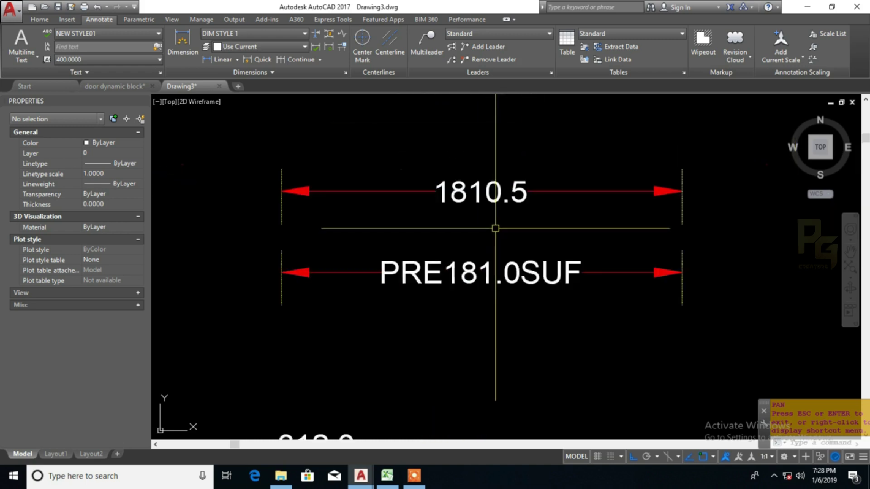
{"action": "left_click", "coordinate": [481, 193]}
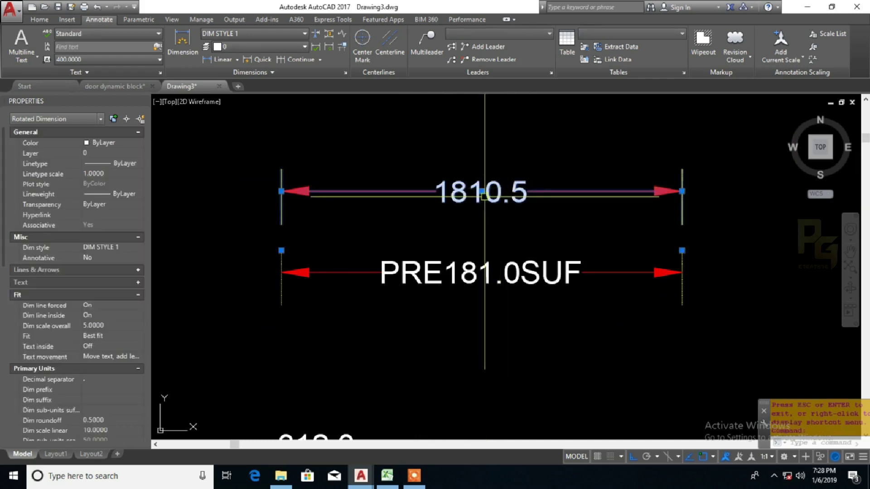
Inspect the selected dimension's primary units properties with the Fit and Misc groups collapsed, and clear the selection
{"action": "left_click", "coordinate": [138, 294]}
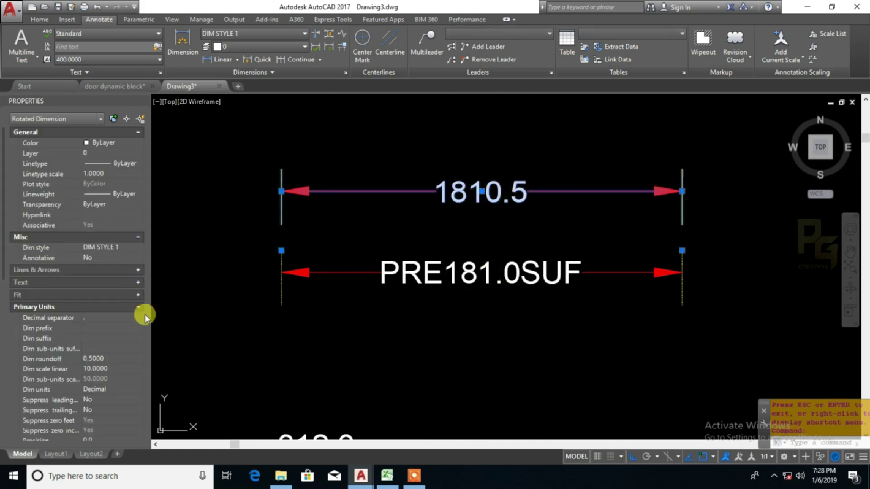
{"action": "left_click", "coordinate": [139, 238]}
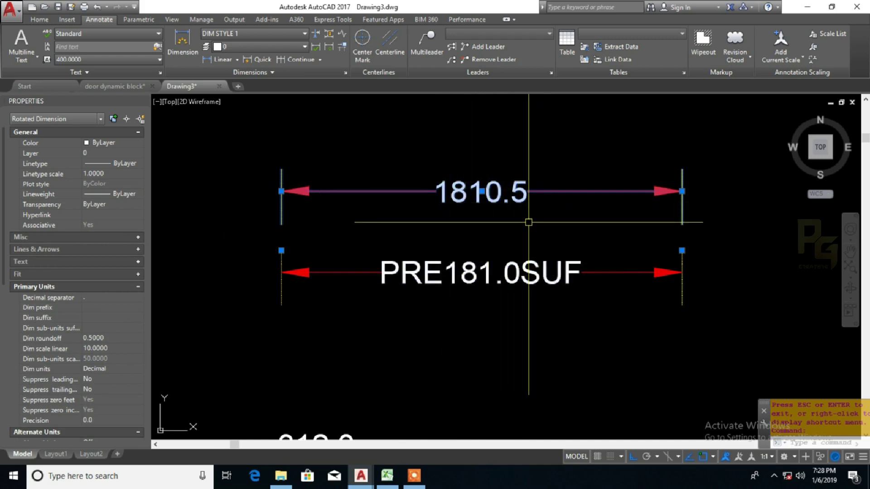
{"action": "key", "text": "Escape"}
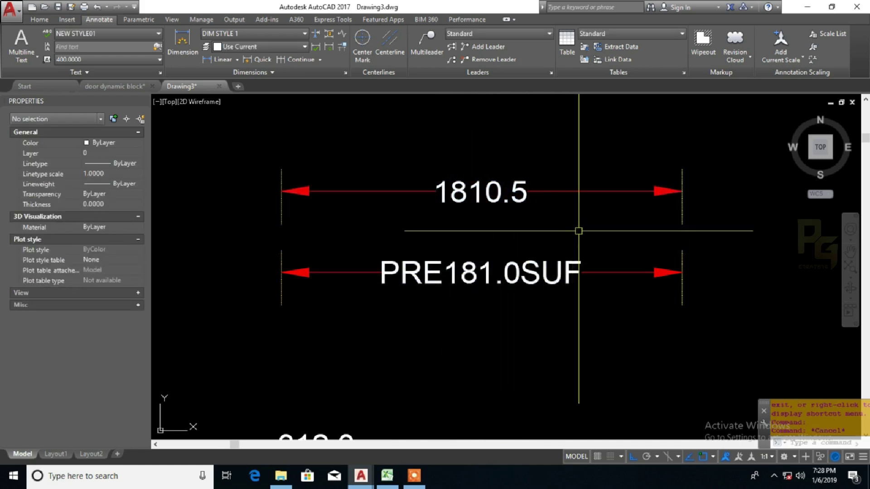
{"action": "type", "text": "d"}
{"action": "key", "text": "Return"}
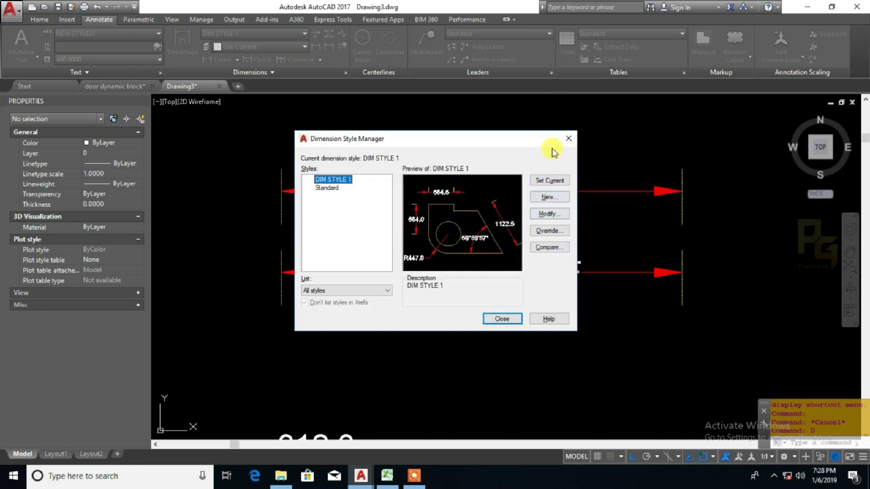
{"action": "left_click", "coordinate": [569, 139]}
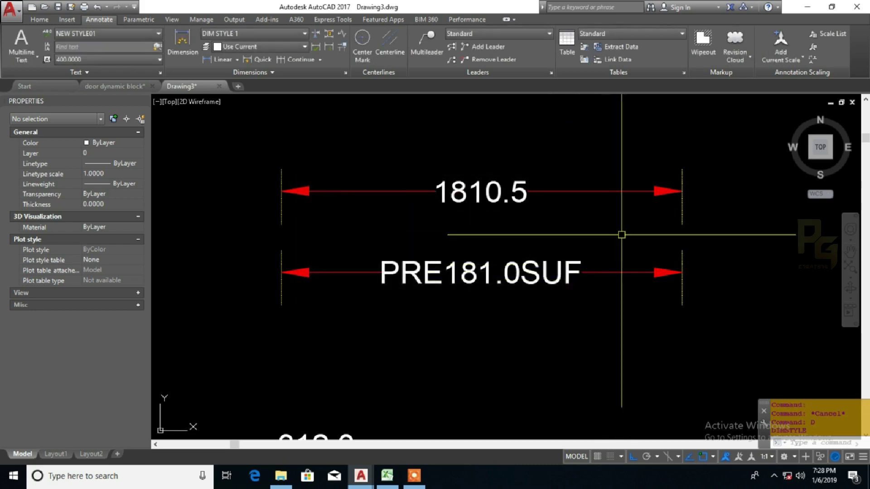
Turn on alternate units for DIM STYLE 1 with precision 0.0 and an alternate units multiplier of 1
{"action": "mouse_move", "coordinate": [778, 249]}
{"action": "middle_mouse_down"}
{"action": "mouse_move", "coordinate": [669, 248]}
{"action": "mouse_move", "coordinate": [625, 264]}
{"action": "middle_mouse_up"}
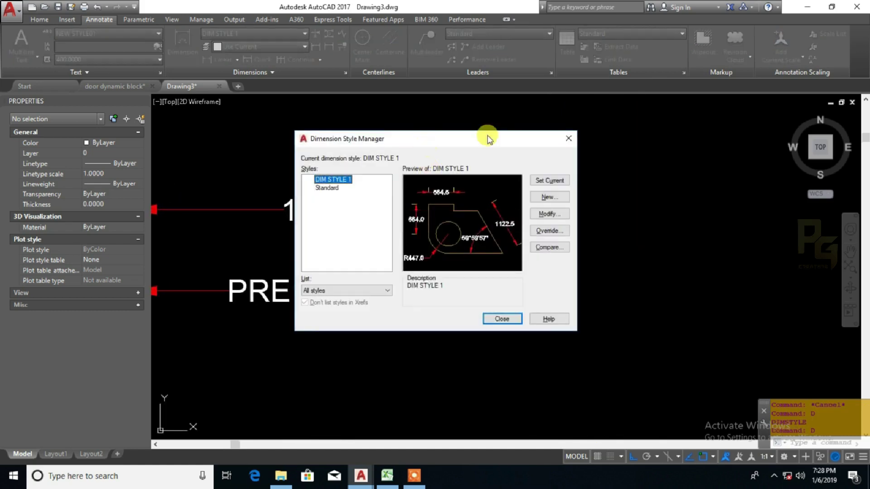
{"action": "left_click", "coordinate": [553, 216]}
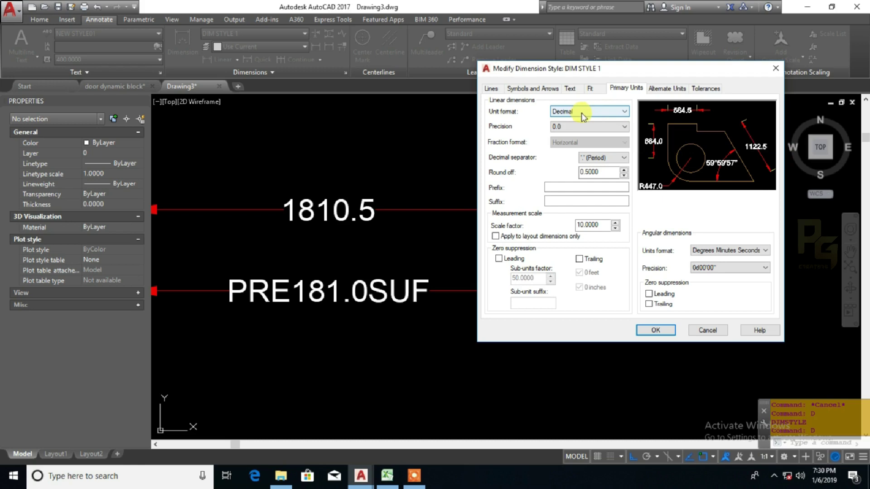
{"action": "left_click", "coordinate": [668, 88]}
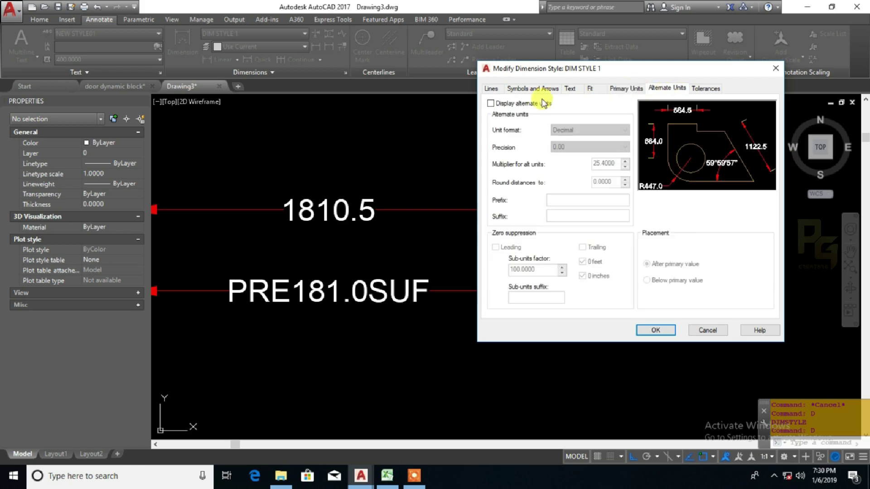
{"action": "left_click", "coordinate": [491, 103]}
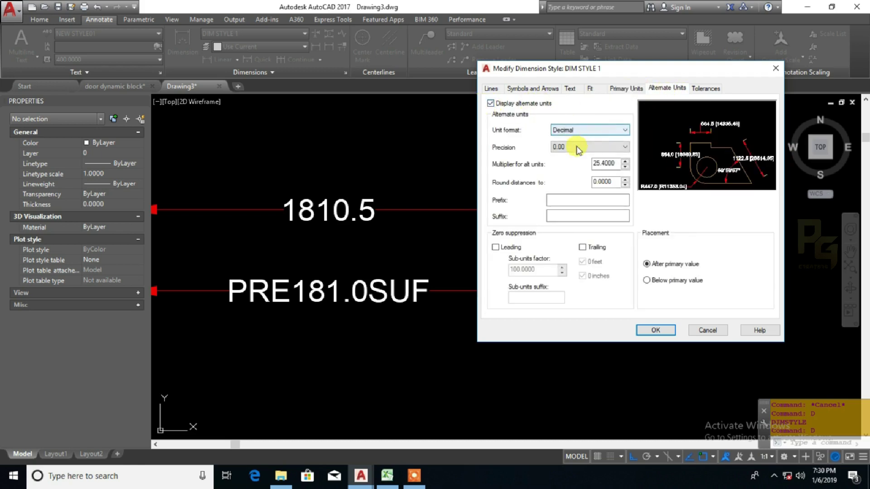
{"action": "left_click", "coordinate": [578, 149]}
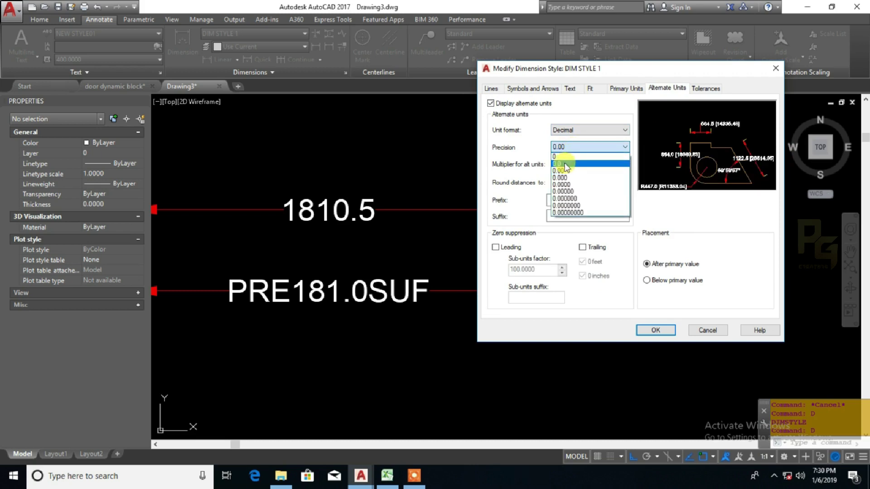
{"action": "left_click", "coordinate": [566, 164]}
{"action": "left_click_drag", "start_coordinate": [620, 164], "coordinate": [581, 173]}
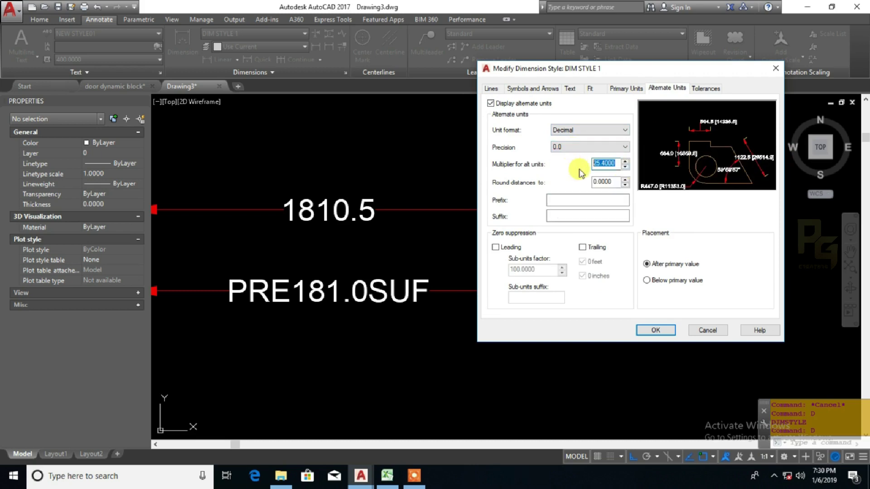
{"action": "type", "text": "1"}
{"action": "left_click", "coordinate": [616, 182]}
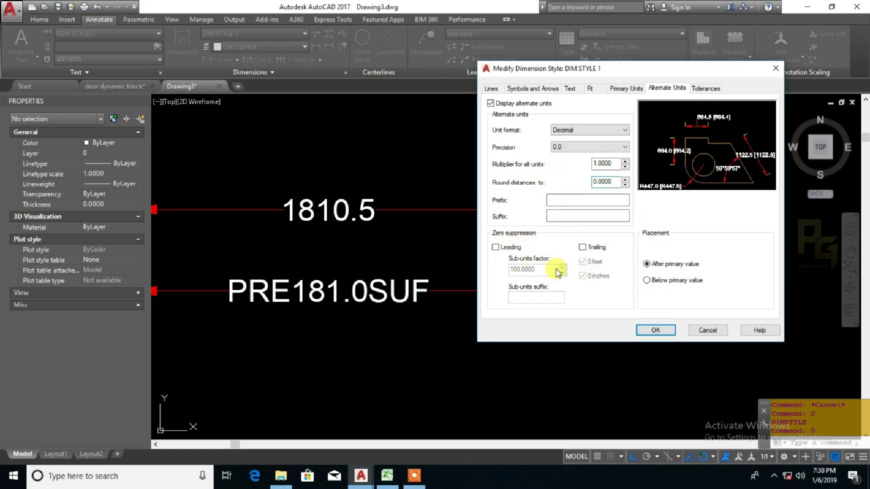
Place the alternate units below the primary value, accept the style changes and check the upper dimension's text
{"action": "left_click", "coordinate": [647, 281]}
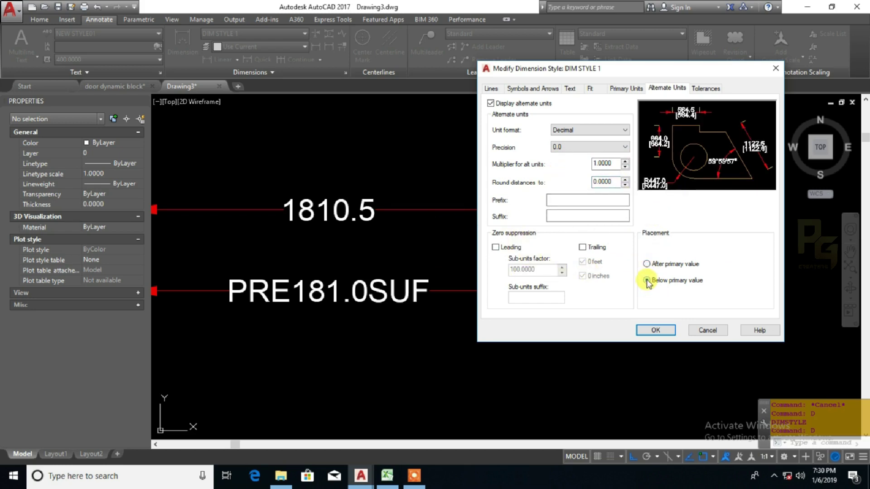
{"action": "left_click", "coordinate": [647, 264]}
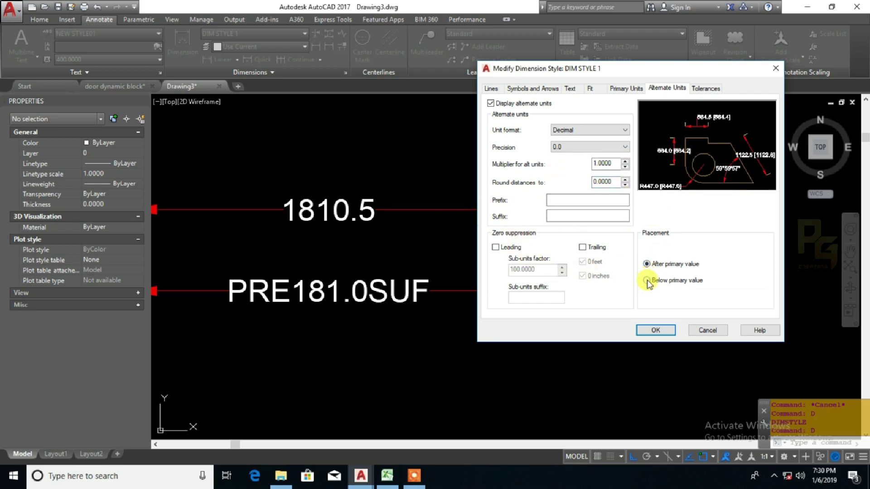
{"action": "left_click", "coordinate": [646, 281]}
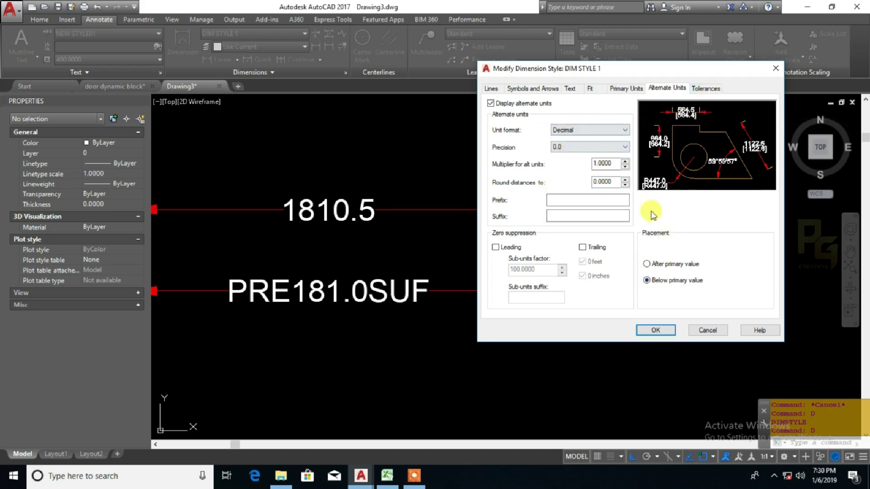
{"action": "left_click", "coordinate": [656, 331]}
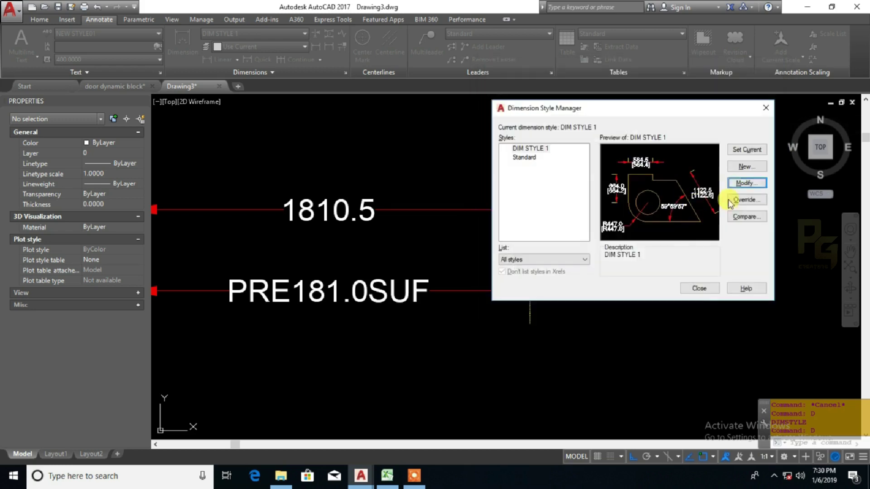
{"action": "left_click", "coordinate": [699, 289]}
{"action": "scroll", "coordinate": [553, 241], "scroll_direction": "up", "scroll_amount": 3}
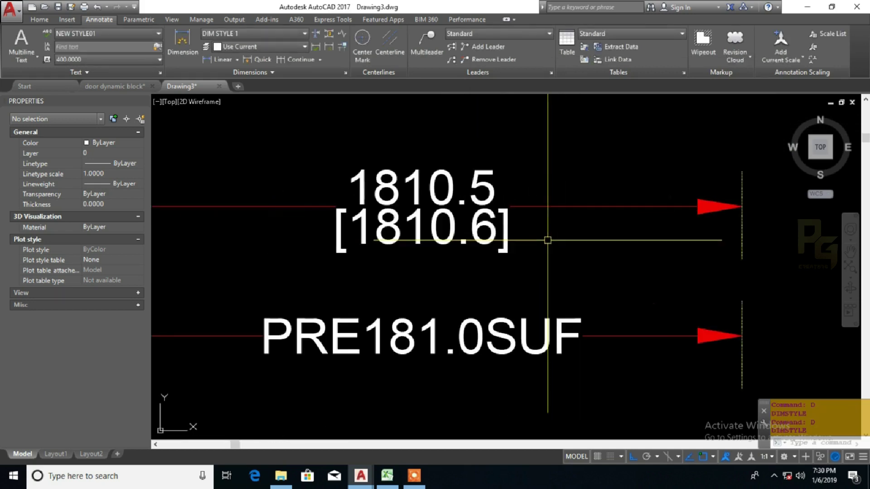
{"action": "scroll", "coordinate": [546, 243], "scroll_direction": "down", "scroll_amount": 2}
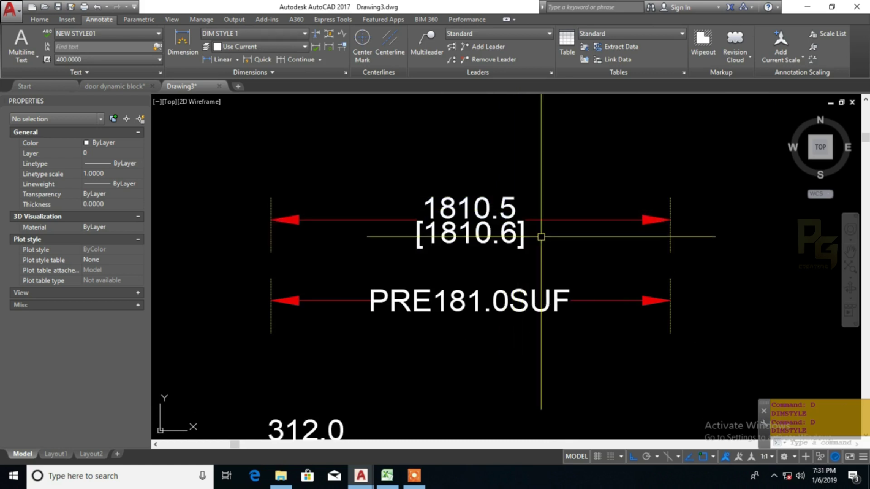
Set DIM STYLE 1's alternate units multiplier to 0.1, accept the changes and check the dimensions in the drawing
{"action": "type", "text": "d"}
{"action": "key", "text": "Return"}
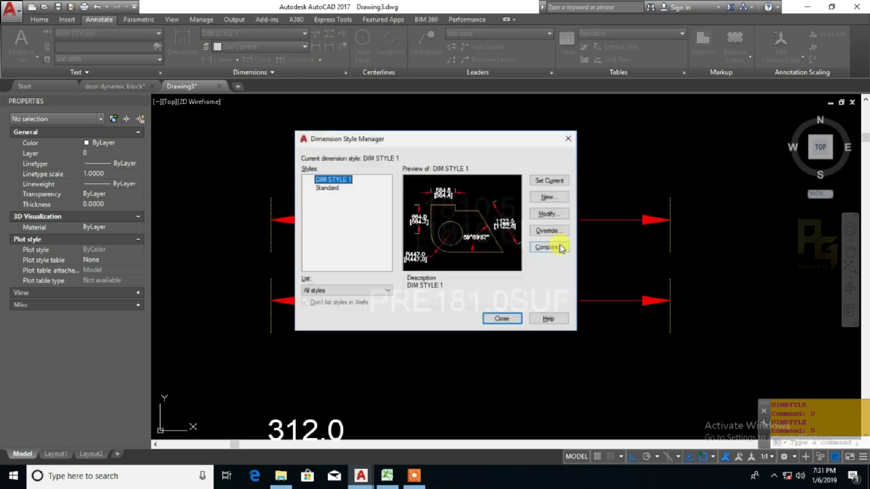
{"action": "left_click", "coordinate": [547, 215]}
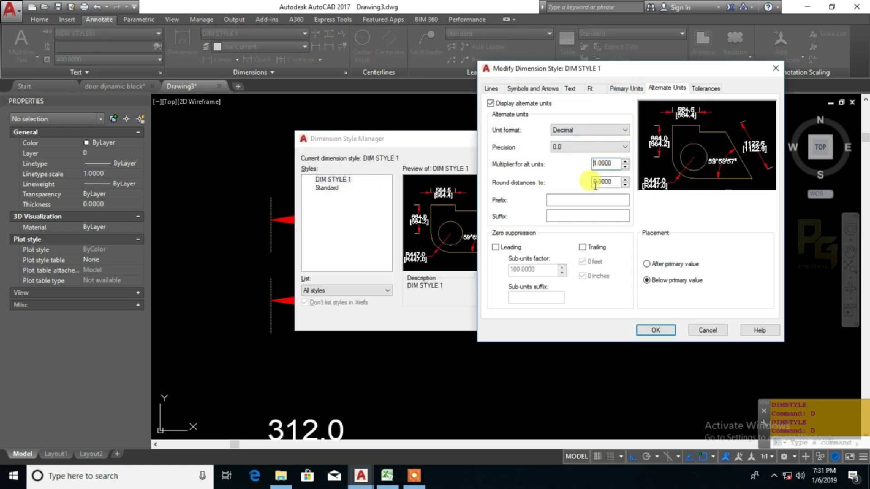
{"action": "key", "text": "Delete"}
{"action": "key", "text": "Right"}
{"action": "left_click", "coordinate": [656, 330]}
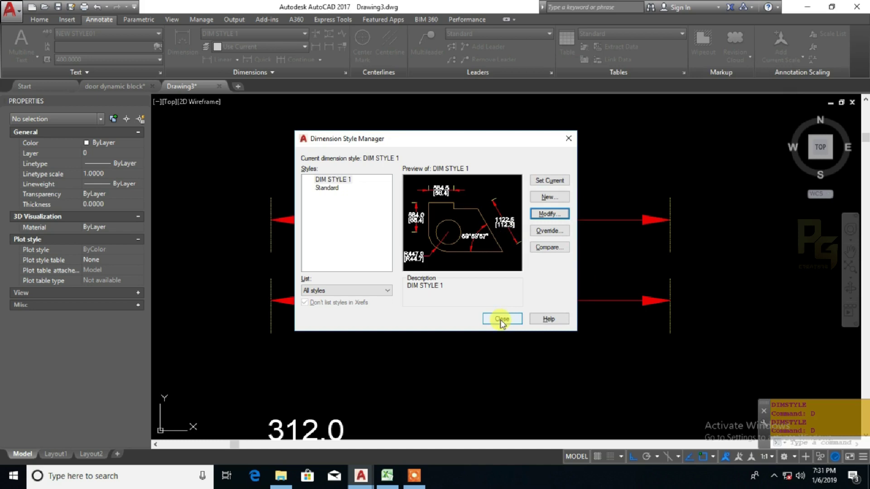
{"action": "left_click", "coordinate": [501, 320]}
{"action": "middle_click_drag", "start_coordinate": [553, 255], "coordinate": [580, 251]}
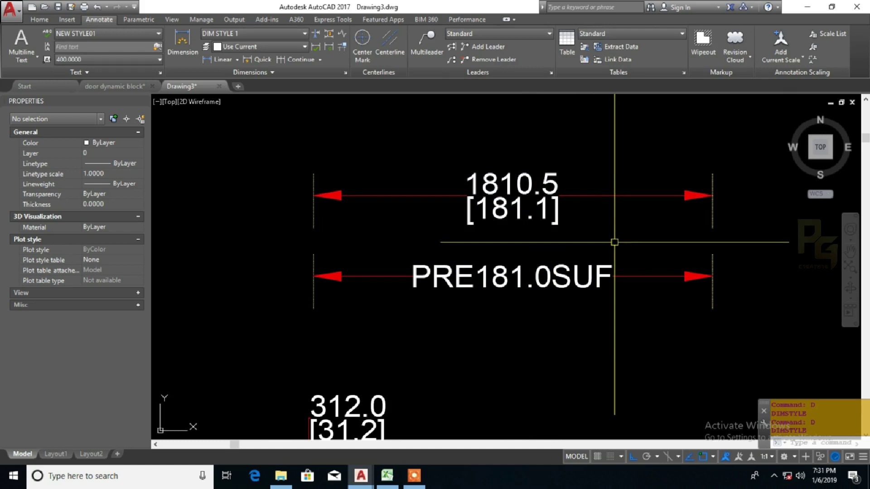
{"action": "mouse_move", "coordinate": [612, 241]}
{"action": "middle_mouse_down"}
{"action": "mouse_move", "coordinate": [613, 229]}
{"action": "mouse_move", "coordinate": [478, 225]}
{"action": "mouse_move", "coordinate": [477, 246]}
{"action": "middle_mouse_up"}
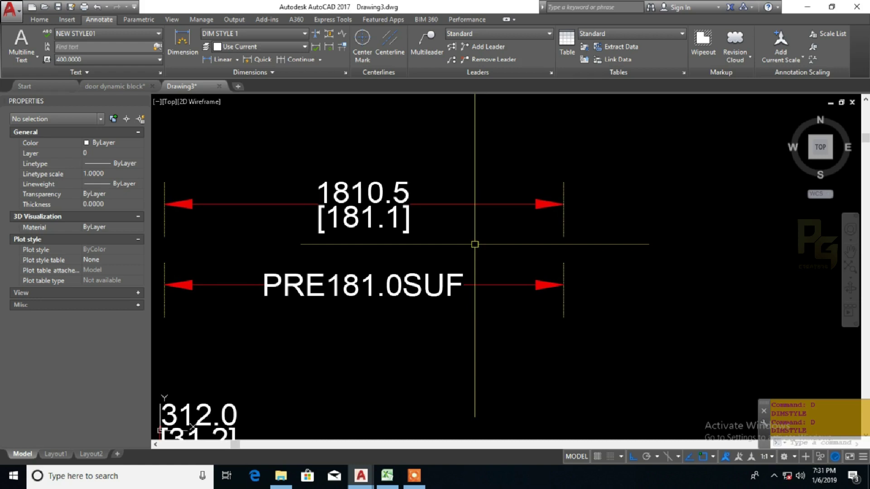
Modify DIM STYLE 1 again and turn off the display of alternate units
{"action": "type", "text": "d"}
{"action": "key", "text": "Return"}
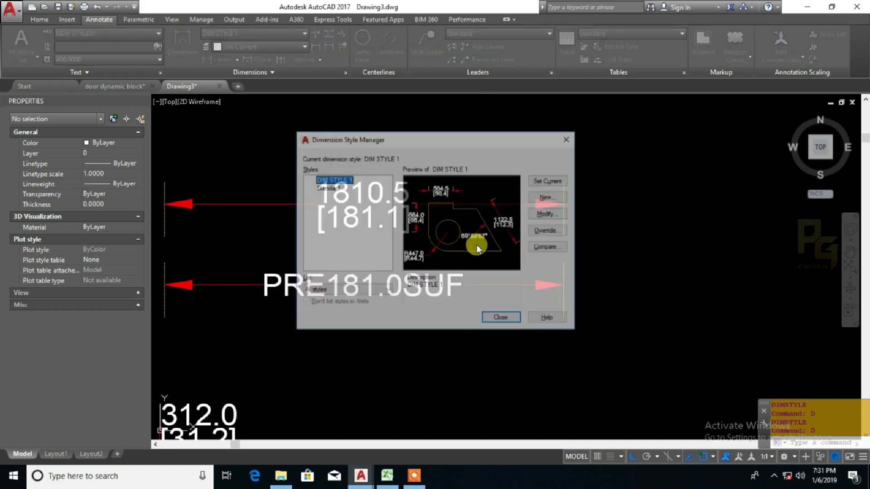
{"action": "left_click", "coordinate": [554, 216]}
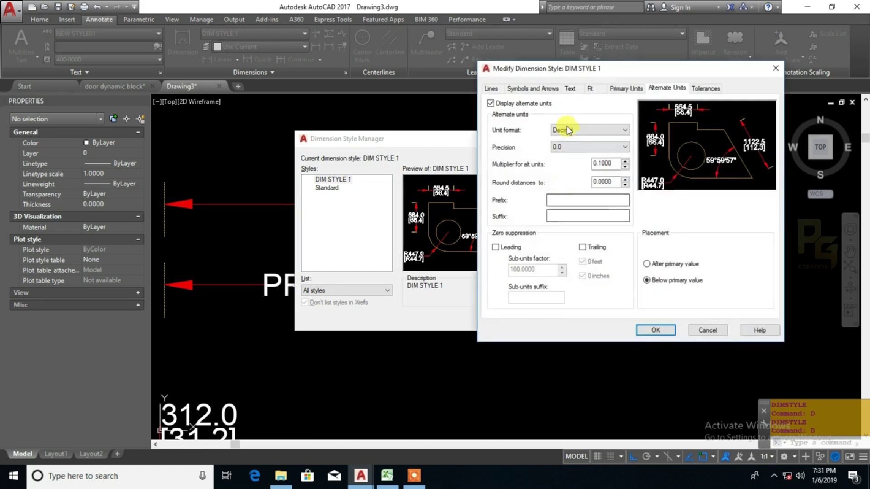
{"action": "left_click", "coordinate": [491, 104]}
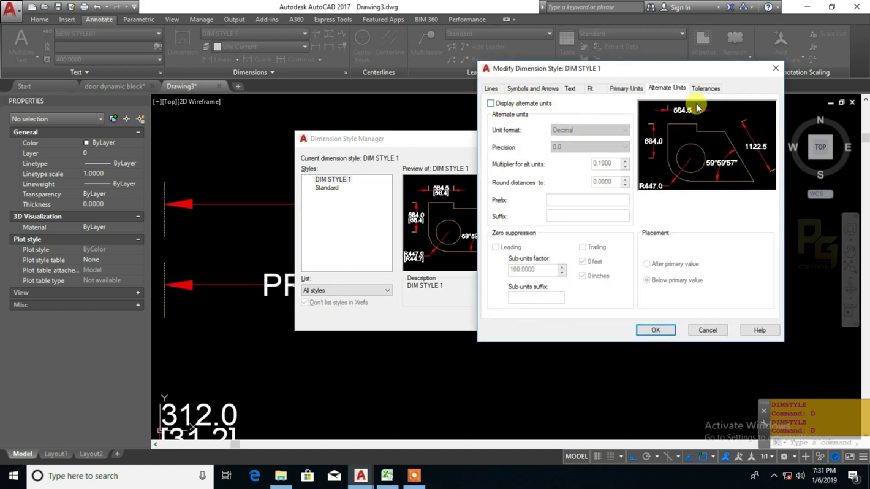
Try the tolerance methods Symmetrical, Deviation and Limits for DIM STYLE 1, ending on Basic
{"action": "left_click", "coordinate": [705, 90]}
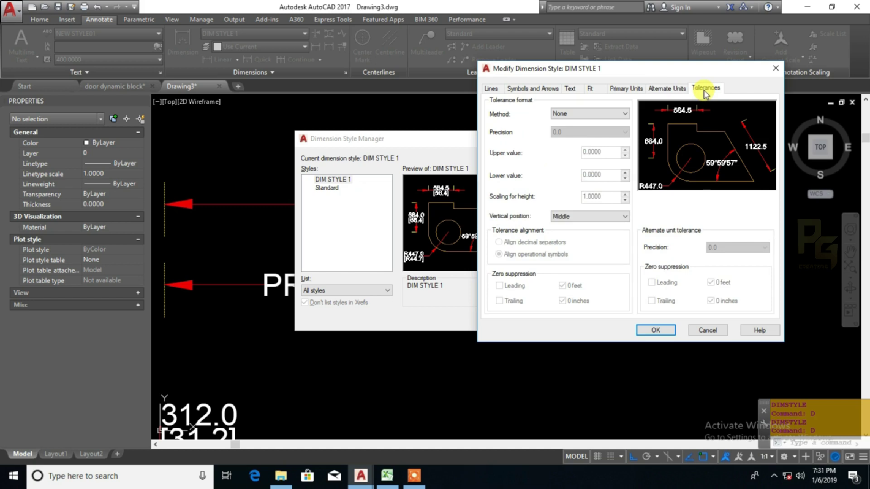
{"action": "left_click", "coordinate": [596, 114]}
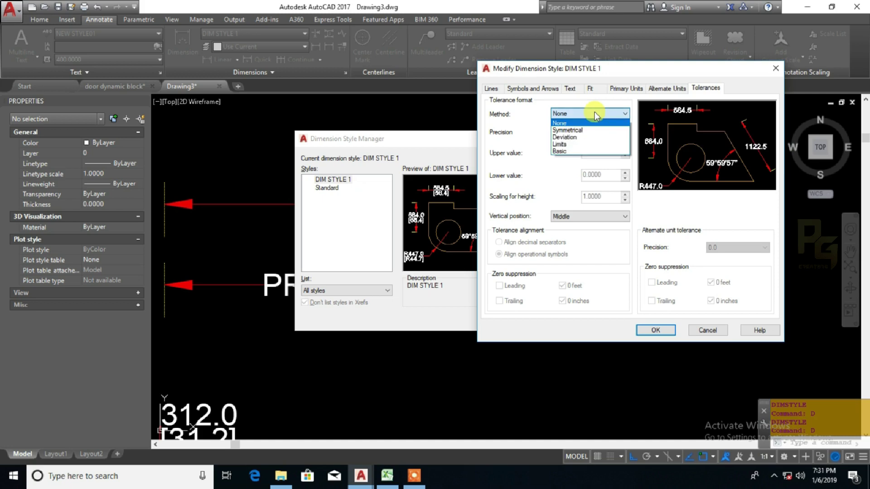
{"action": "left_click", "coordinate": [586, 131]}
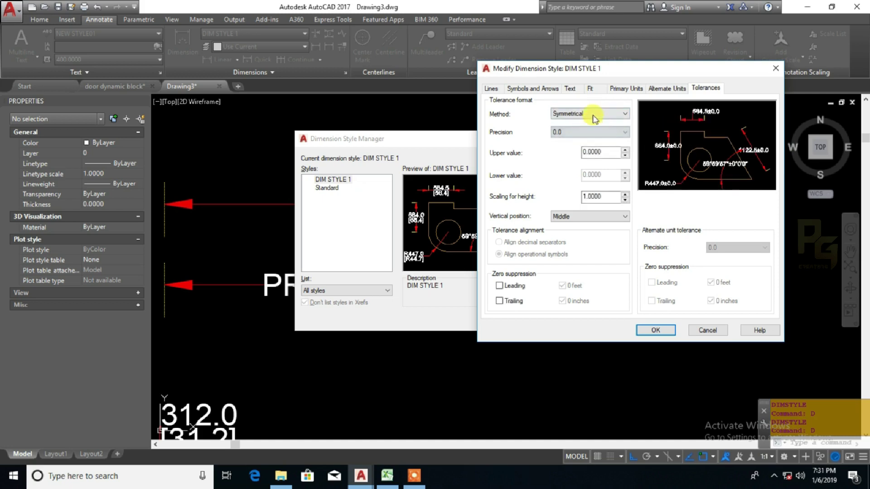
{"action": "left_click", "coordinate": [590, 114]}
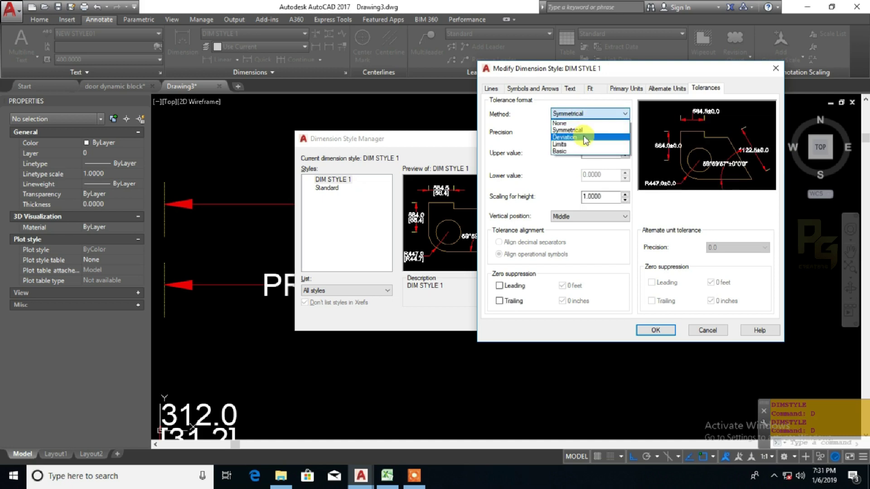
{"action": "left_click", "coordinate": [584, 139]}
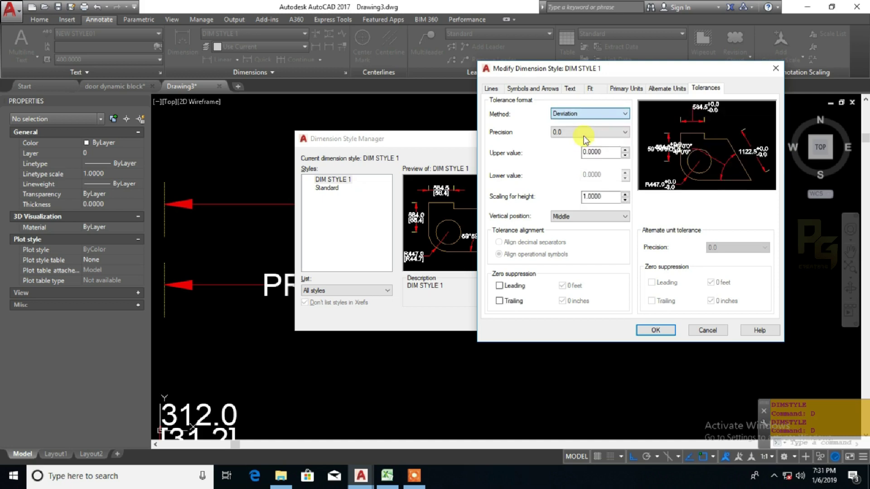
{"action": "left_click", "coordinate": [599, 115]}
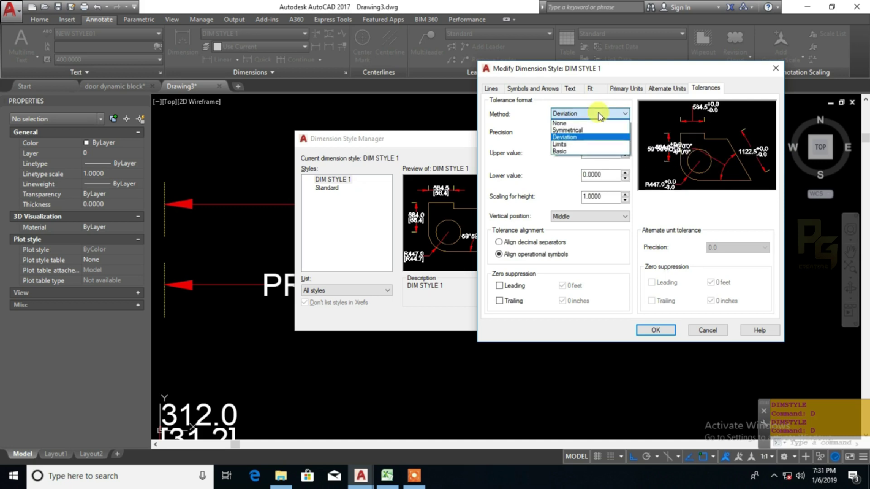
{"action": "left_click", "coordinate": [573, 147]}
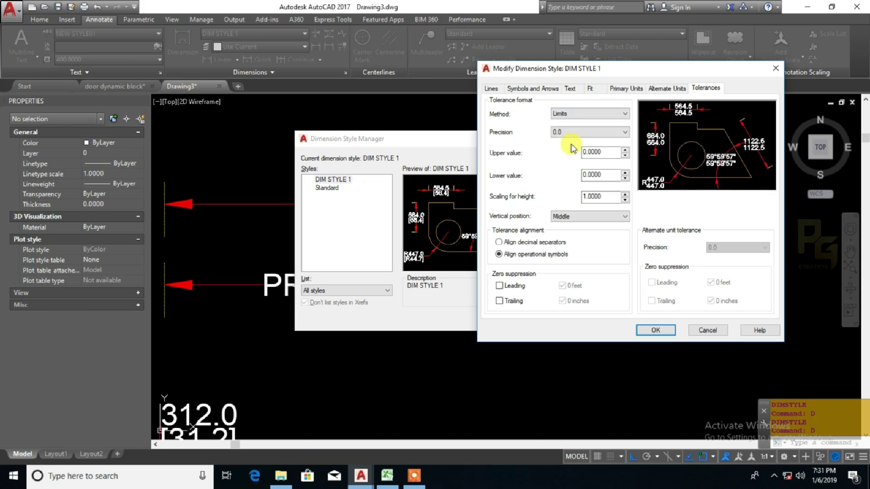
{"action": "left_click", "coordinate": [585, 116]}
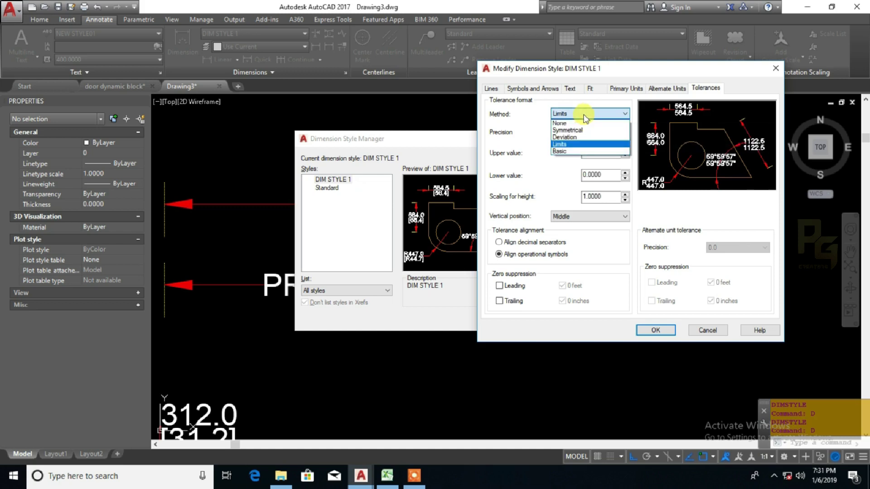
{"action": "left_click", "coordinate": [574, 153]}
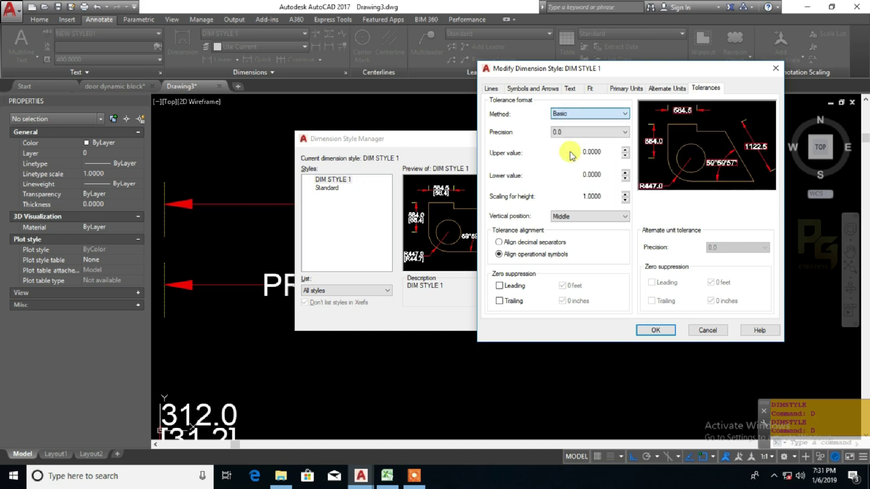
Set DIM STYLE 1's tolerance method to Symmetrical with precision 0.0 and an upper value of 1
{"action": "left_click", "coordinate": [579, 116]}
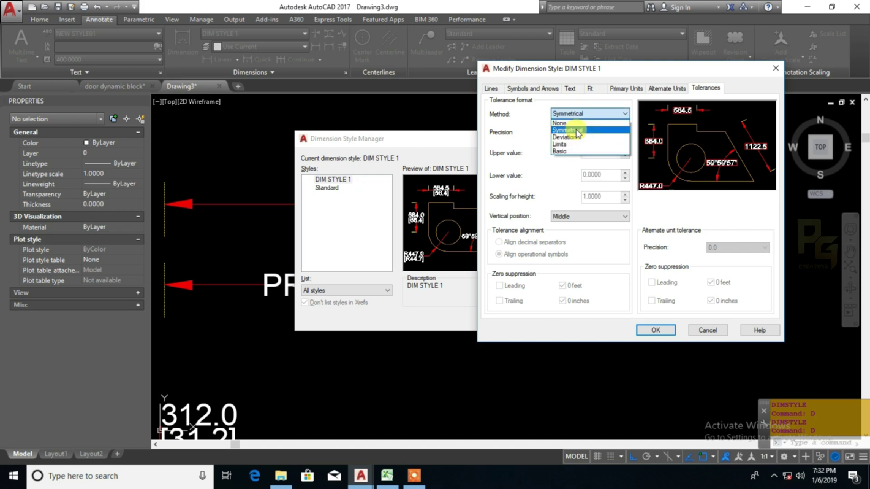
{"action": "left_click", "coordinate": [578, 131]}
{"action": "left_click", "coordinate": [573, 132]}
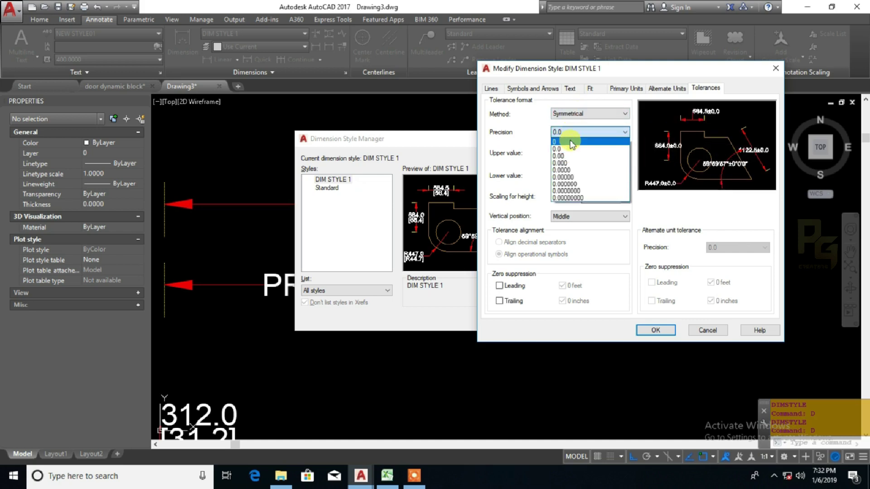
{"action": "left_click", "coordinate": [565, 150]}
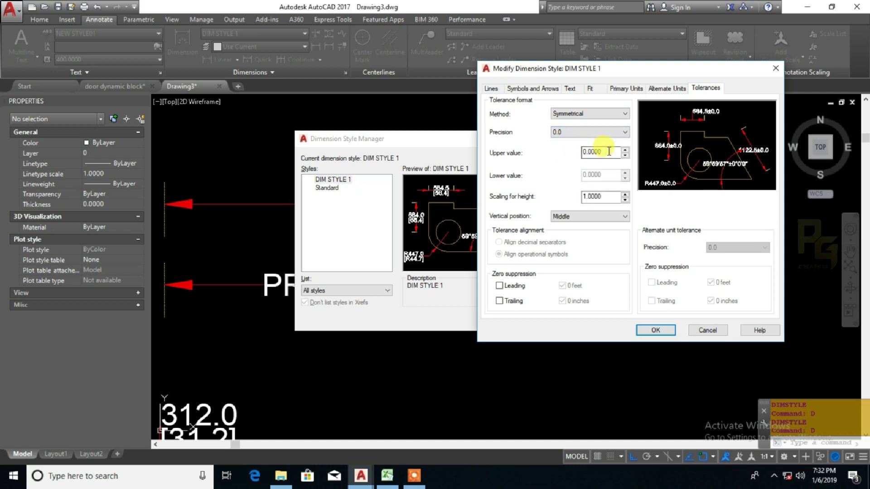
{"action": "left_click_drag", "start_coordinate": [609, 151], "coordinate": [528, 157]}
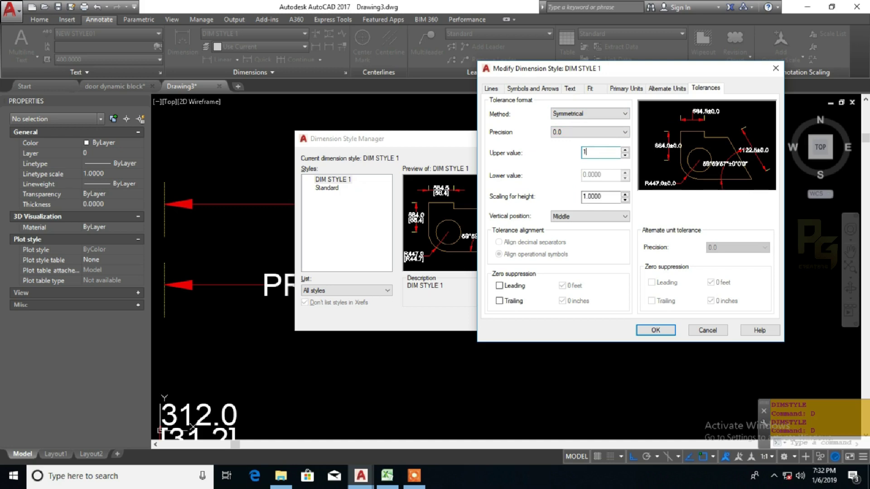
{"action": "left_click", "coordinate": [615, 197]}
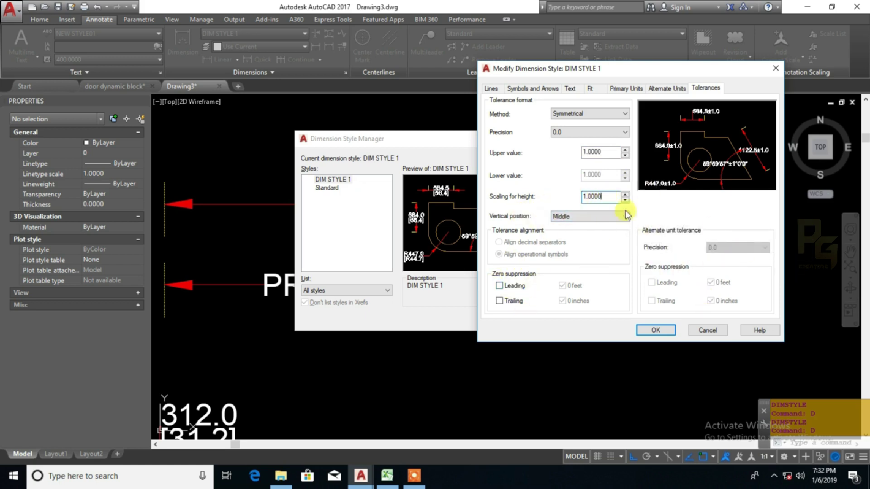
Accept DIM STYLE 1's tolerance settings, close the style manager and check the tolerance on the upper dimension
{"action": "left_click", "coordinate": [666, 89]}
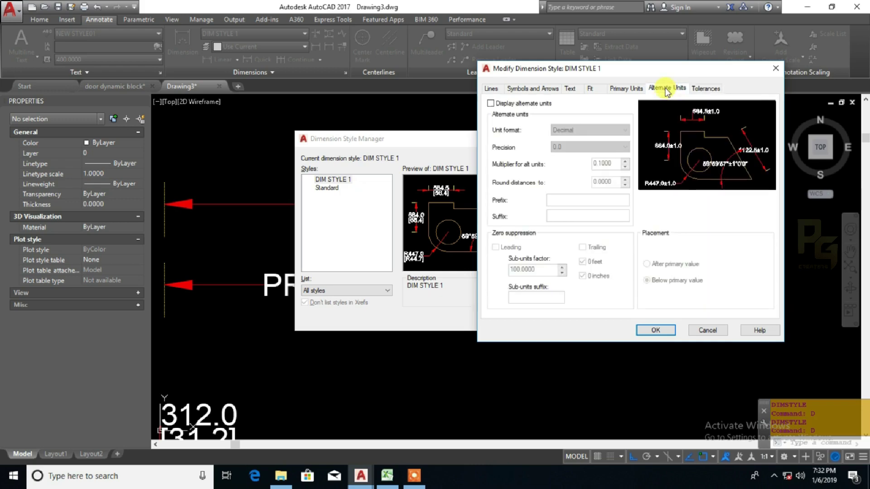
{"action": "left_click", "coordinate": [704, 89]}
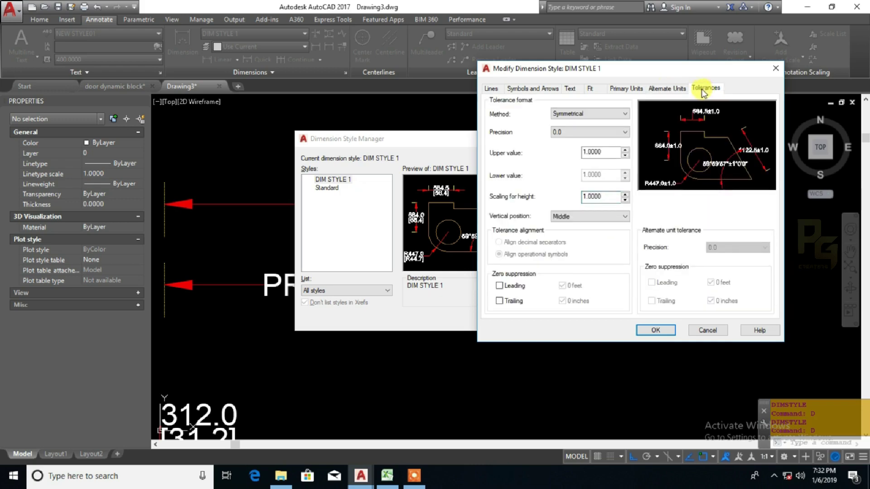
{"action": "left_click", "coordinate": [655, 330]}
{"action": "left_click", "coordinate": [502, 317]}
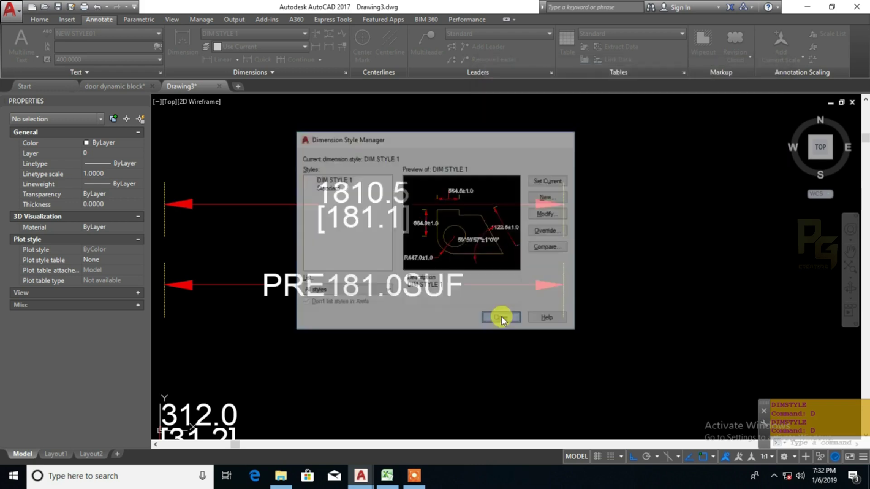
{"action": "scroll", "coordinate": [434, 254], "scroll_direction": "up", "scroll_amount": 5}
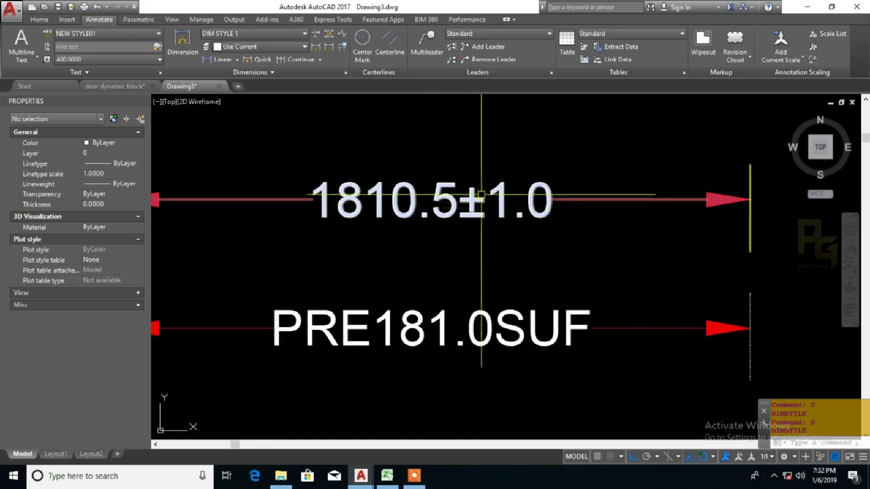
{"action": "scroll", "coordinate": [487, 210], "scroll_direction": "down", "scroll_amount": 2}
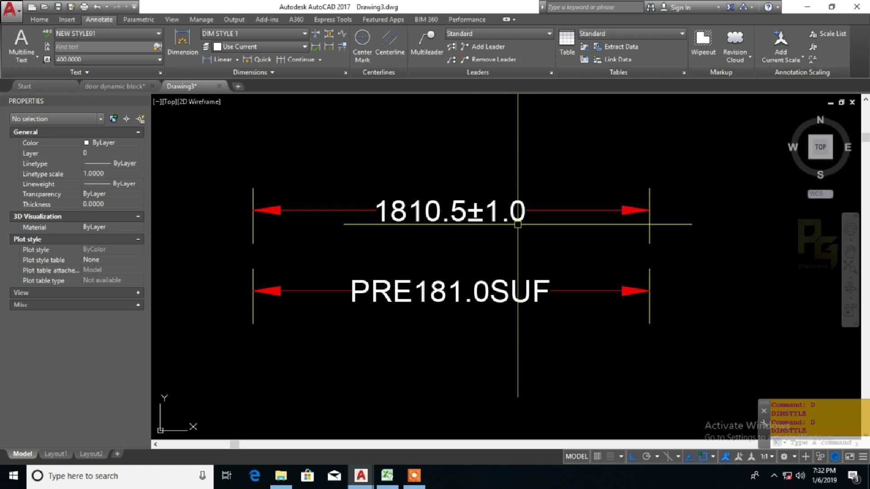
Reopen DIM STYLE 1 for modification and set its dimension text color to Green
{"action": "type", "text": "d"}
{"action": "key", "text": "Return"}
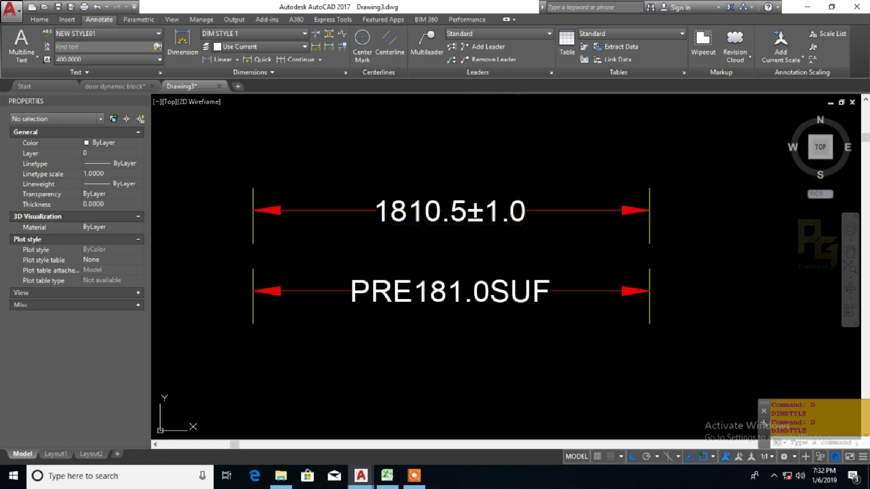
{"action": "left_click", "coordinate": [549, 213]}
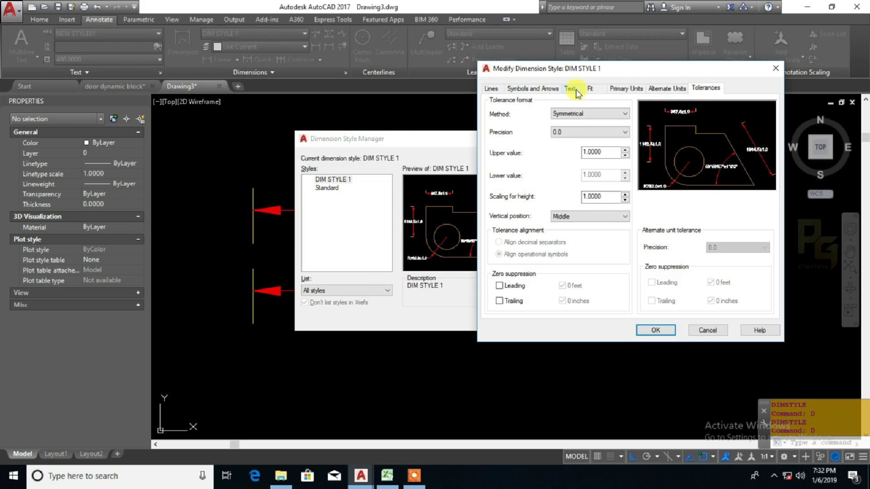
{"action": "left_click", "coordinate": [572, 89]}
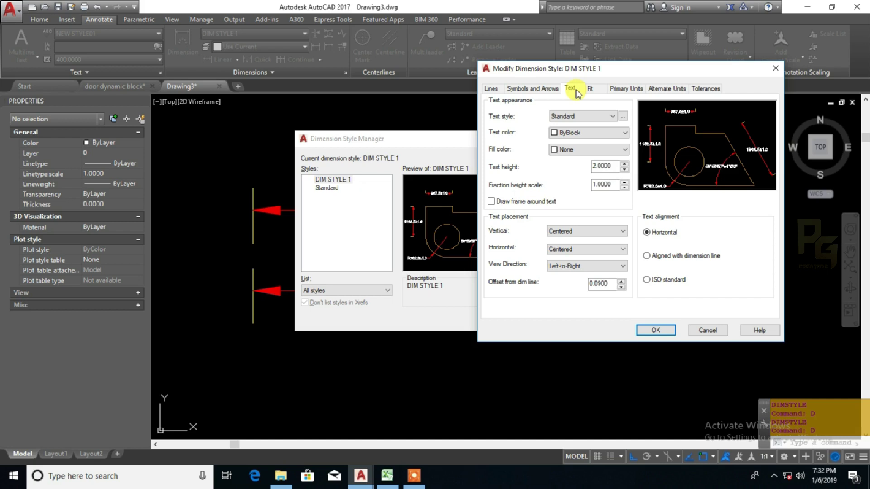
{"action": "left_click", "coordinate": [599, 116]}
{"action": "left_click", "coordinate": [602, 110]}
{"action": "left_click", "coordinate": [591, 132]}
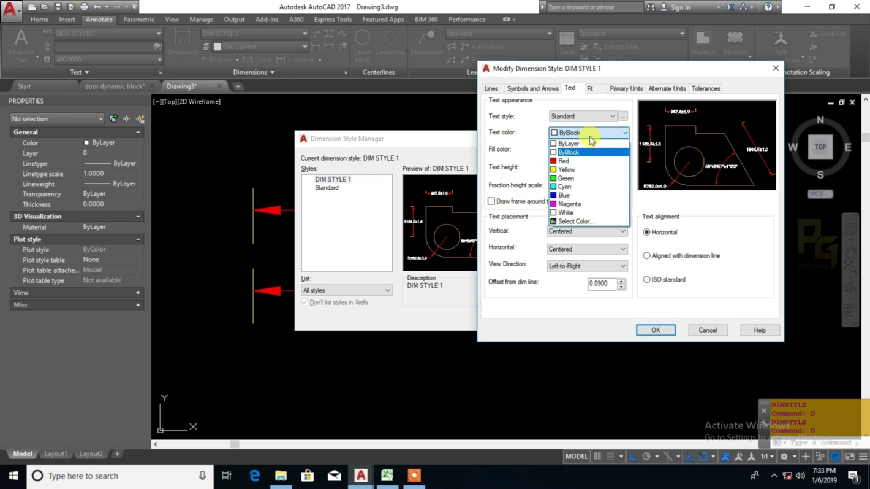
{"action": "left_click", "coordinate": [566, 178]}
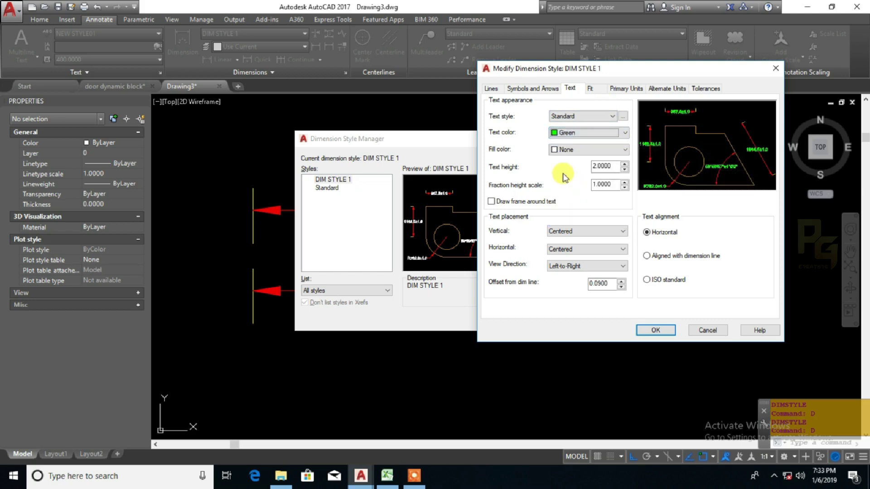
Try Yellow as the dimension text's fill color, then set the fill color to White
{"action": "left_click", "coordinate": [588, 151]}
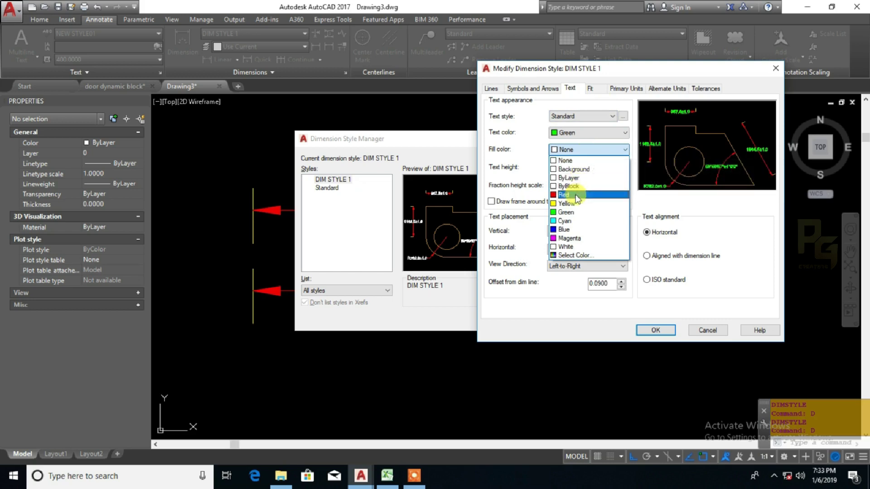
{"action": "left_click", "coordinate": [567, 203]}
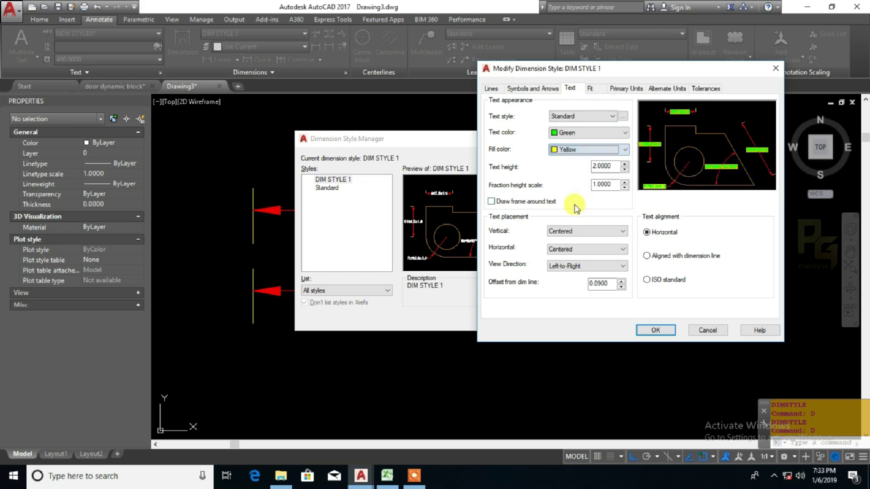
{"action": "left_click", "coordinate": [571, 150]}
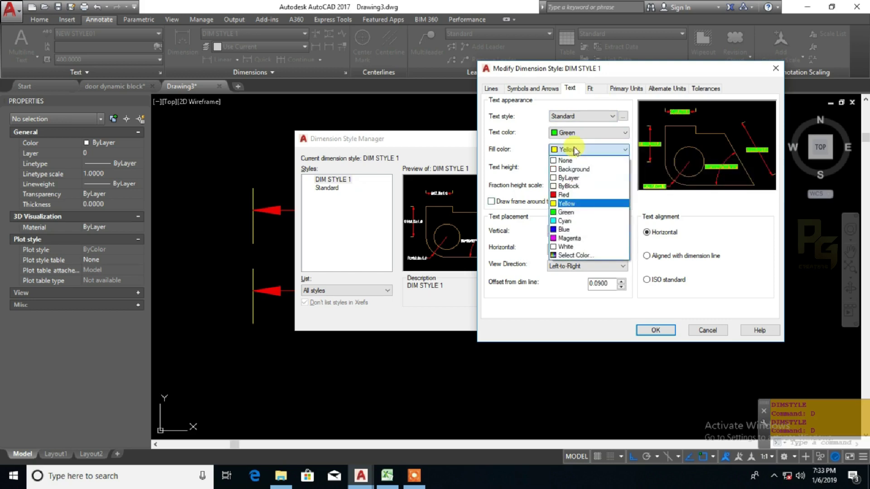
{"action": "left_click", "coordinate": [565, 246]}
{"action": "left_click", "coordinate": [580, 151]}
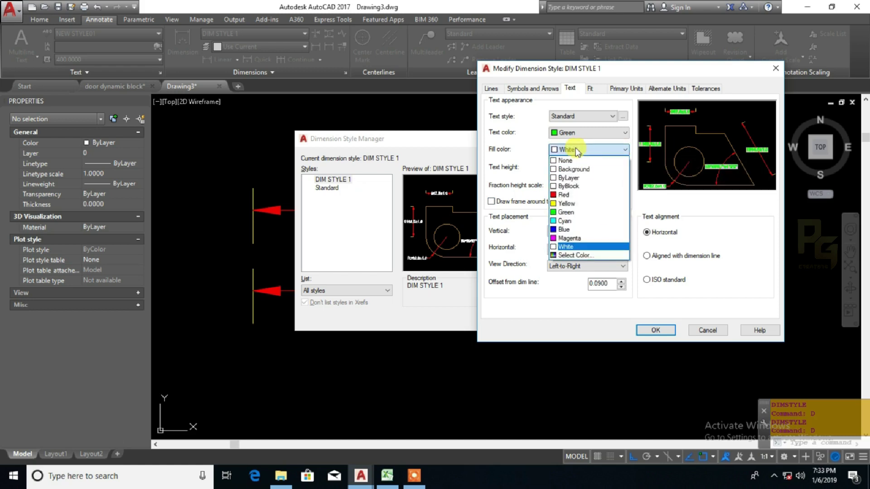
{"action": "left_click", "coordinate": [537, 144]}
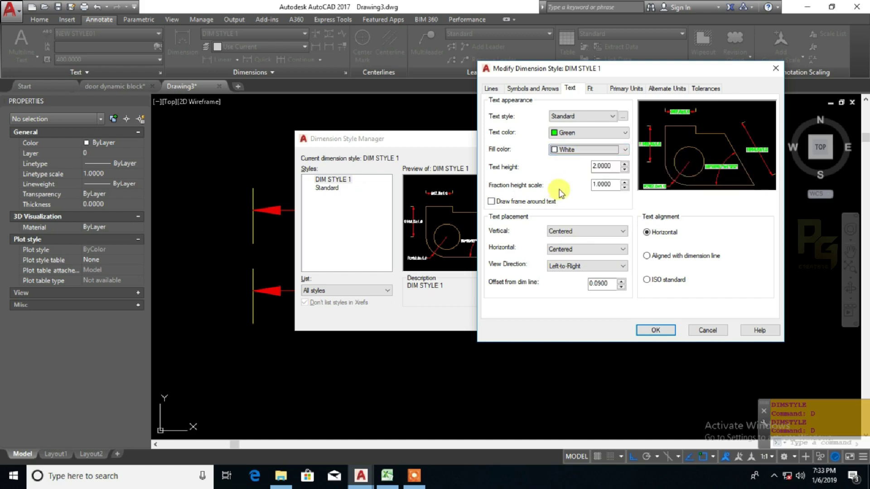
Set the text placement to vertical Above and horizontal Centered, and try view direction Right-to-Left before choosing Left-to-Right
{"action": "left_click", "coordinate": [582, 231]}
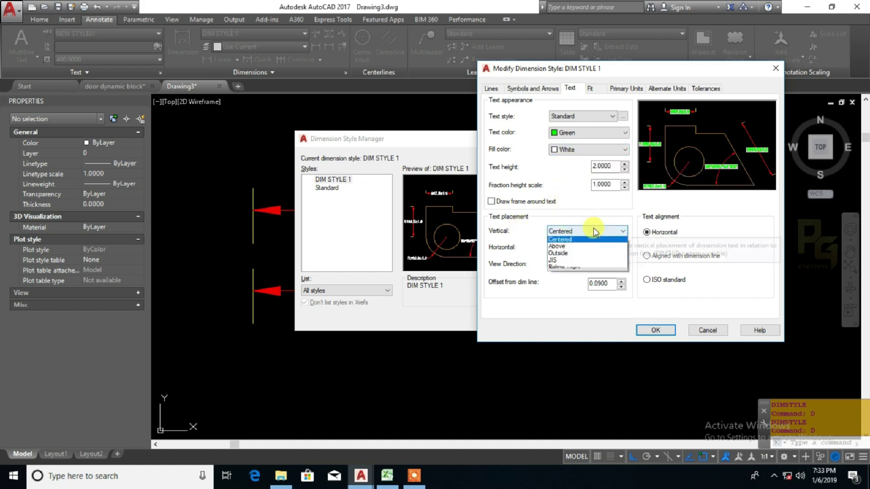
{"action": "left_click", "coordinate": [565, 248]}
{"action": "left_click", "coordinate": [574, 249]}
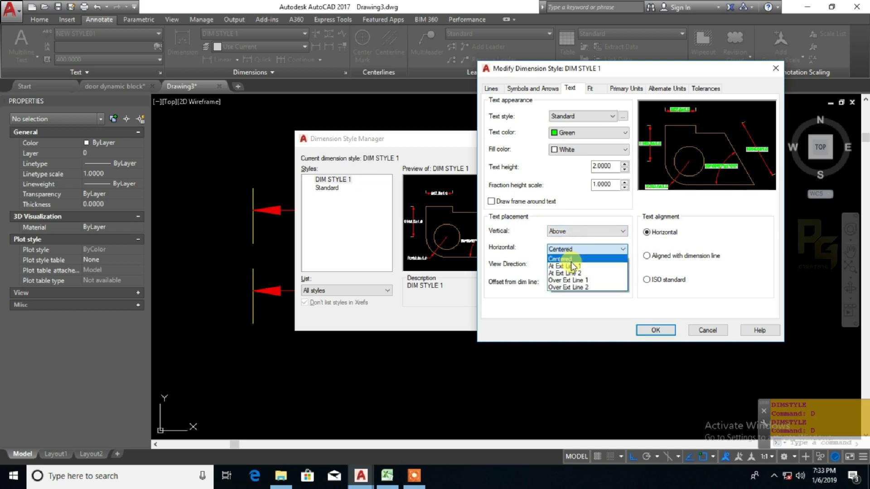
{"action": "left_click", "coordinate": [572, 261]}
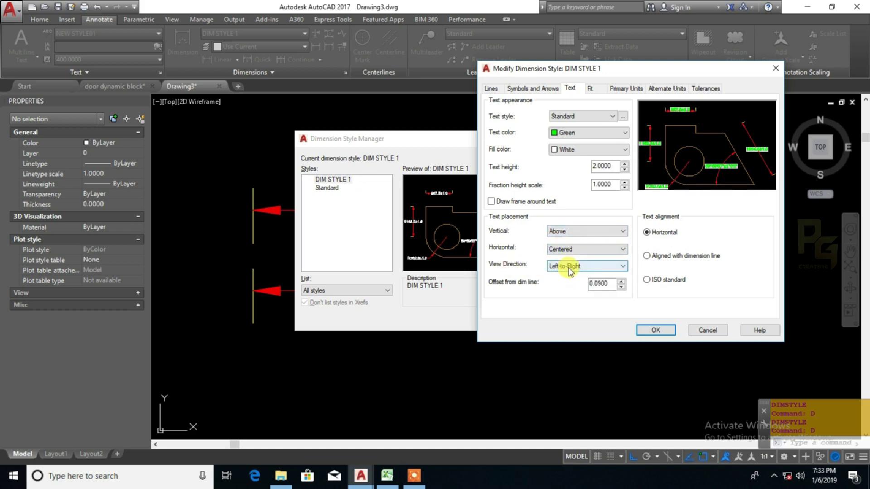
{"action": "left_click", "coordinate": [577, 266]}
{"action": "left_click", "coordinate": [569, 284]}
{"action": "left_click", "coordinate": [575, 266]}
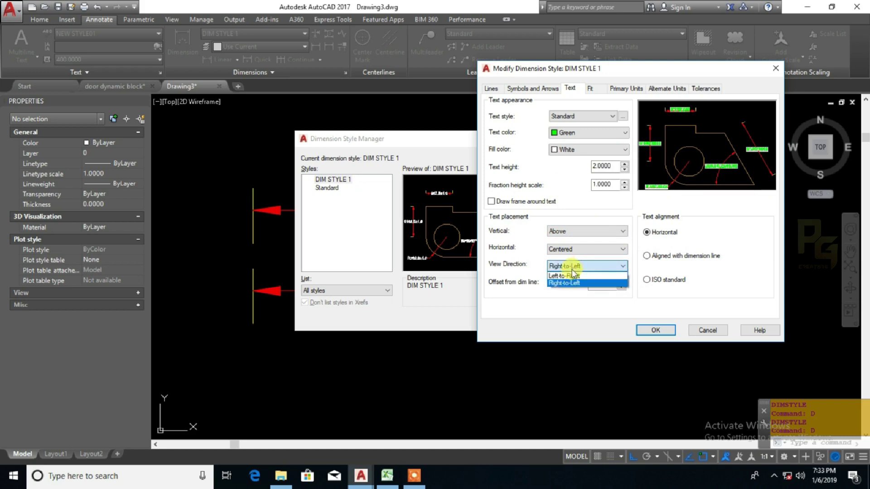
{"action": "left_click", "coordinate": [571, 275]}
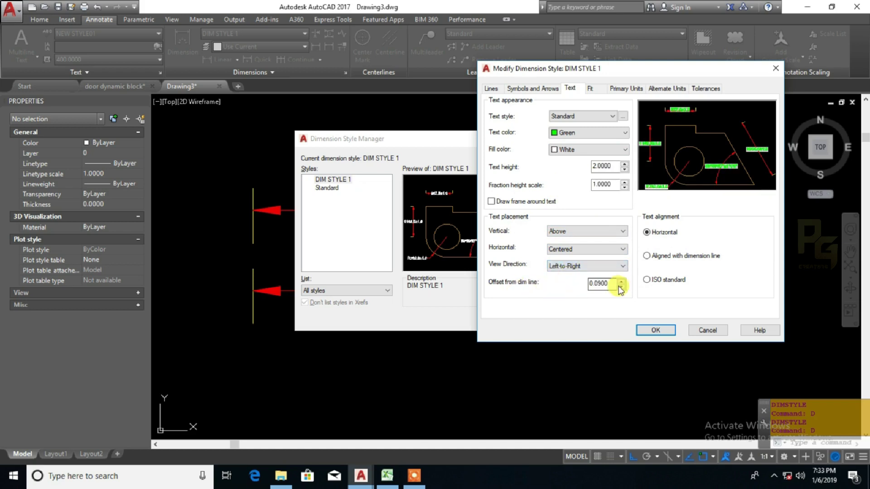
Set the text offset from the dimension line to 0.5 and, after trying the other alignments, choose Aligned with dimension line
{"action": "double_click", "coordinate": [600, 284]}
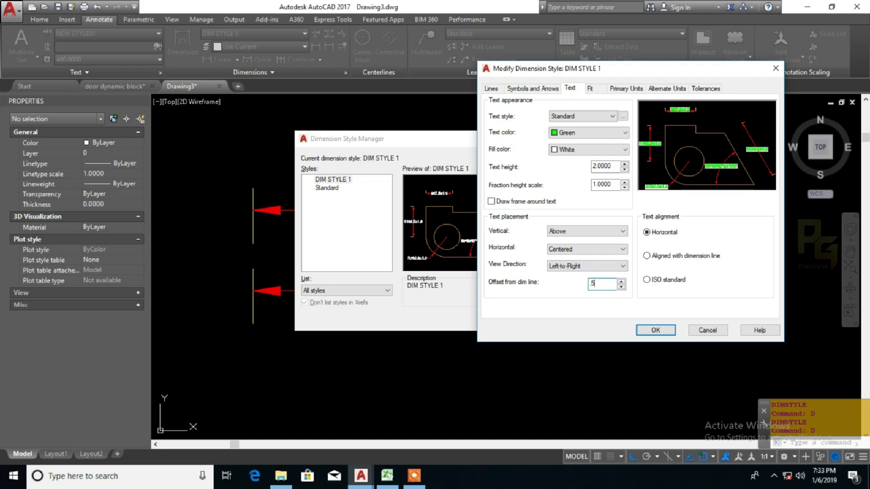
{"action": "left_click", "coordinate": [647, 256]}
{"action": "left_click", "coordinate": [647, 233]}
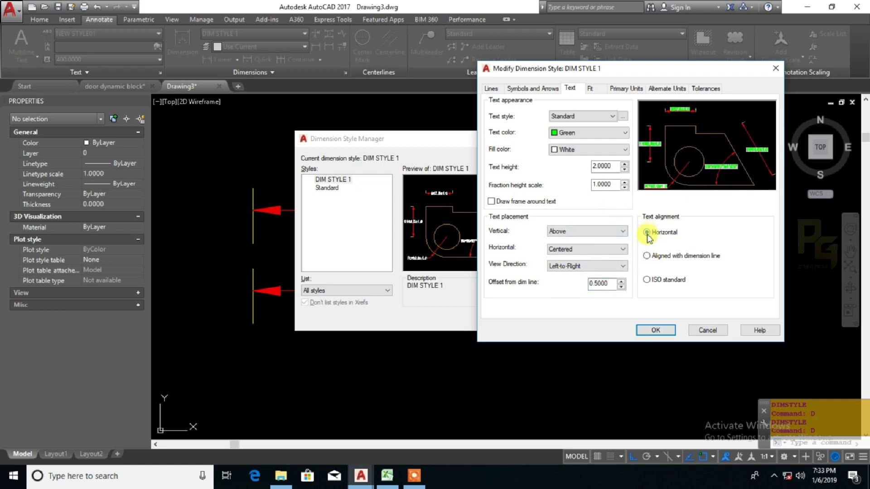
{"action": "left_click", "coordinate": [647, 256]}
{"action": "left_click", "coordinate": [647, 281]}
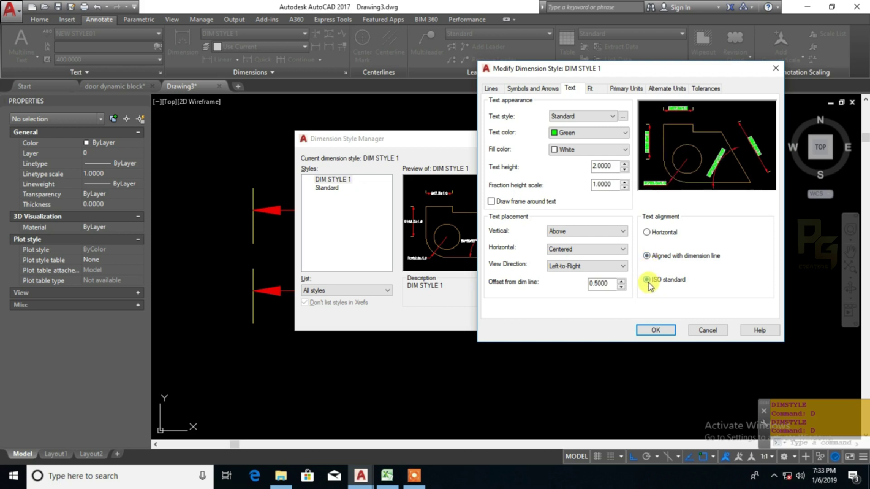
{"action": "left_click", "coordinate": [646, 256]}
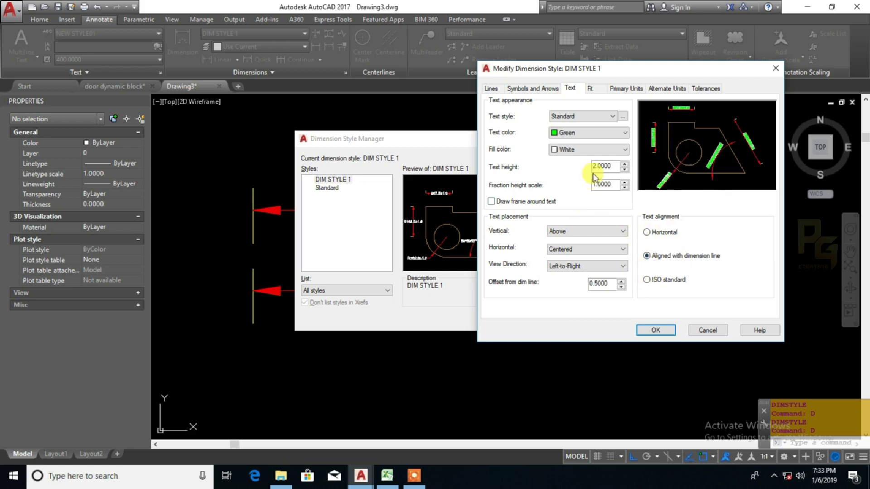
Accept DIM STYLE 1's text changes, close the style manager and check the dimensions in the drawing
{"action": "left_click", "coordinate": [657, 331]}
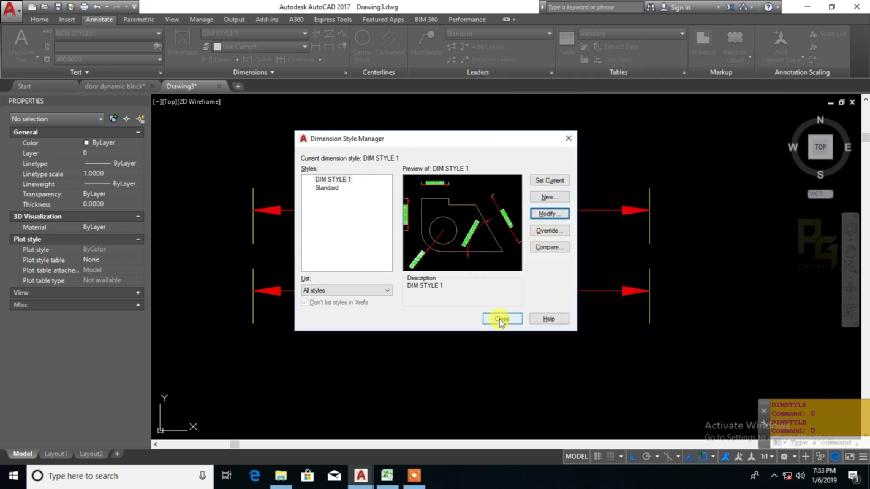
{"action": "left_click", "coordinate": [502, 319]}
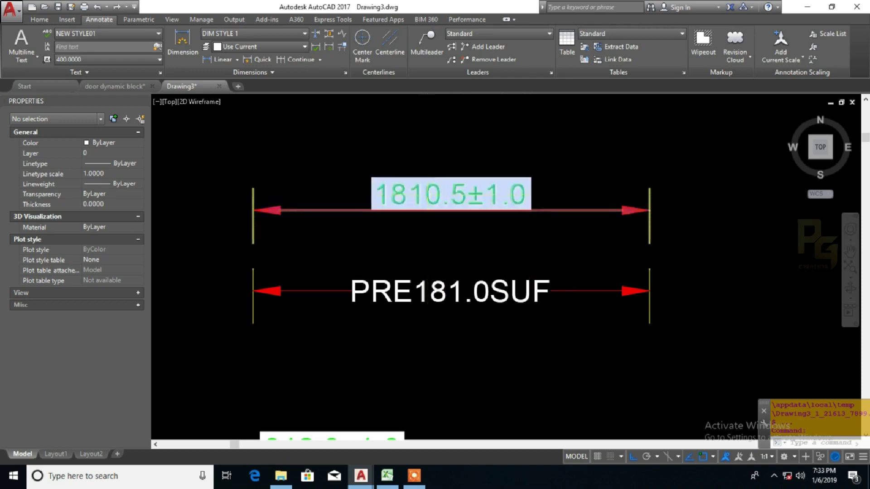
{"action": "middle_click_drag", "start_coordinate": [503, 225], "coordinate": [511, 254]}
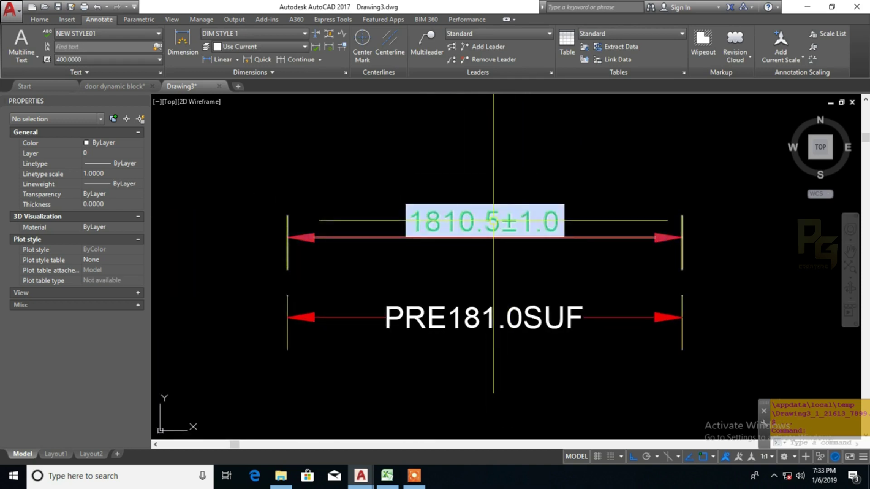
{"action": "scroll", "coordinate": [549, 240], "scroll_direction": "down", "scroll_amount": 2}
{"action": "middle_click_drag", "start_coordinate": [577, 239], "coordinate": [586, 216]}
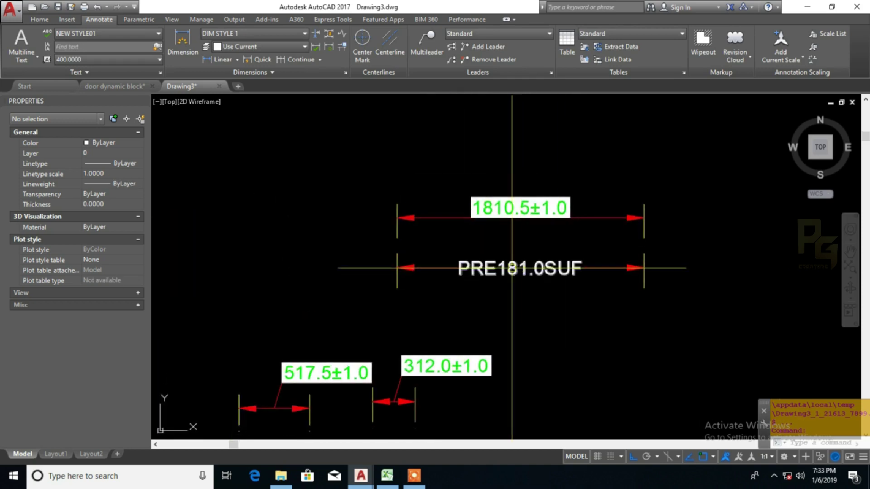
{"action": "scroll", "coordinate": [569, 237], "scroll_direction": "up", "scroll_amount": 2}
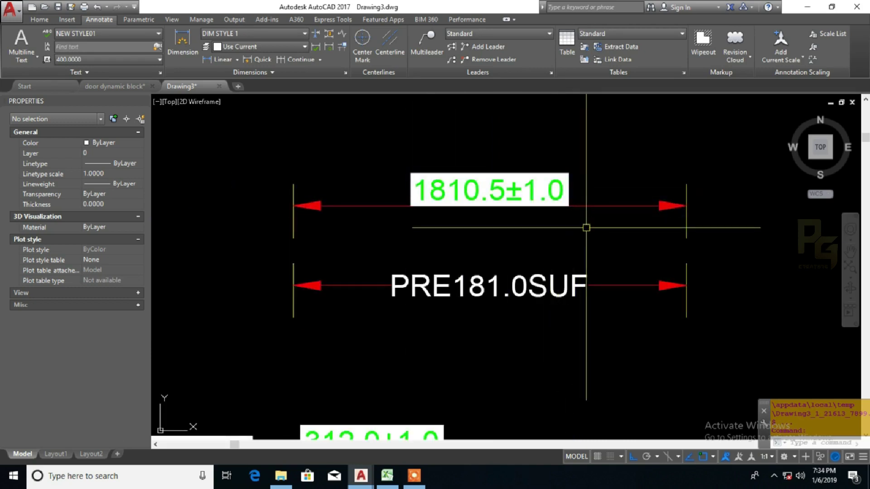
Set DIM STYLE 1's text fill color to None and its text style to NEW STYLE01, and apply the changes
{"action": "type", "text": "d"}
{"action": "key", "text": "Return"}
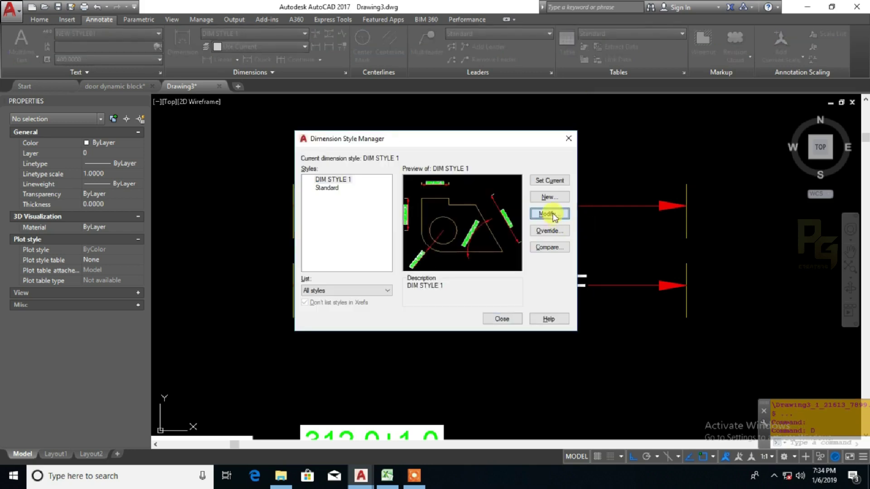
{"action": "left_click", "coordinate": [554, 218]}
{"action": "left_click", "coordinate": [582, 136]}
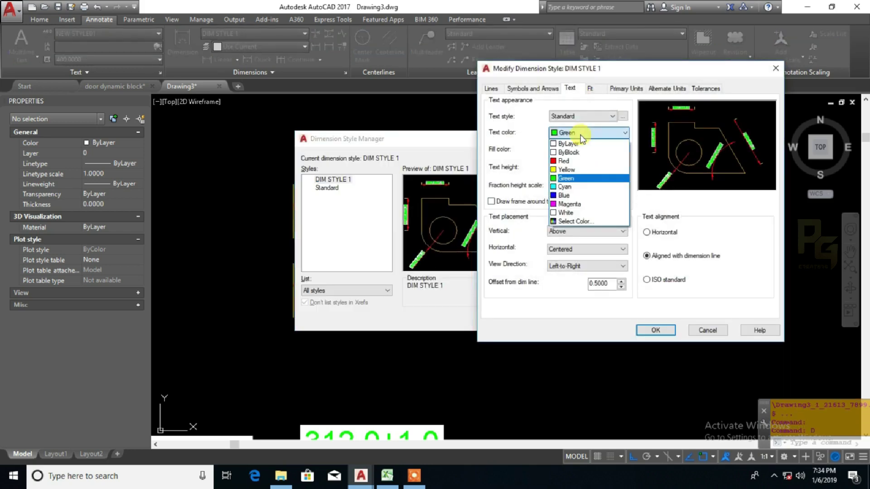
{"action": "left_click", "coordinate": [582, 136]}
{"action": "left_click", "coordinate": [585, 150]}
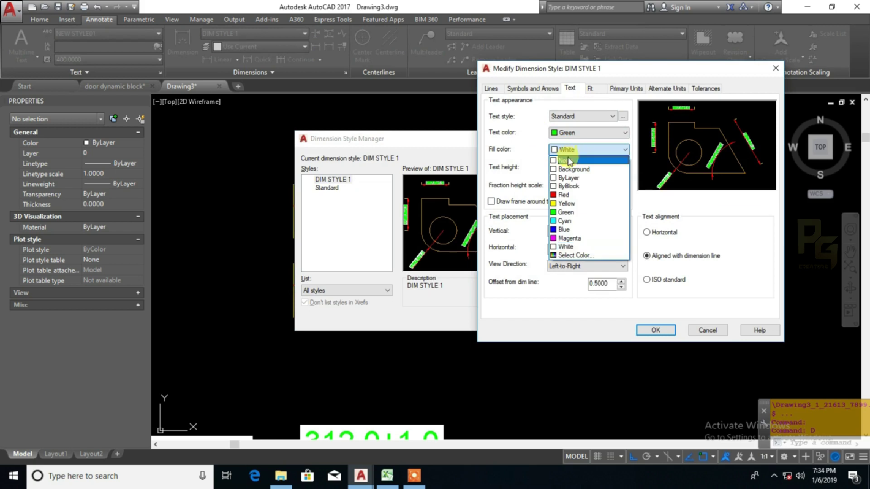
{"action": "left_click", "coordinate": [569, 161]}
{"action": "left_click", "coordinate": [602, 119]}
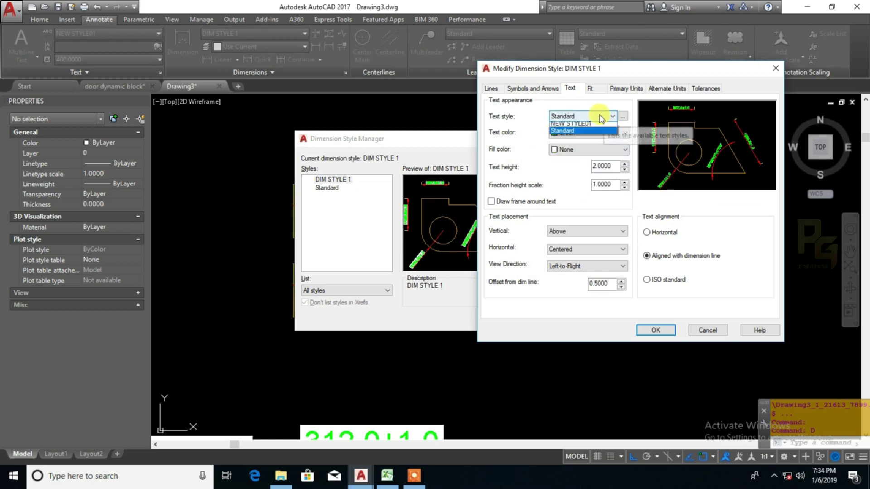
{"action": "left_click", "coordinate": [587, 131]}
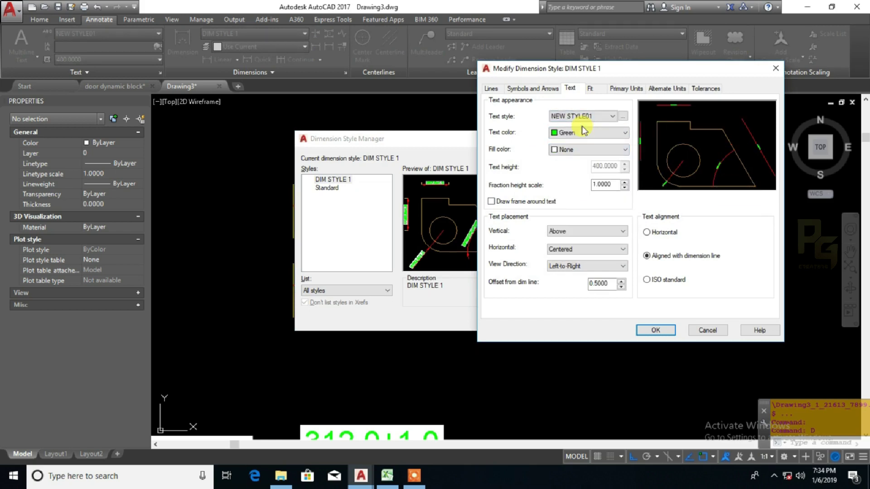
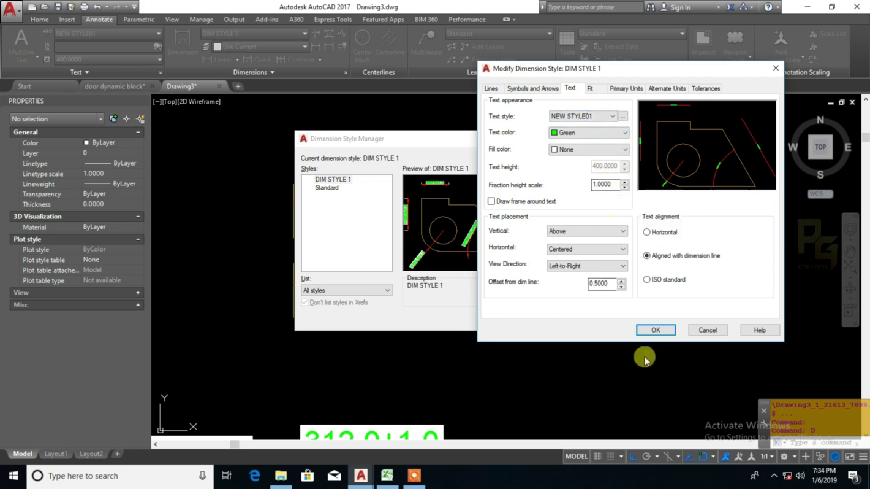
{"action": "left_click", "coordinate": [655, 330]}
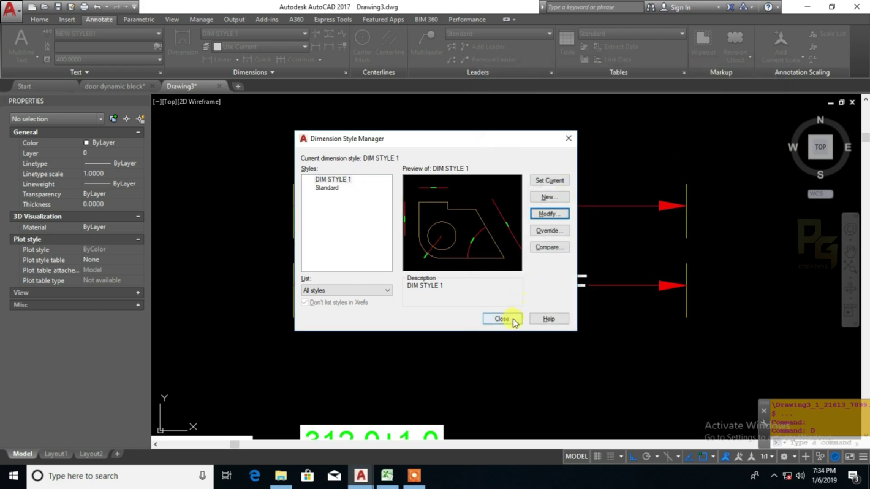
{"action": "left_click", "coordinate": [503, 317]}
{"action": "scroll", "coordinate": [553, 235], "scroll_direction": "down", "scroll_amount": 10}
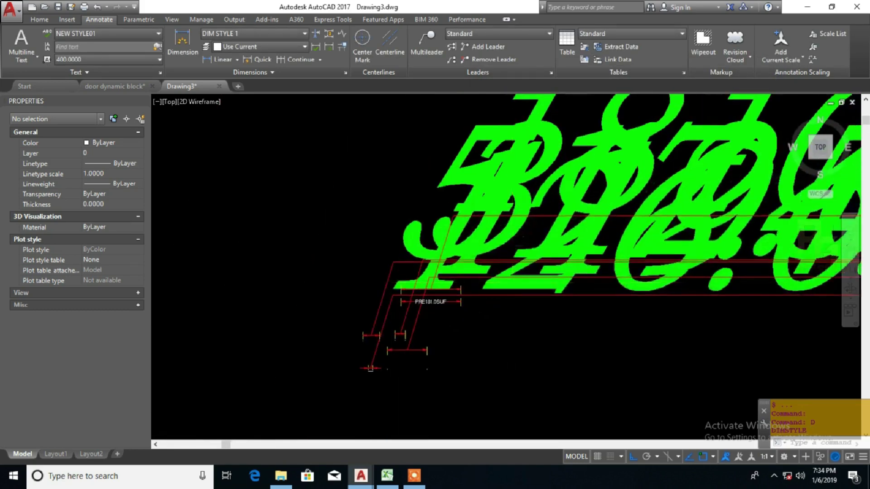
{"action": "scroll", "coordinate": [585, 318], "scroll_direction": "up", "scroll_amount": 4}
{"action": "left_click", "coordinate": [573, 277]}
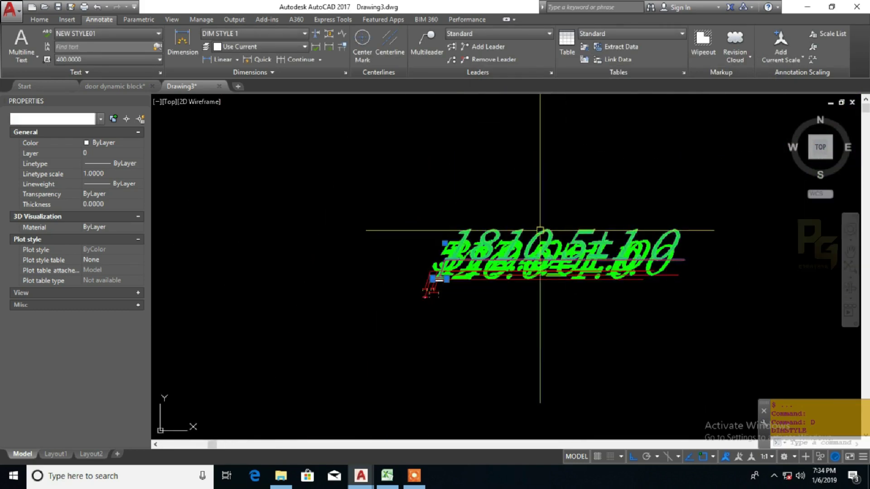
{"action": "type", "text": "m"}
{"action": "key", "text": "Return"}
{"action": "left_click", "coordinate": [558, 330]}
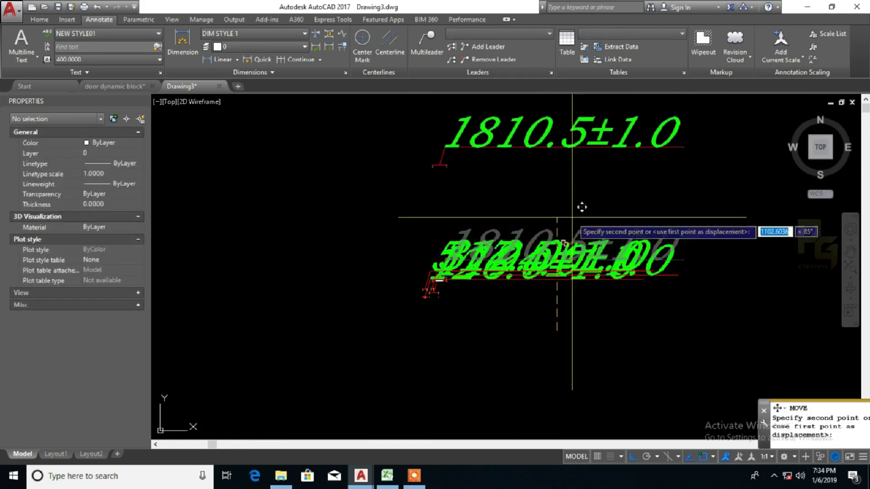
{"action": "key", "text": "Escape"}
Place a horizontal linear dimension of about 19348.5 in the empty space above the overlapping dimensions
{"action": "middle_click_drag", "start_coordinate": [505, 201], "coordinate": [503, 244]}
{"action": "type", "text": "dli"}
{"action": "key", "text": "Return"}
{"action": "left_click", "coordinate": [397, 213]}
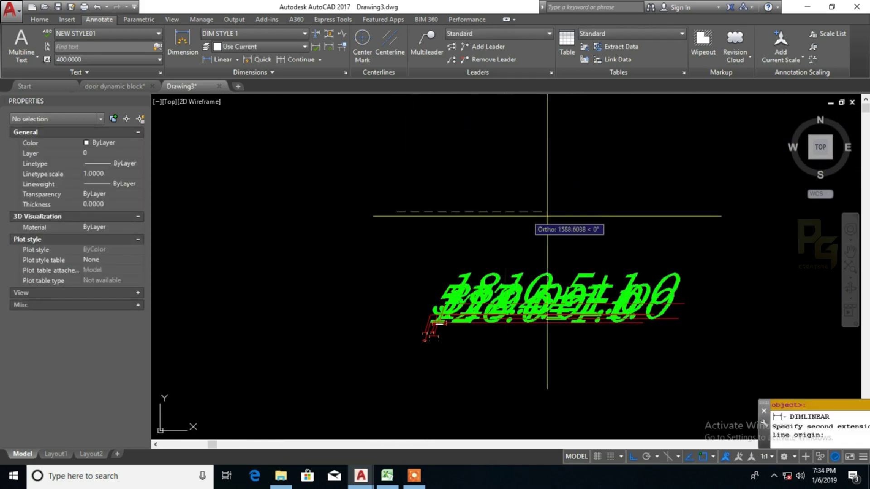
{"action": "left_click", "coordinate": [552, 217]}
{"action": "left_click", "coordinate": [537, 188]}
Override the new dimension's text height, trying 200, 100 and 50 before setting it to 10
{"action": "left_click", "coordinate": [511, 186]}
{"action": "scroll", "coordinate": [526, 213], "scroll_direction": "up", "scroll_amount": 3}
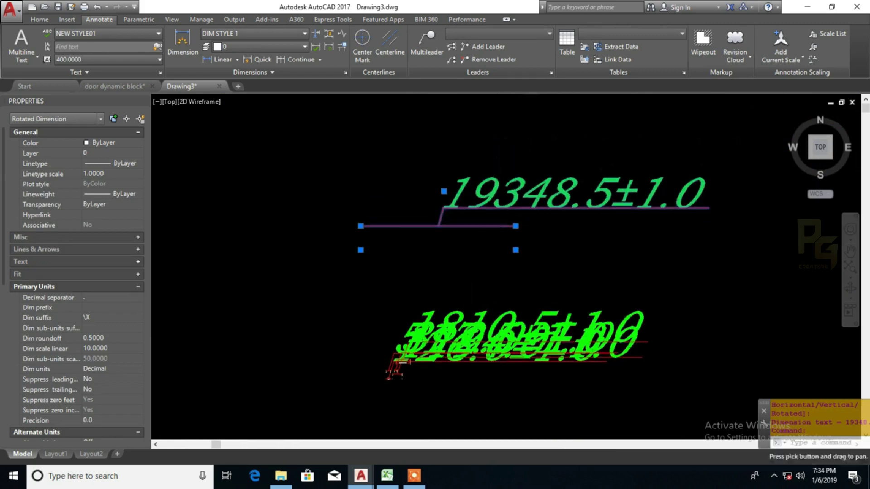
{"action": "middle_click_drag", "start_coordinate": [530, 228], "coordinate": [469, 241]}
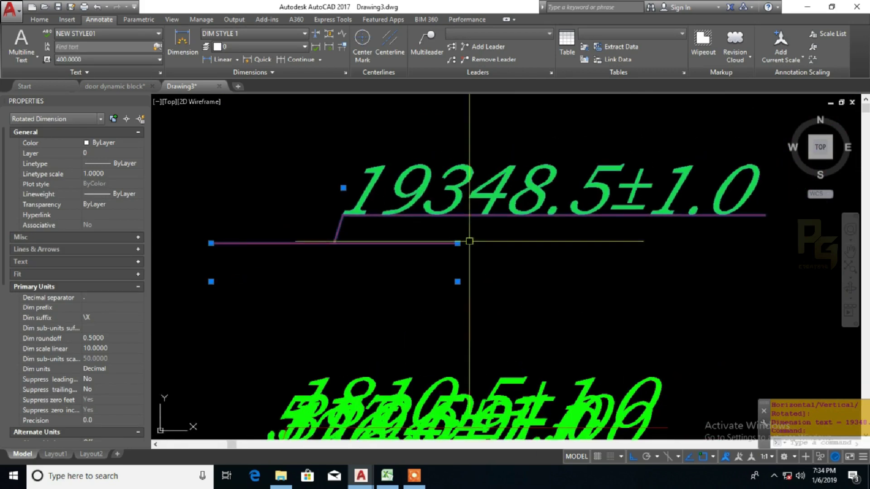
{"action": "left_click", "coordinate": [137, 262]}
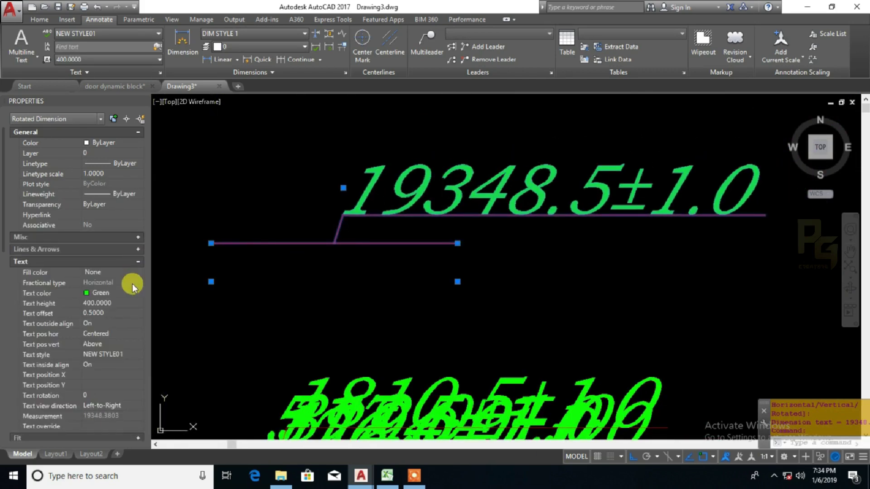
{"action": "left_click", "coordinate": [120, 303]}
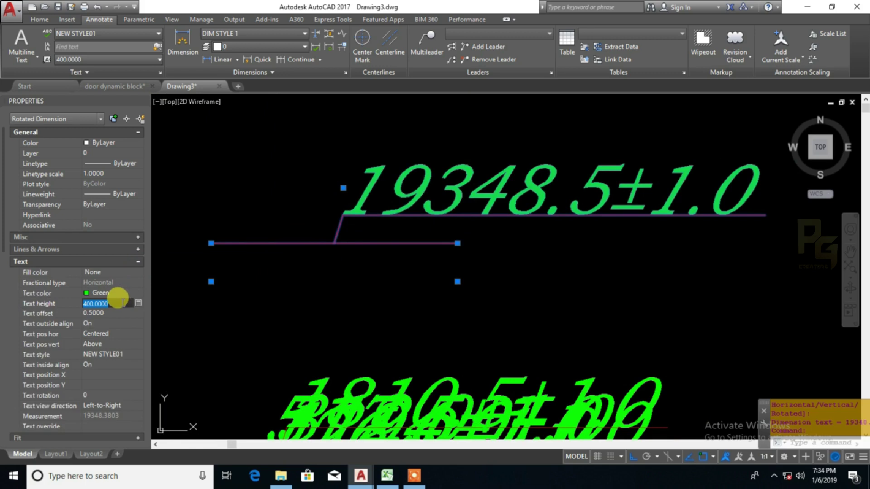
{"action": "type", "text": "200"}
{"action": "key", "text": "Return"}
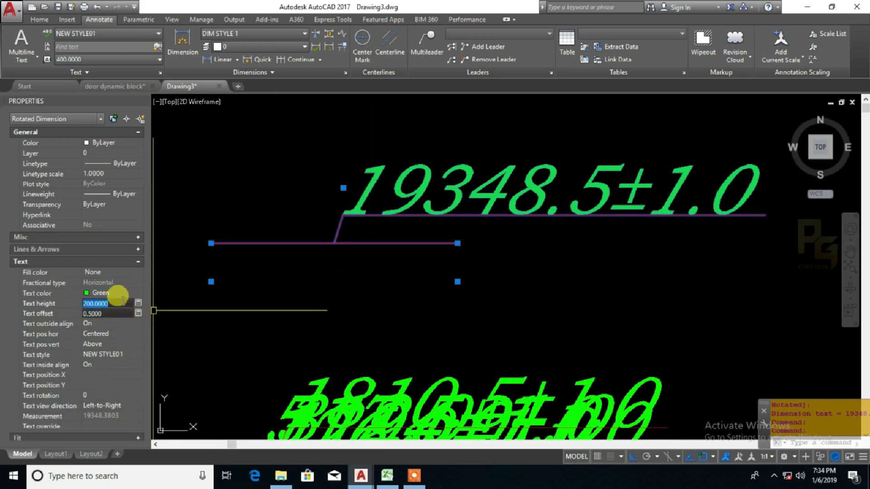
{"action": "type", "text": "100"}
{"action": "key", "text": "Return"}
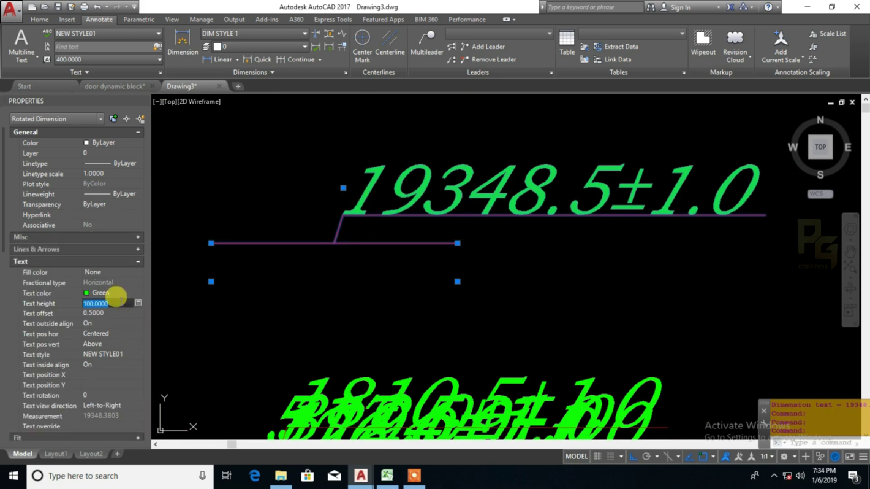
{"action": "type", "text": "10"}
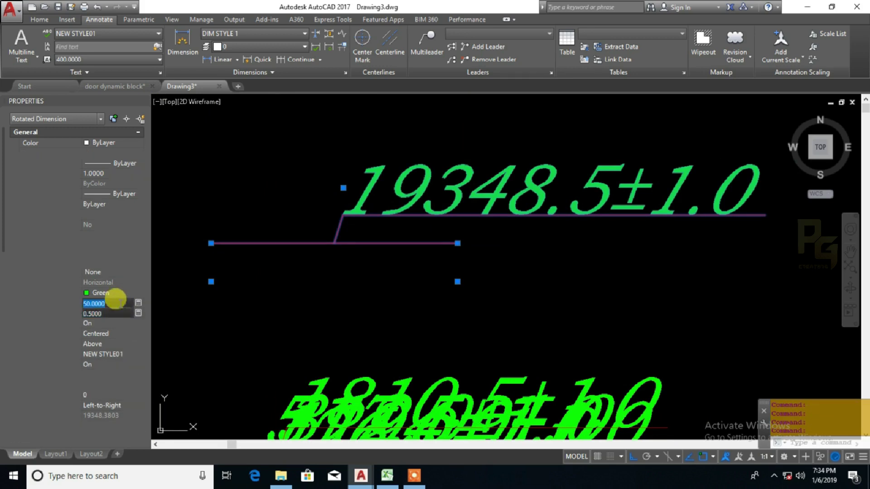
{"action": "key", "text": "Return"}
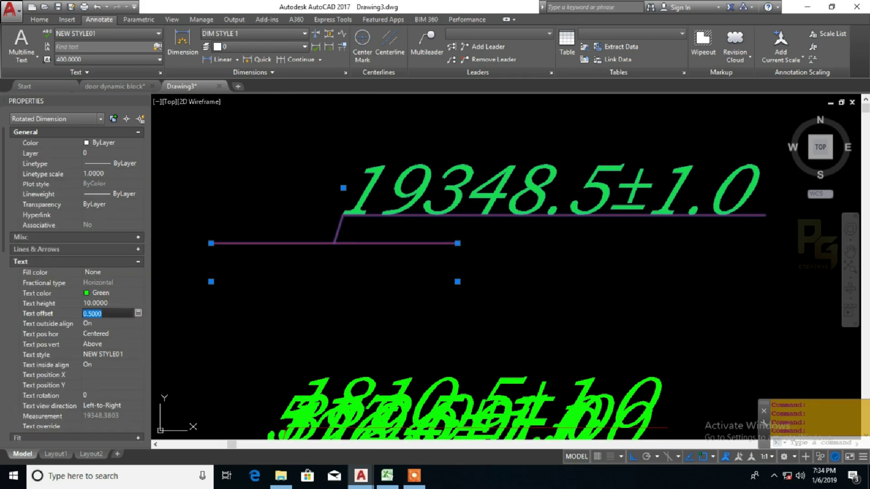
Try exploding the new dimension and setting its text height to 1, and undo both changes
{"action": "type", "text": "x"}
{"action": "key", "text": "Return"}
{"action": "left_click", "coordinate": [398, 179]}
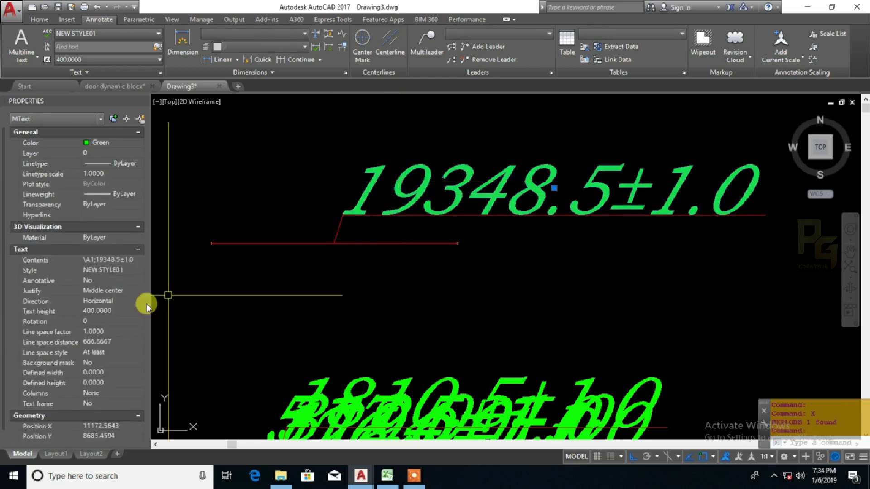
{"action": "left_click", "coordinate": [113, 311]}
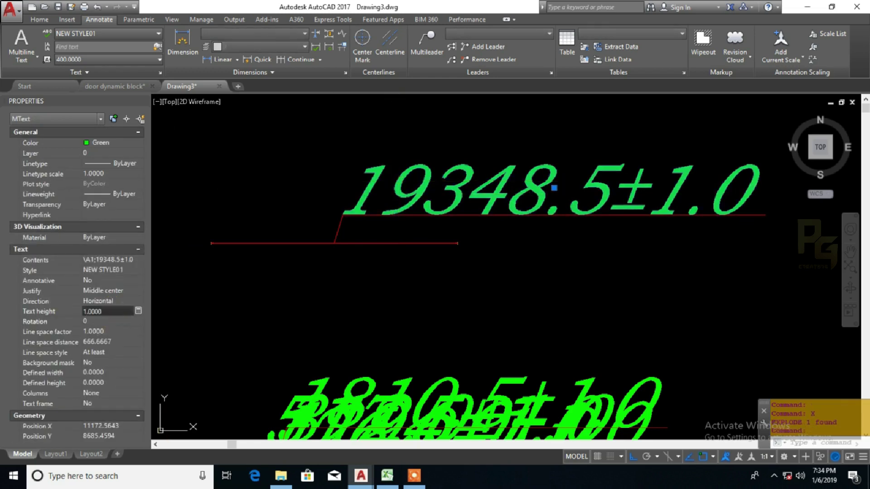
{"action": "key", "text": "Escape"}
{"action": "key", "text": "ctrl+z"}
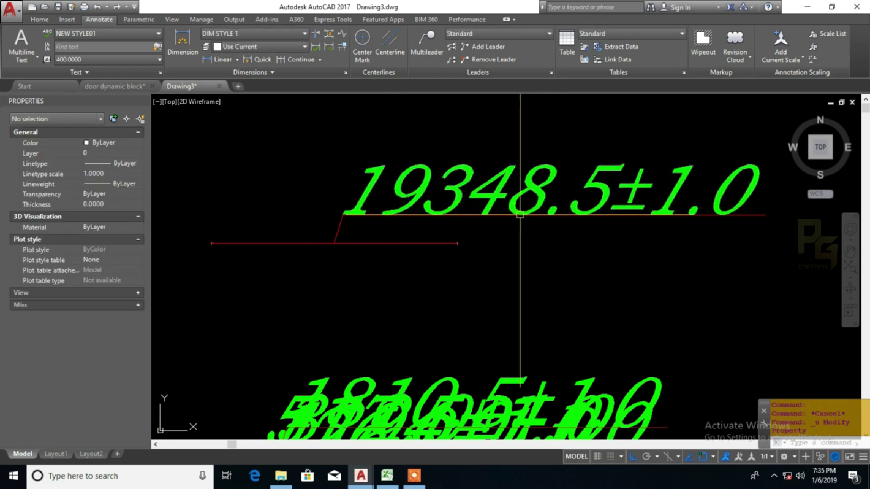
{"action": "key", "text": "ctrl+z"}
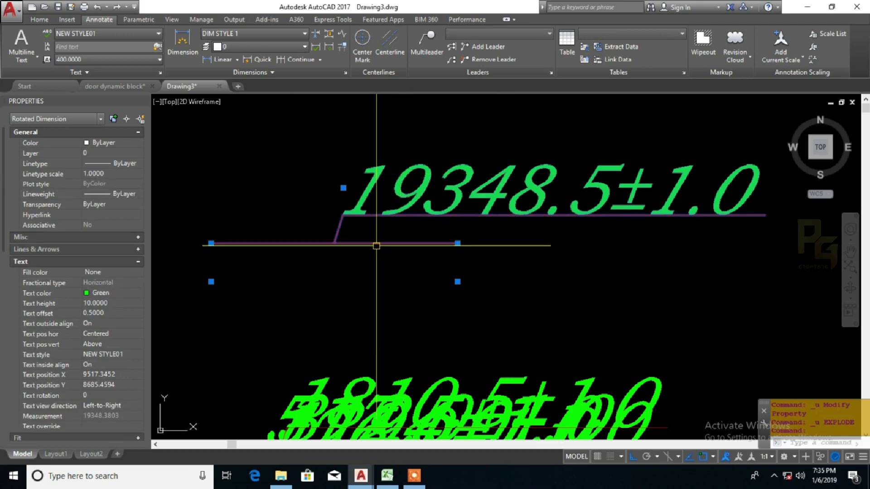
Reopen DIM STYLE 1 for modification and inspect the height setting of its text style NEW STYLE01
{"action": "scroll", "coordinate": [387, 265], "scroll_direction": "down", "scroll_amount": 5}
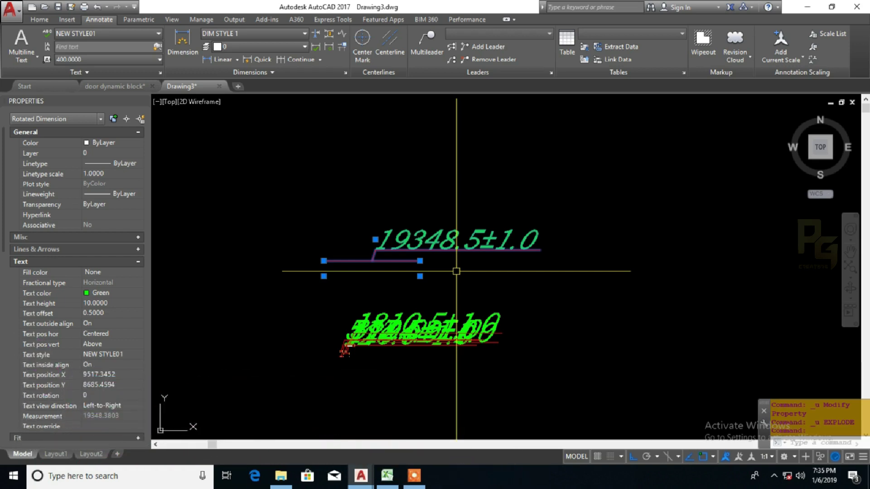
{"action": "key", "text": "Escape"}
{"action": "type", "text": "d"}
{"action": "key", "text": "Return"}
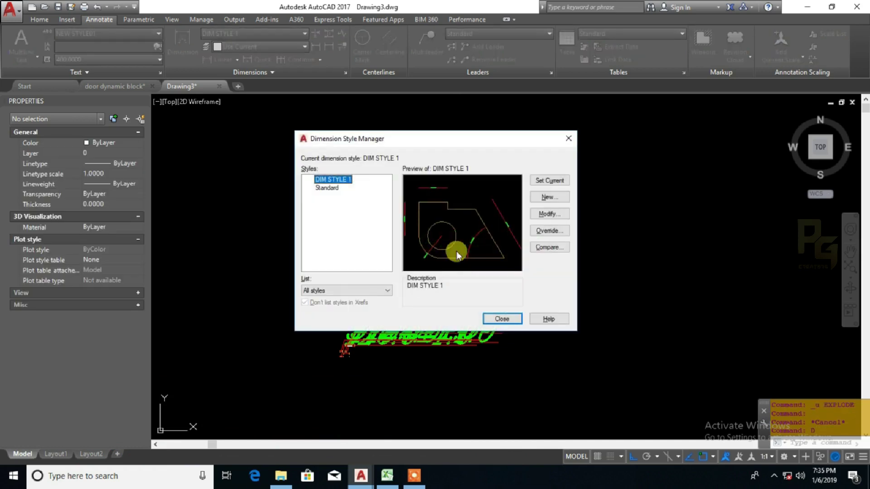
{"action": "left_click", "coordinate": [549, 213]}
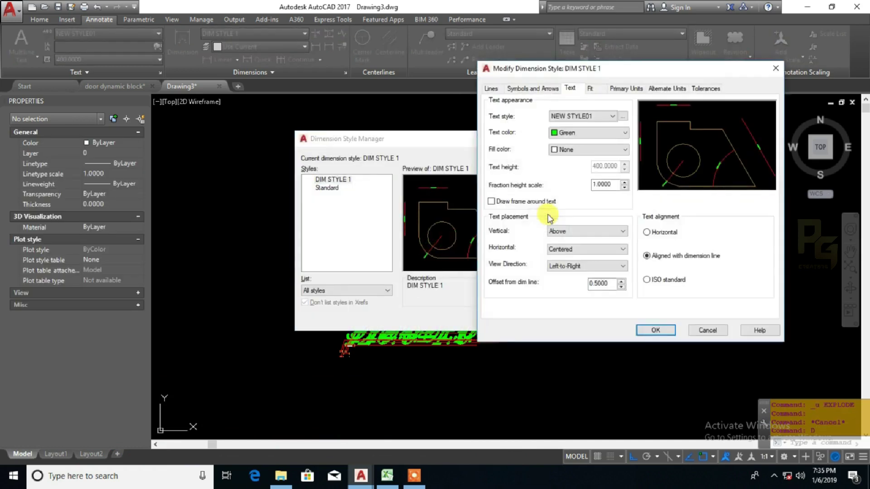
{"action": "left_click", "coordinate": [594, 113]}
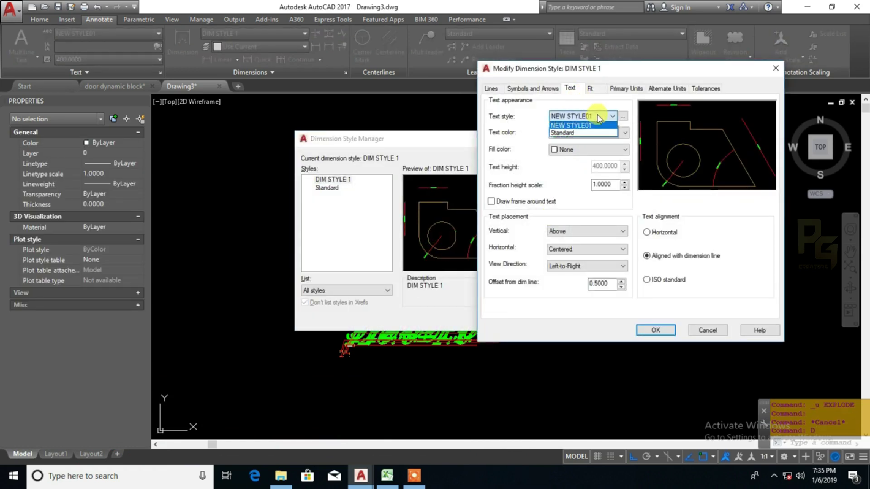
{"action": "left_click", "coordinate": [594, 113]}
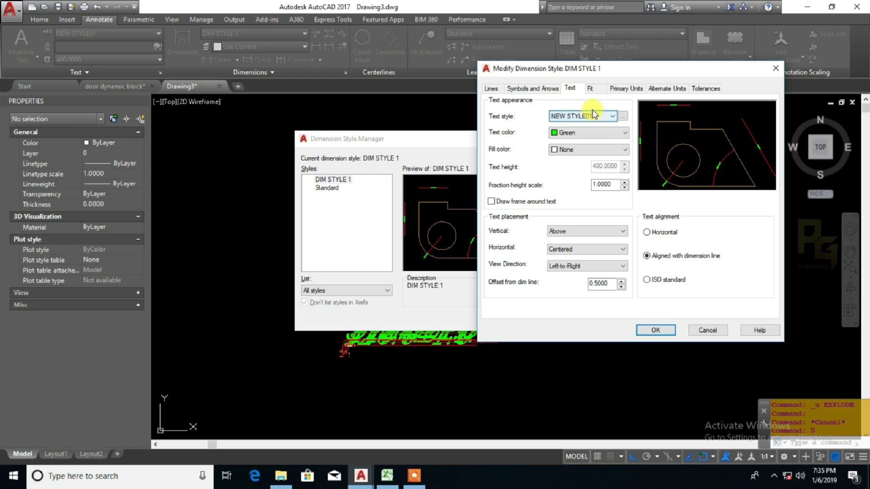
{"action": "left_click", "coordinate": [623, 118]}
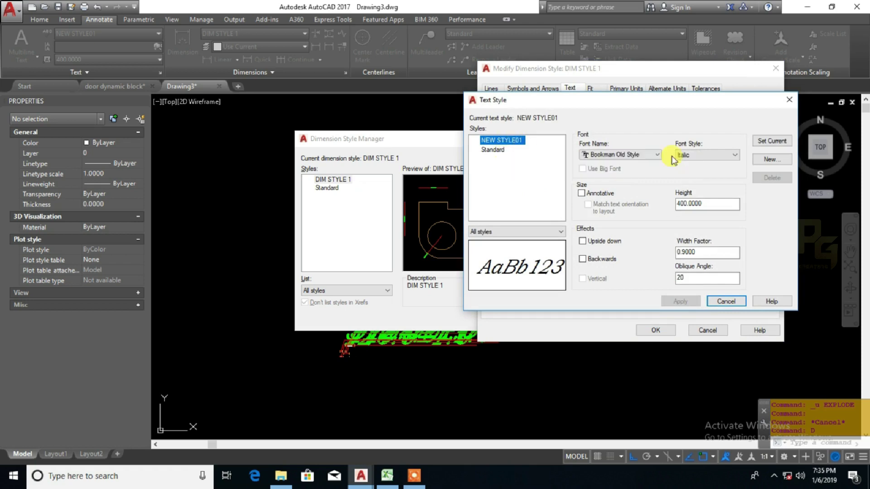
{"action": "double_click", "coordinate": [707, 204]}
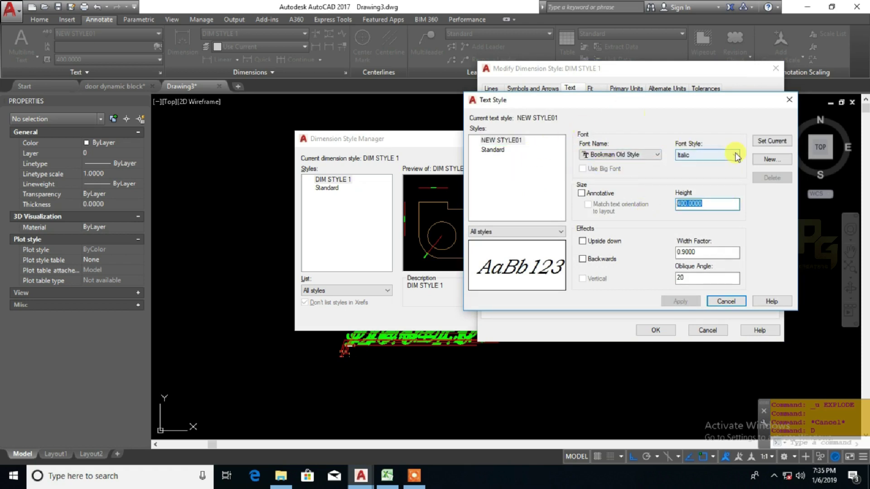
Create a new text style named NEW STYLE01 DIM based on NEW STYLE01
{"action": "left_click", "coordinate": [515, 143]}
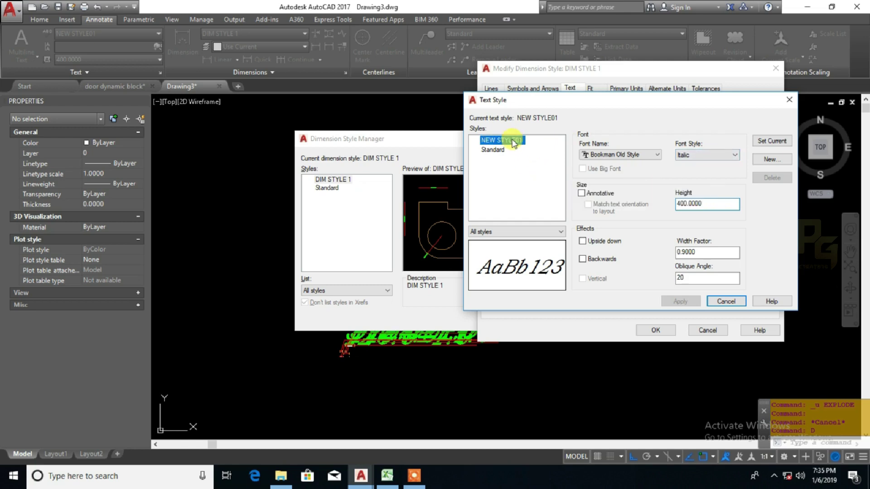
{"action": "left_click", "coordinate": [765, 160]}
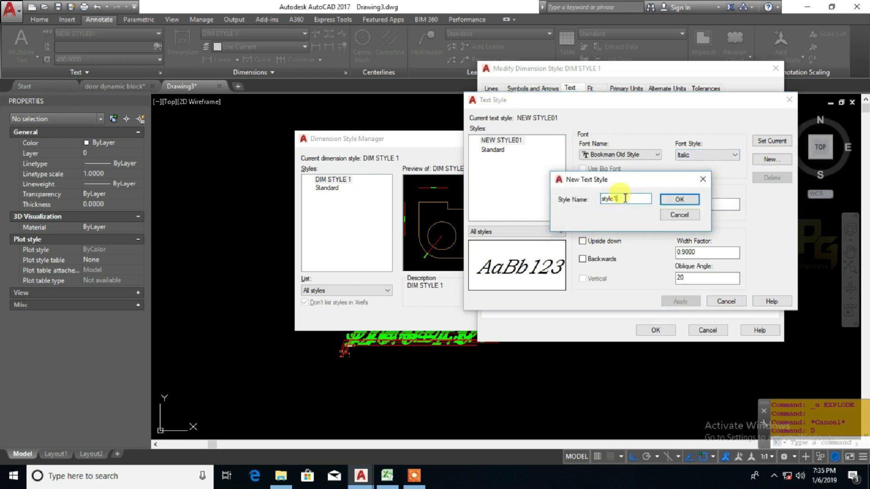
{"action": "left_click_drag", "start_coordinate": [625, 198], "coordinate": [548, 207]}
{"action": "type", "text": "N"}
{"action": "type", "text": "DIM"}
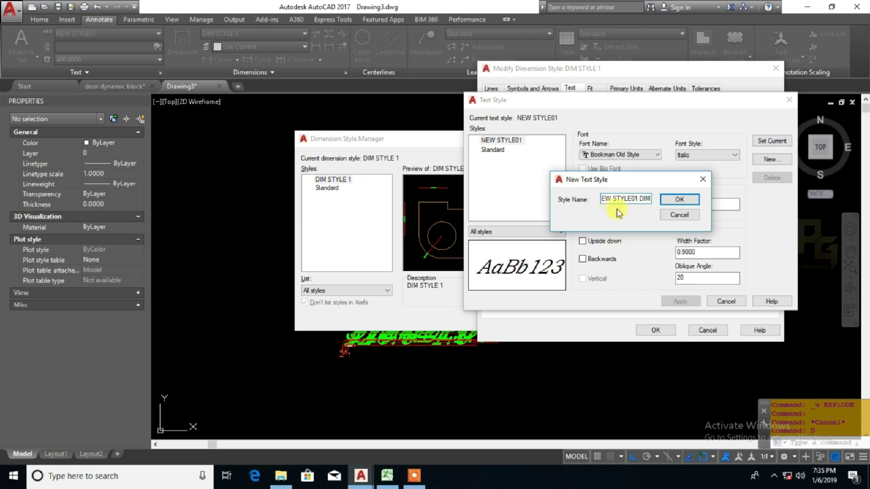
{"action": "left_click", "coordinate": [680, 199]}
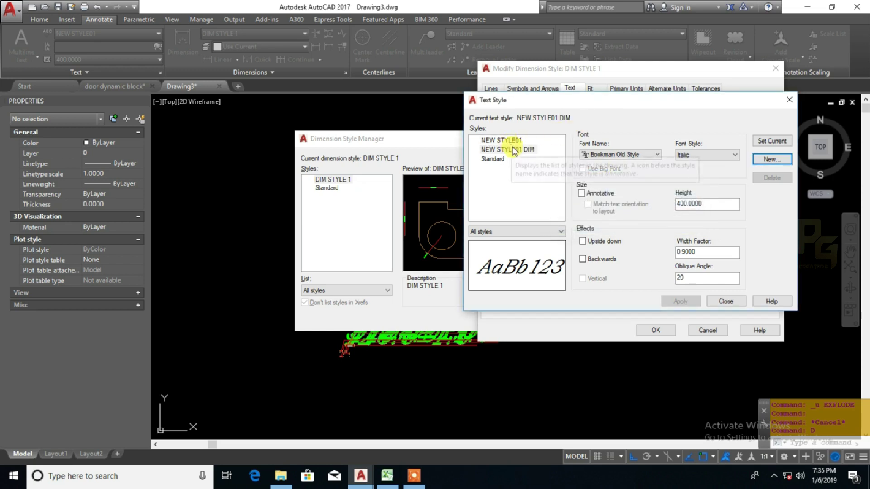
Set the height of text style NEW STYLE01 DIM to 0 and apply the change
{"action": "left_click", "coordinate": [512, 149]}
{"action": "double_click", "coordinate": [714, 203]}
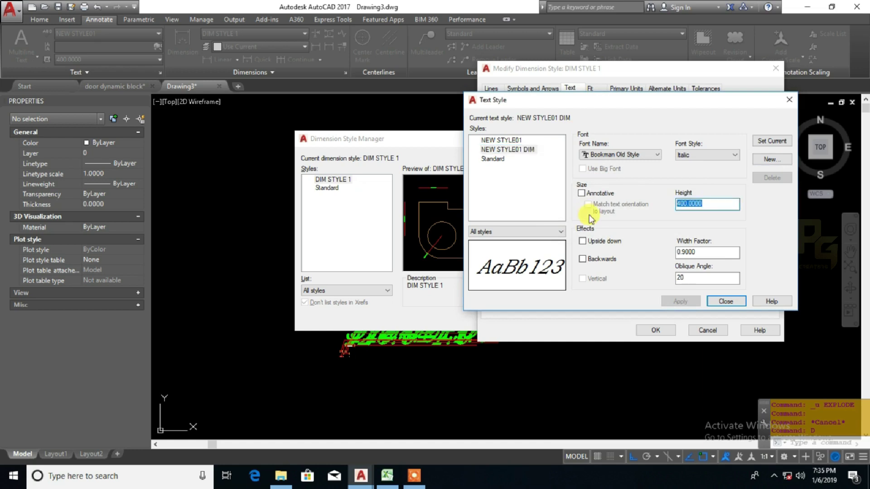
{"action": "type", "text": "0"}
{"action": "left_click", "coordinate": [681, 301]}
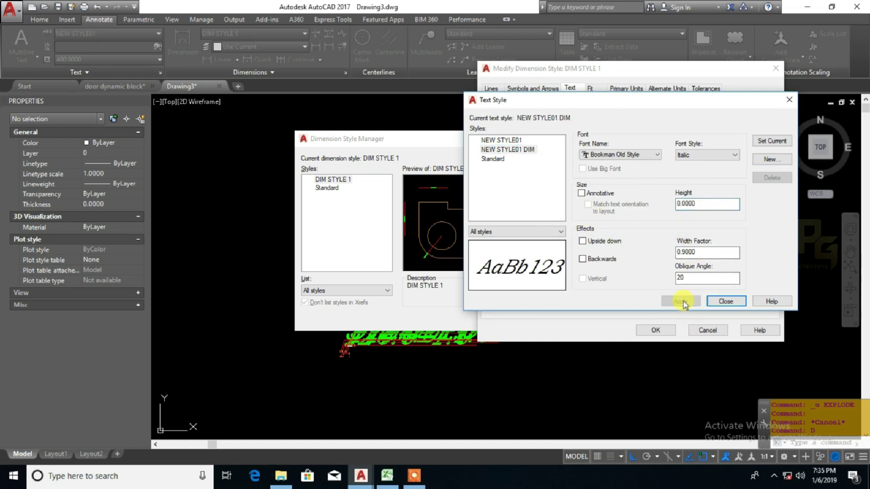
{"action": "left_click", "coordinate": [725, 301]}
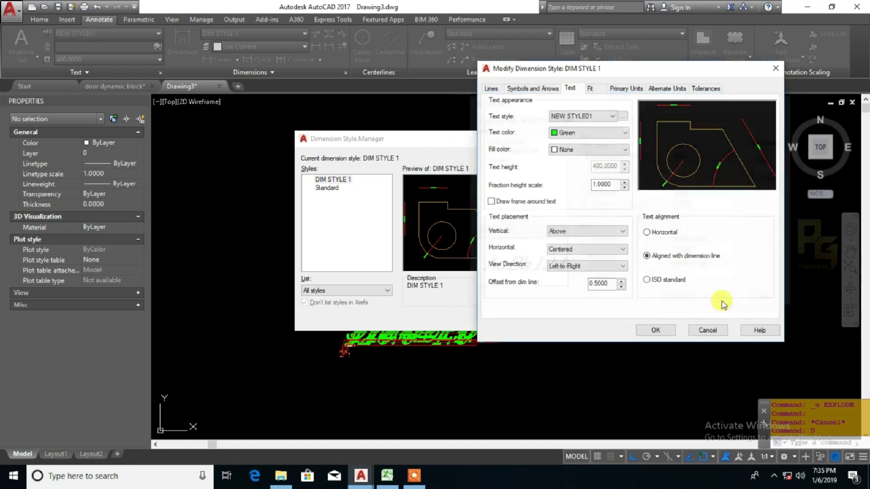
Assign text style NEW STYLE01 DIM to DIM STYLE 1 with a text height of 2.5 and save the dimension style
{"action": "left_click", "coordinate": [590, 117]}
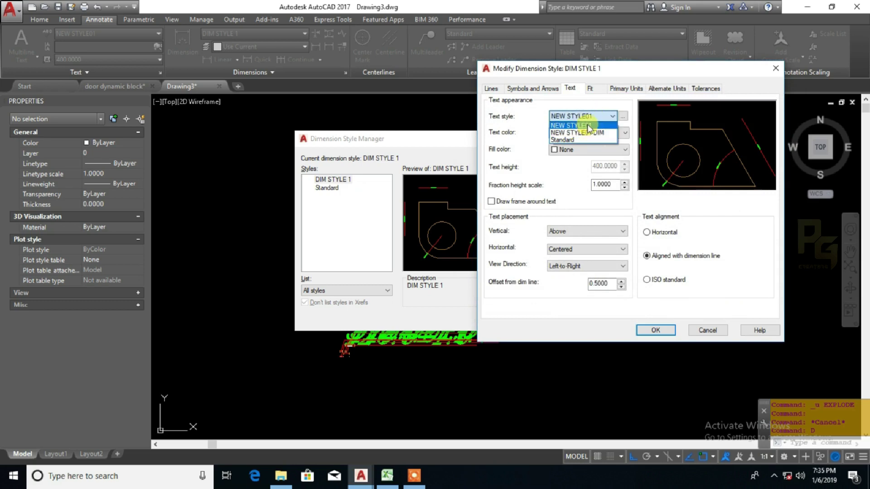
{"action": "left_click", "coordinate": [590, 133]}
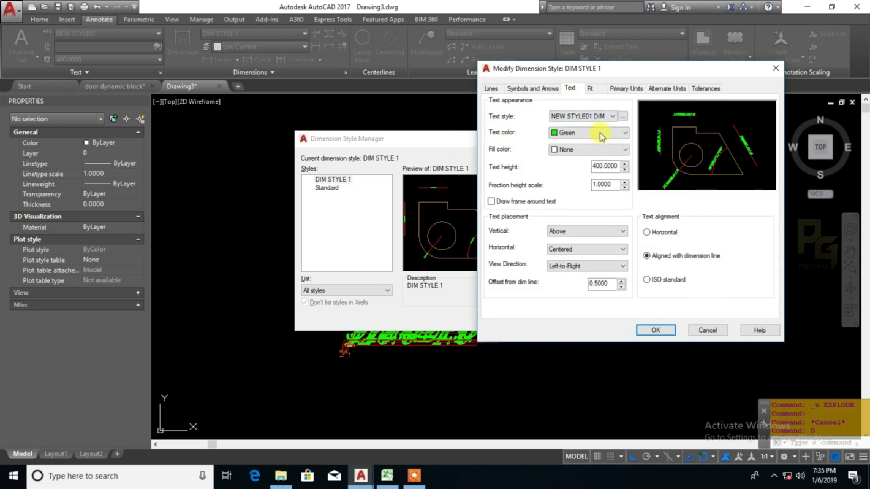
{"action": "double_click", "coordinate": [602, 167]}
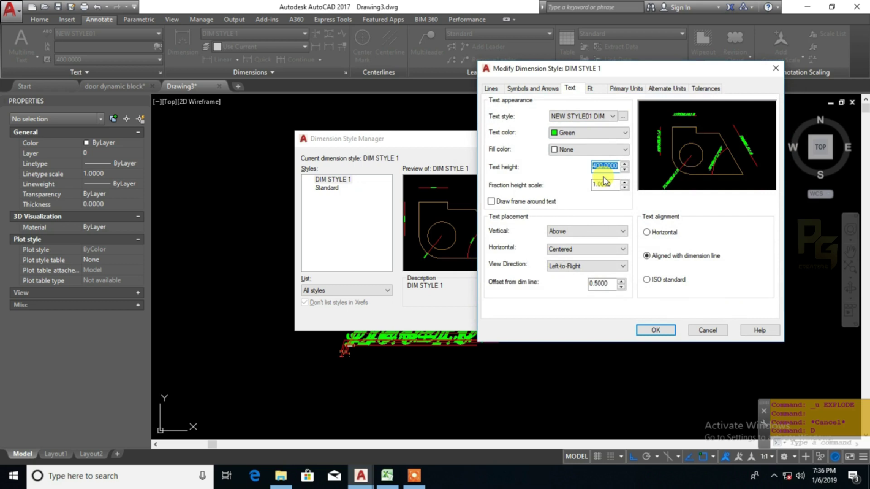
{"action": "type", "text": "2.5"}
{"action": "left_click", "coordinate": [655, 329]}
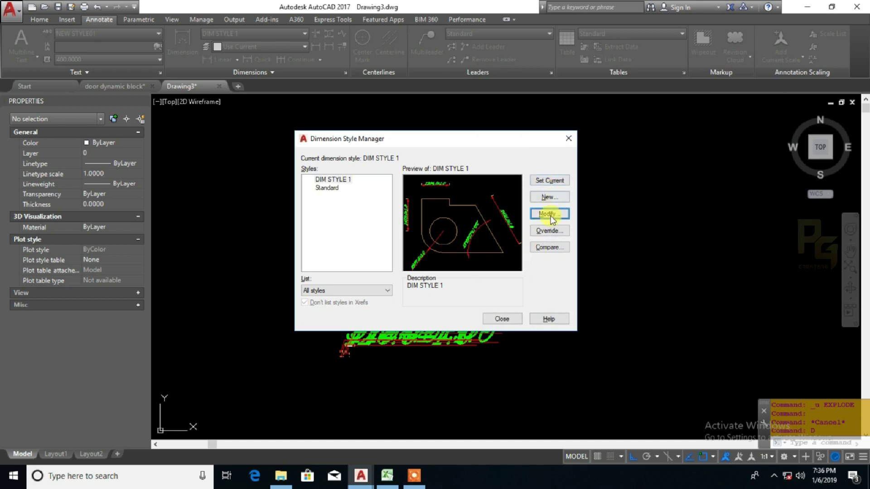
{"action": "left_click", "coordinate": [330, 179]}
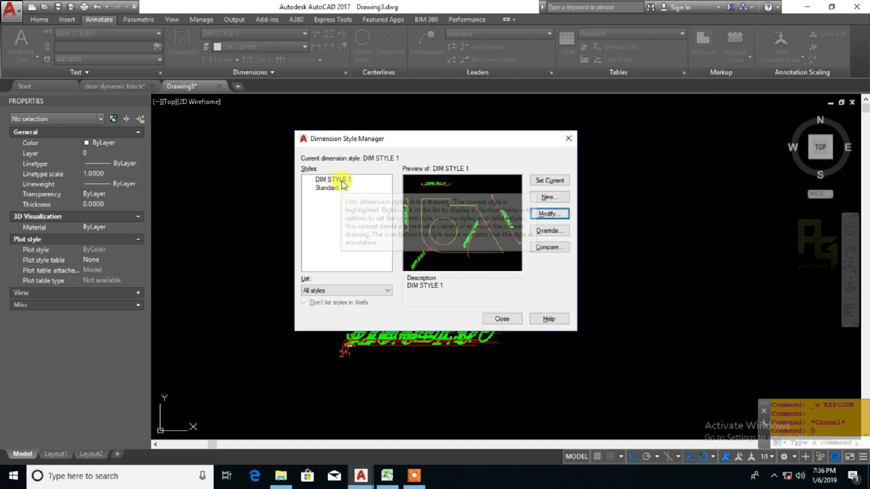
{"action": "left_click", "coordinate": [502, 319]}
Regenerate the whole drawing and inspect the properties of the green dimension above the PRE/SUF dimension
{"action": "type", "text": "rea"}
{"action": "key", "text": "Return"}
{"action": "scroll", "coordinate": [344, 354], "scroll_direction": "up", "scroll_amount": 5}
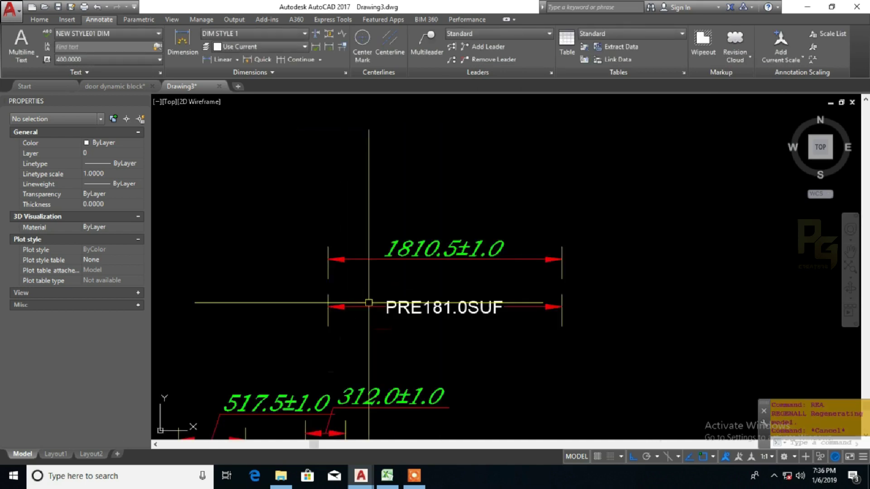
{"action": "left_click", "coordinate": [435, 256]}
{"action": "scroll", "coordinate": [435, 272], "scroll_direction": "up", "scroll_amount": 2}
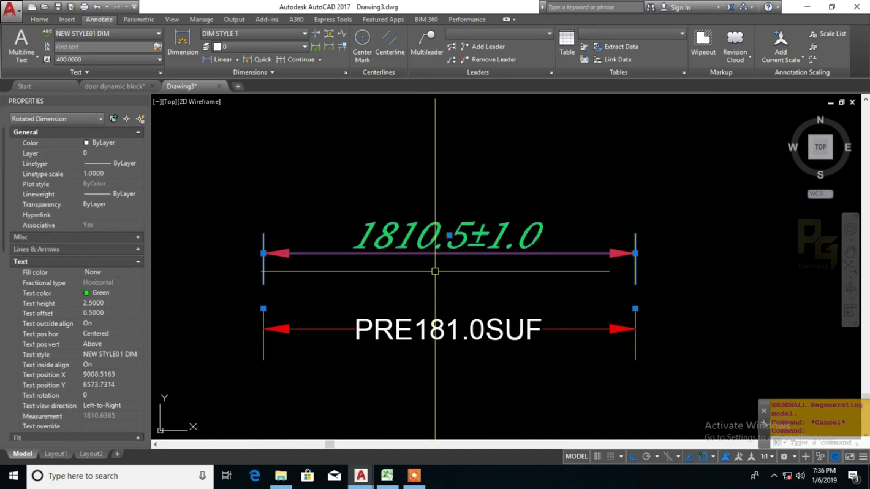
{"action": "middle_click_drag", "start_coordinate": [437, 274], "coordinate": [482, 256]}
{"action": "key", "text": "Escape"}
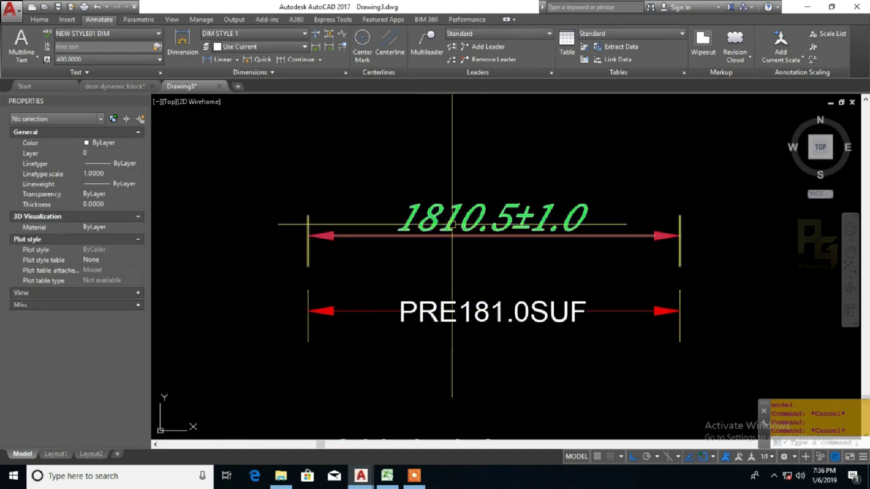
Override the text height of the green dimension above the PRE/SUF dimension, trying 2 and 1.5 before setting it to 5
{"action": "left_click", "coordinate": [451, 224]}
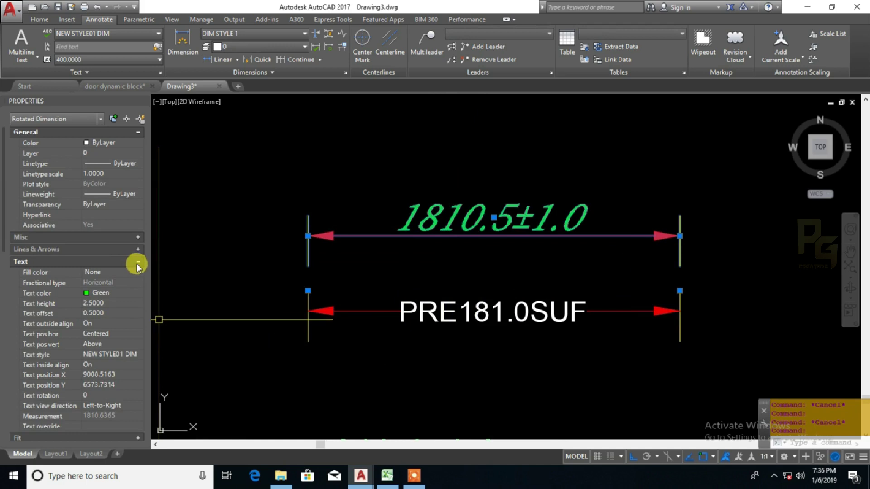
{"action": "left_click", "coordinate": [107, 302]}
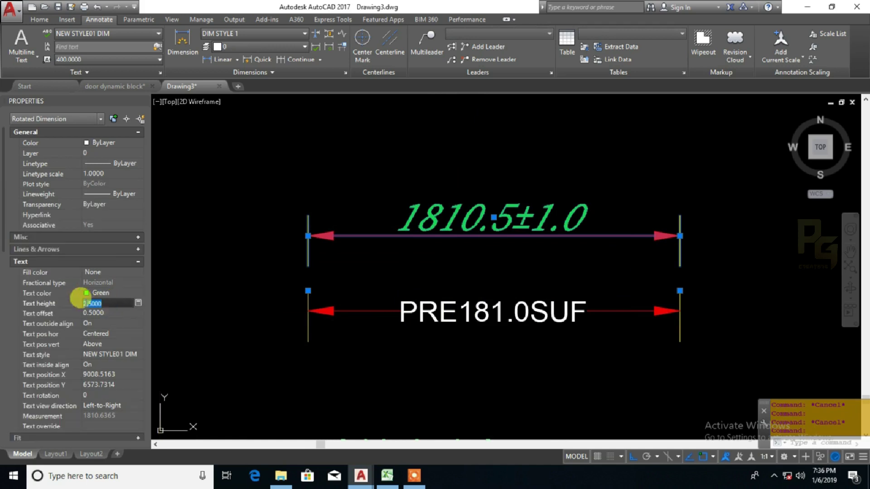
{"action": "type", "text": "2"}
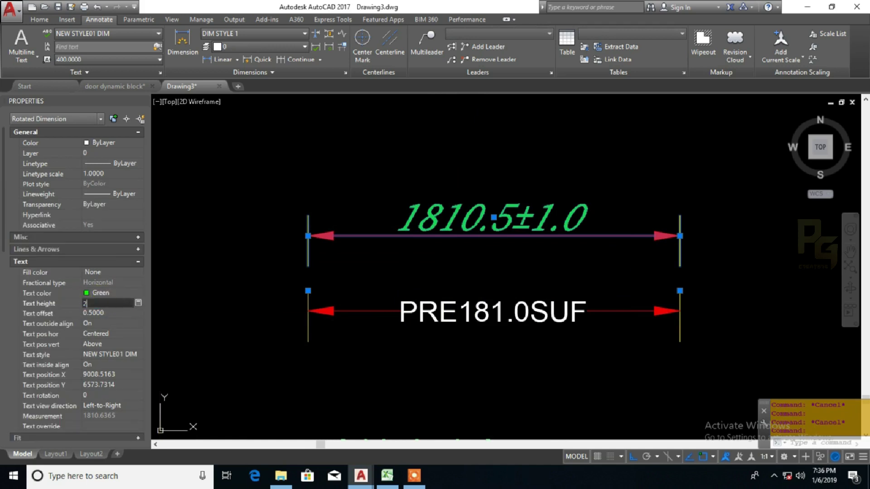
{"action": "key", "text": "Tab"}
{"action": "left_click", "coordinate": [107, 303]}
{"action": "type", "text": "1.5"}
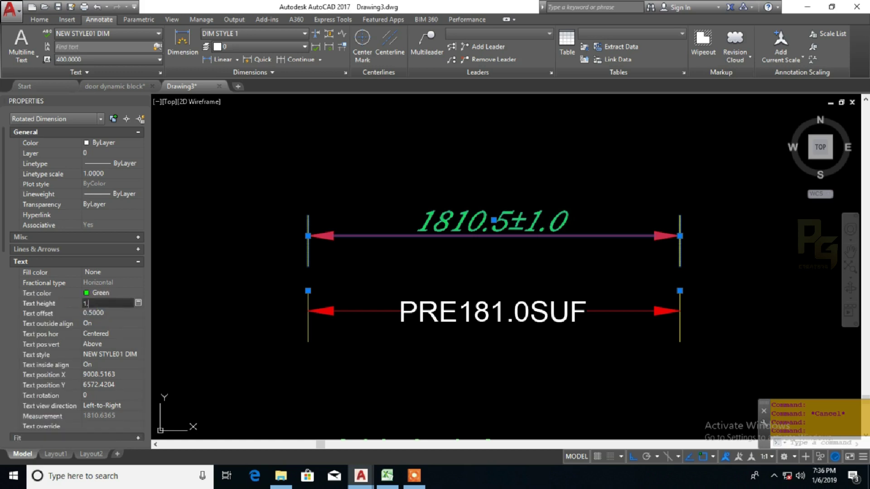
{"action": "key", "text": "Return"}
{"action": "left_click", "coordinate": [118, 303]}
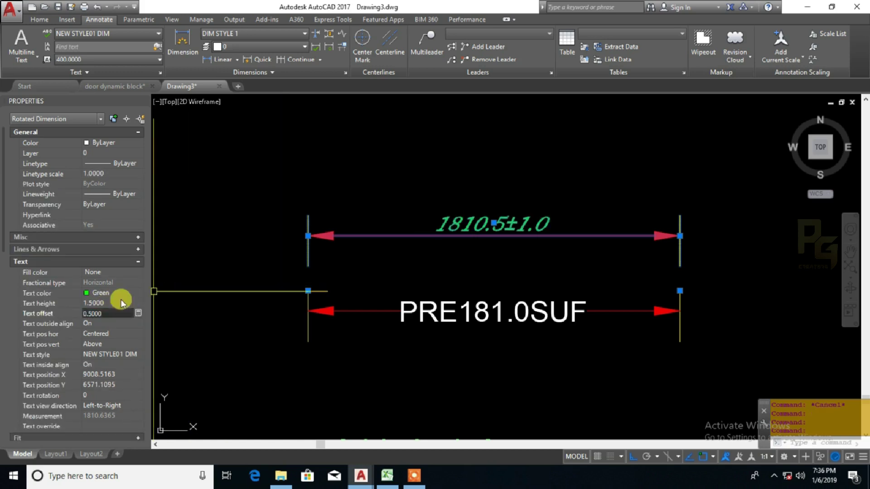
{"action": "type", "text": "5"}
{"action": "key", "text": "Tab"}
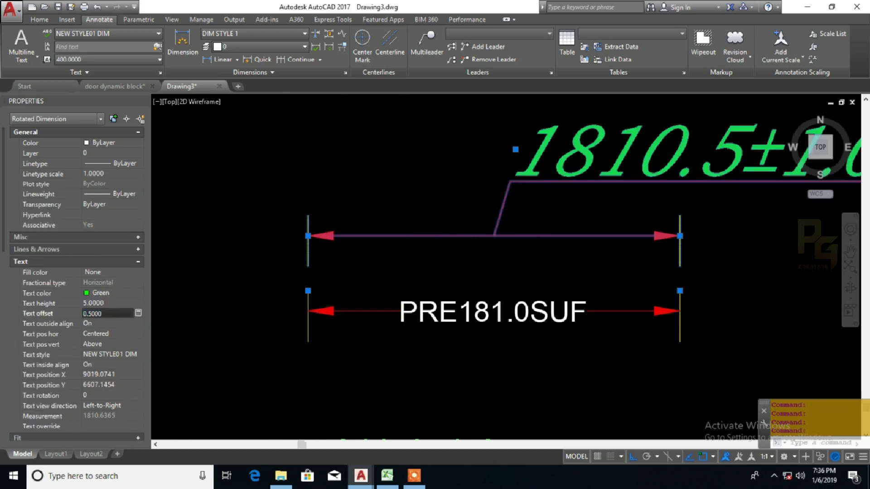
{"action": "scroll", "coordinate": [459, 278], "scroll_direction": "down", "scroll_amount": 2}
{"action": "key", "text": "Escape"}
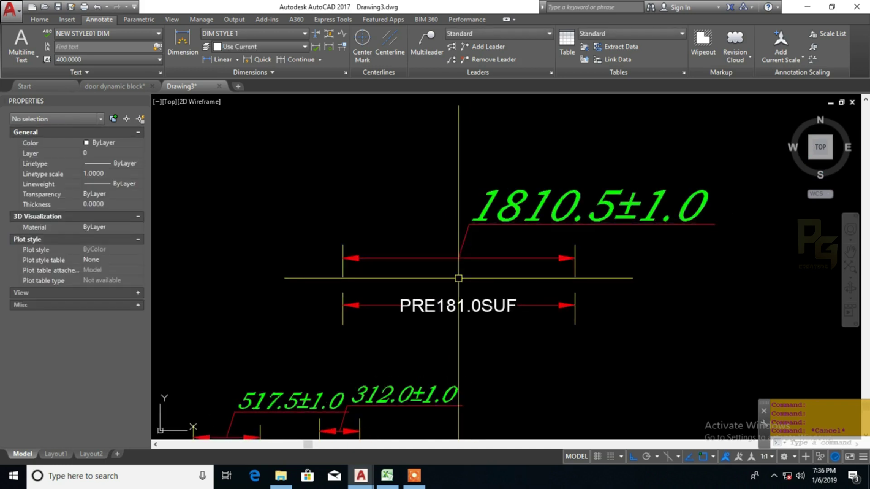
Reopen DIM STYLE 1 for modification and examine its text height and overall scale settings
{"action": "type", "text": "D"}
{"action": "key", "text": "Return"}
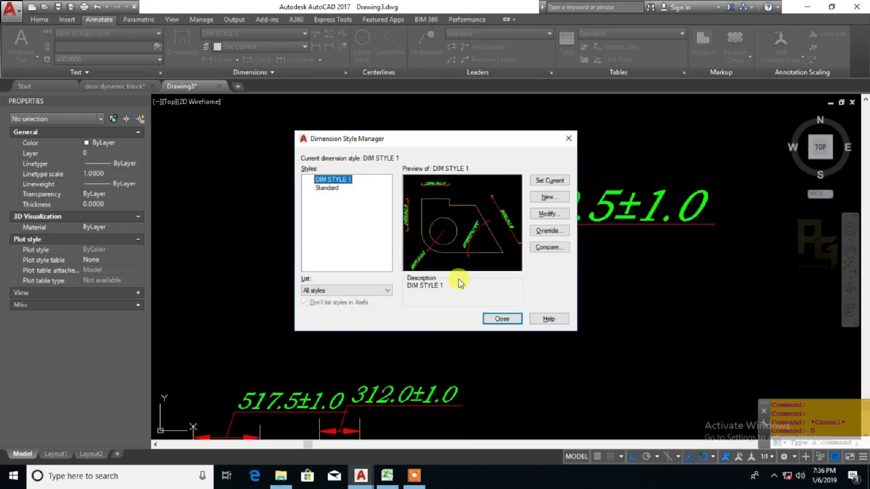
{"action": "left_click", "coordinate": [548, 215]}
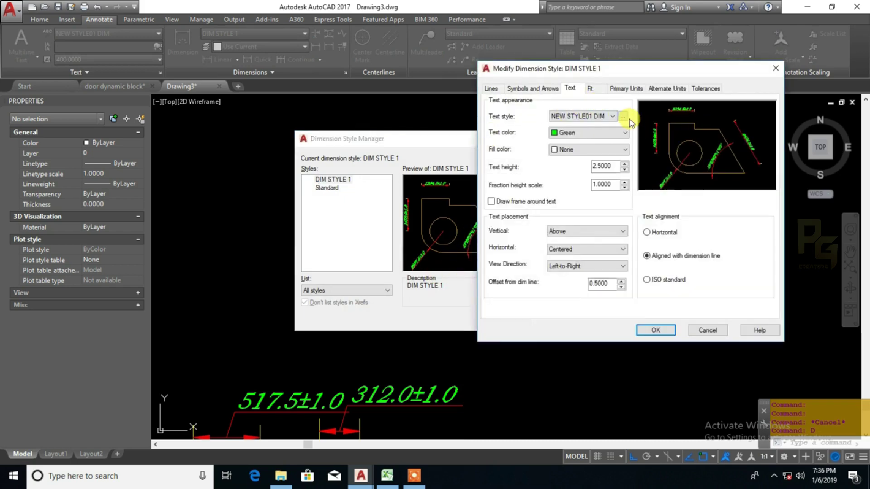
{"action": "left_click_drag", "start_coordinate": [620, 168], "coordinate": [566, 171]}
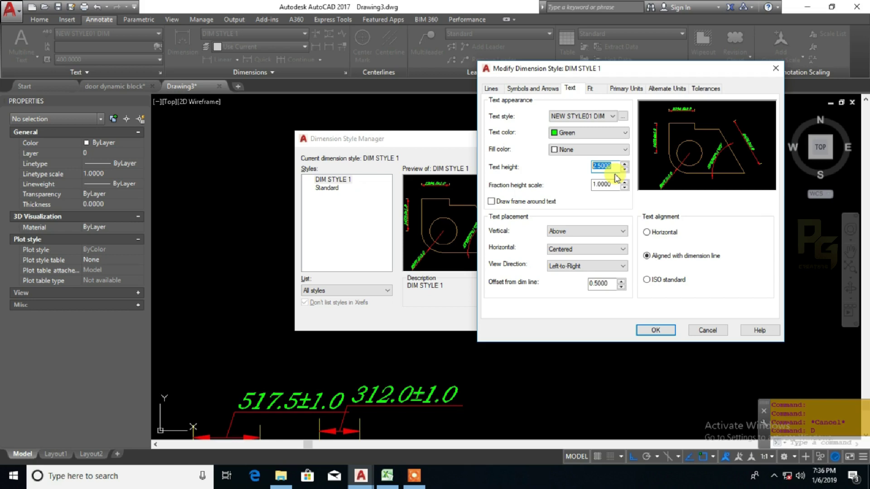
{"action": "left_click", "coordinate": [592, 87]}
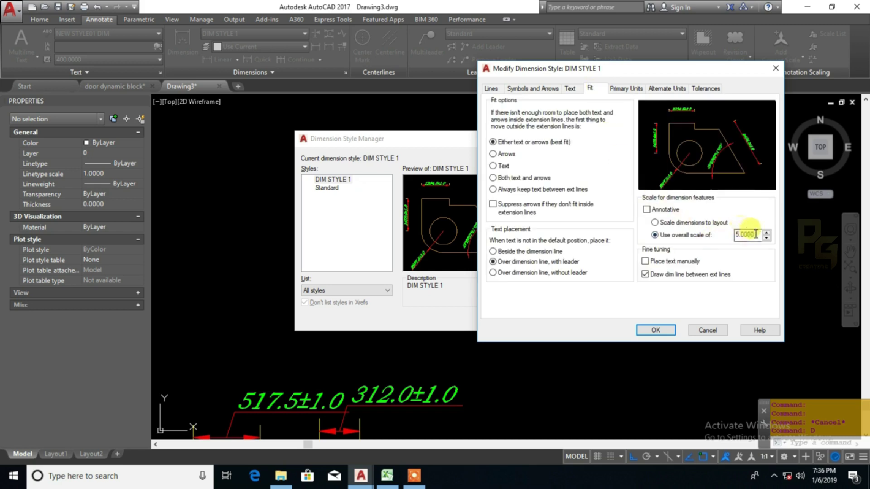
{"action": "left_click_drag", "start_coordinate": [755, 233], "coordinate": [719, 236]}
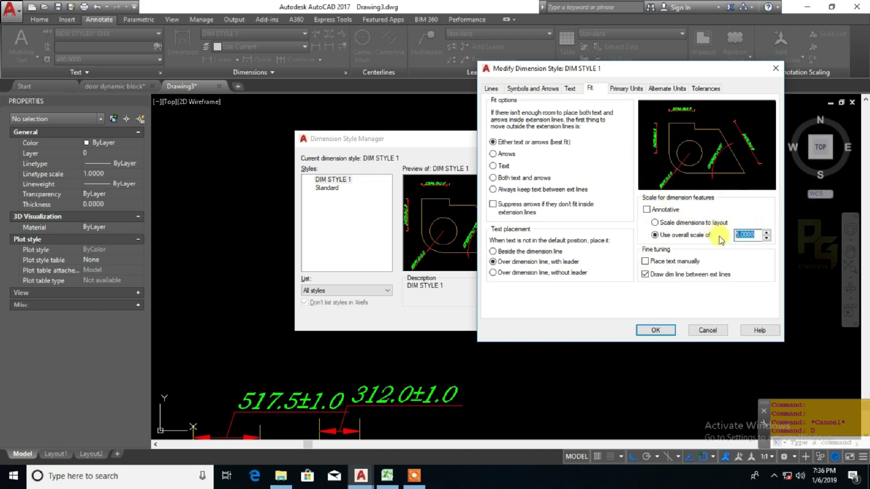
{"action": "left_click", "coordinate": [571, 90]}
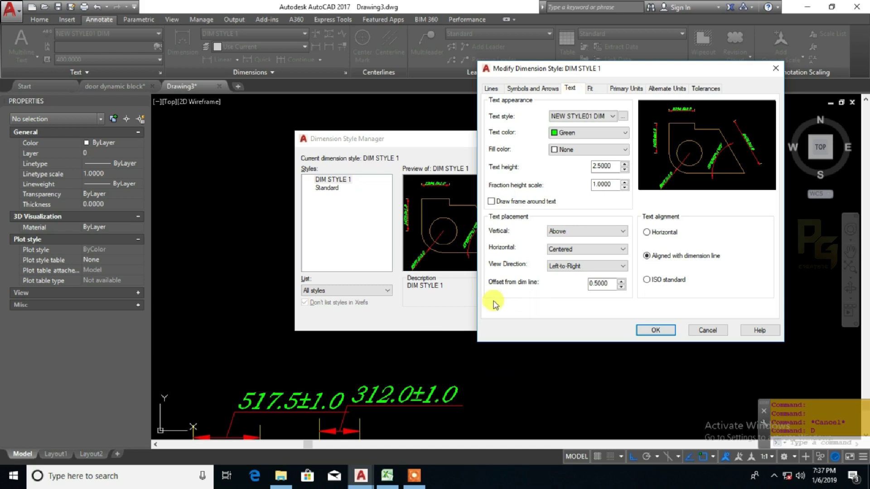
{"action": "left_click", "coordinate": [414, 476]}
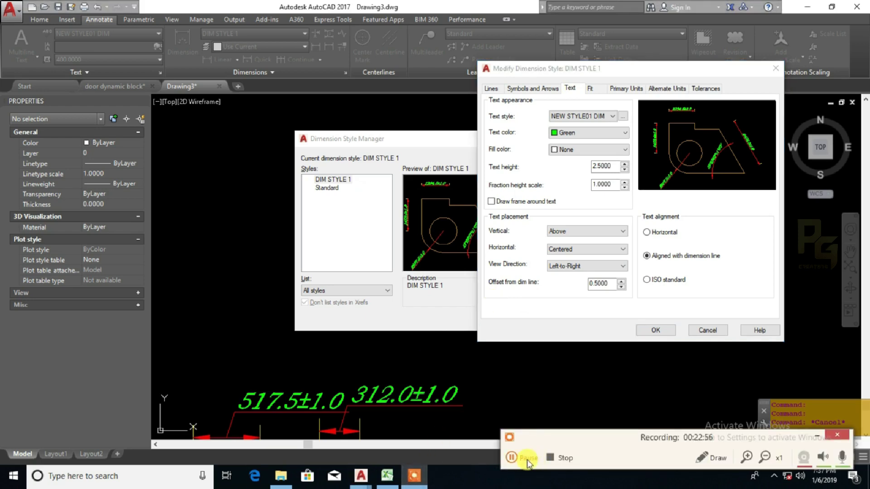